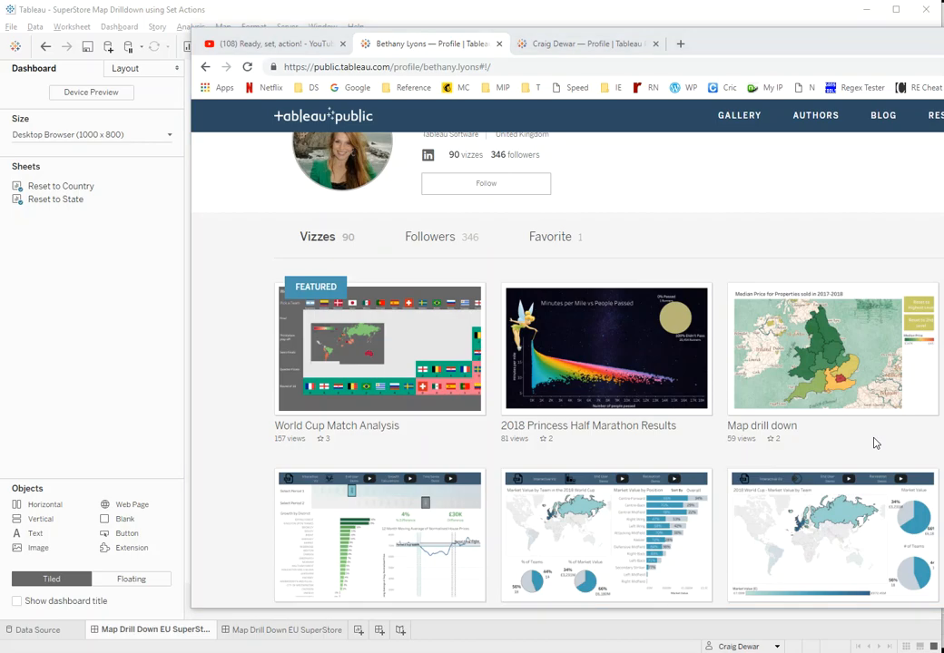
Switch to the Map drill down workbook in Tableau and drill through Greater London into the W postcode area
{"action": "key", "text": "super+Tab"}
{"action": "left_click", "coordinate": [487, 406]}
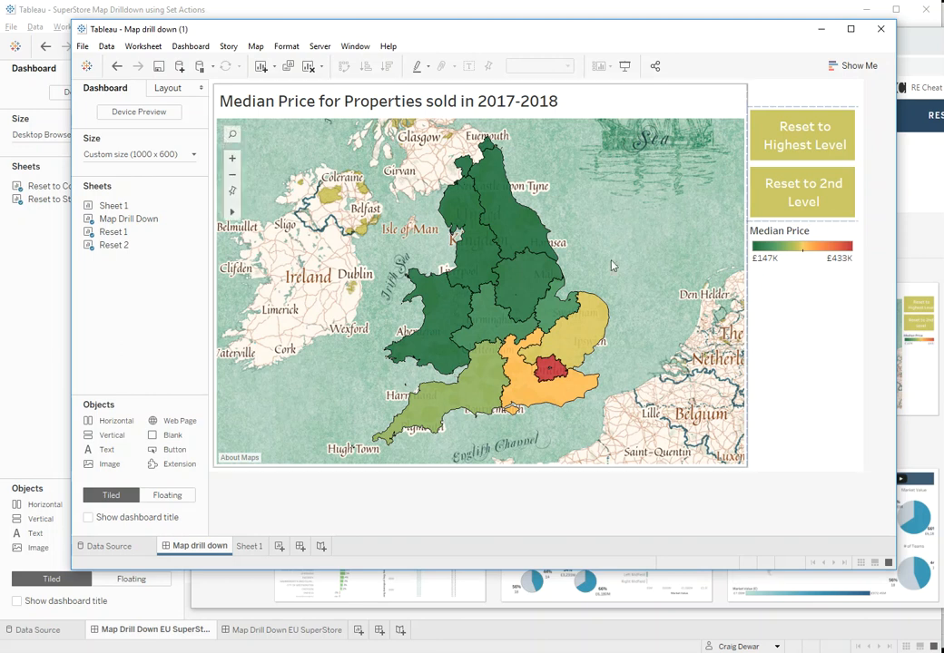
{"action": "mouse_move", "coordinate": [510, 230]}
{"action": "mouse_move", "coordinate": [519, 278]}
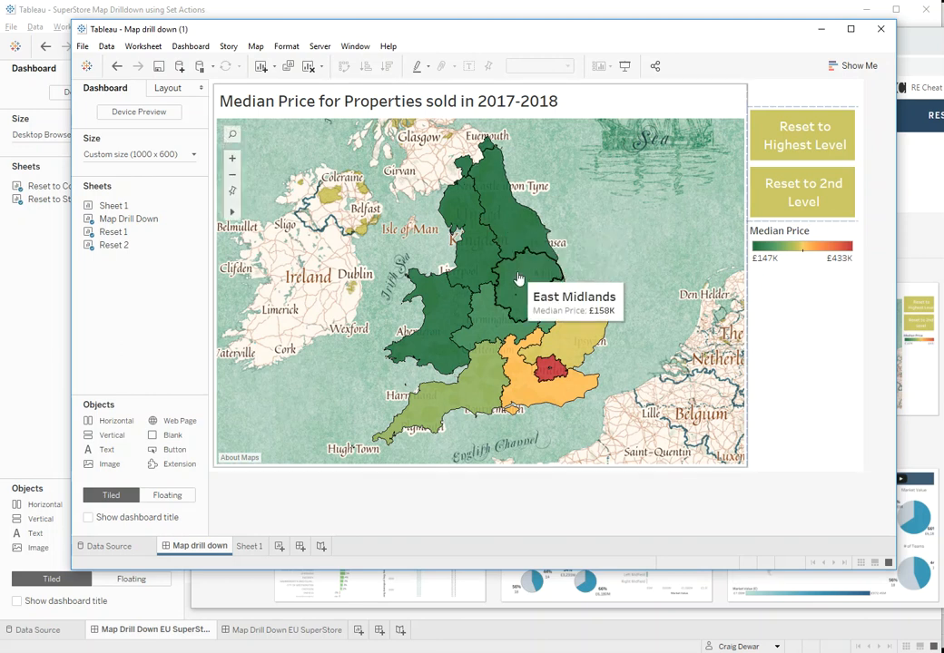
{"action": "mouse_move", "coordinate": [544, 375]}
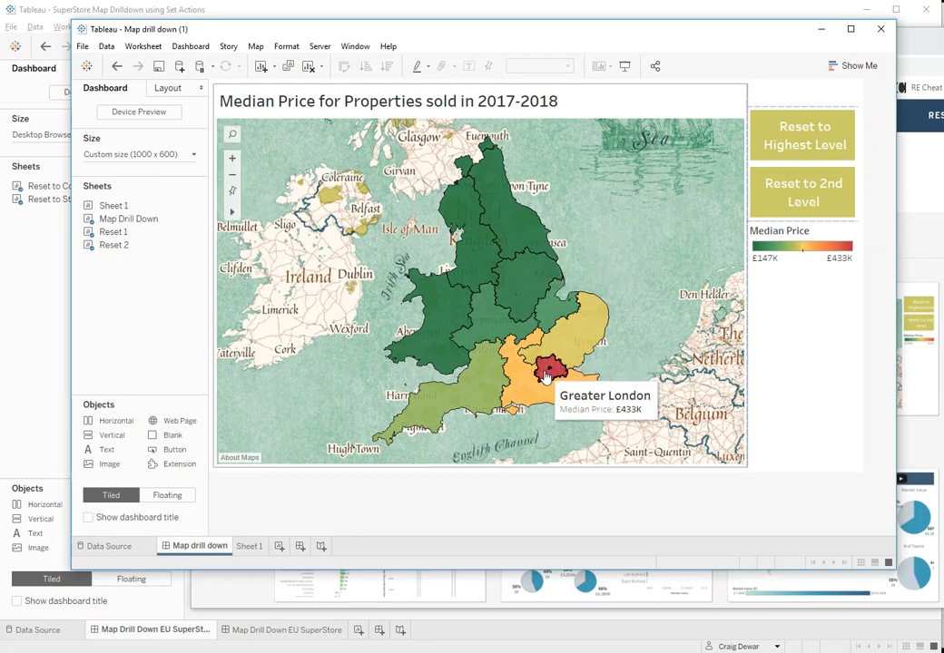
{"action": "left_click", "coordinate": [545, 375]}
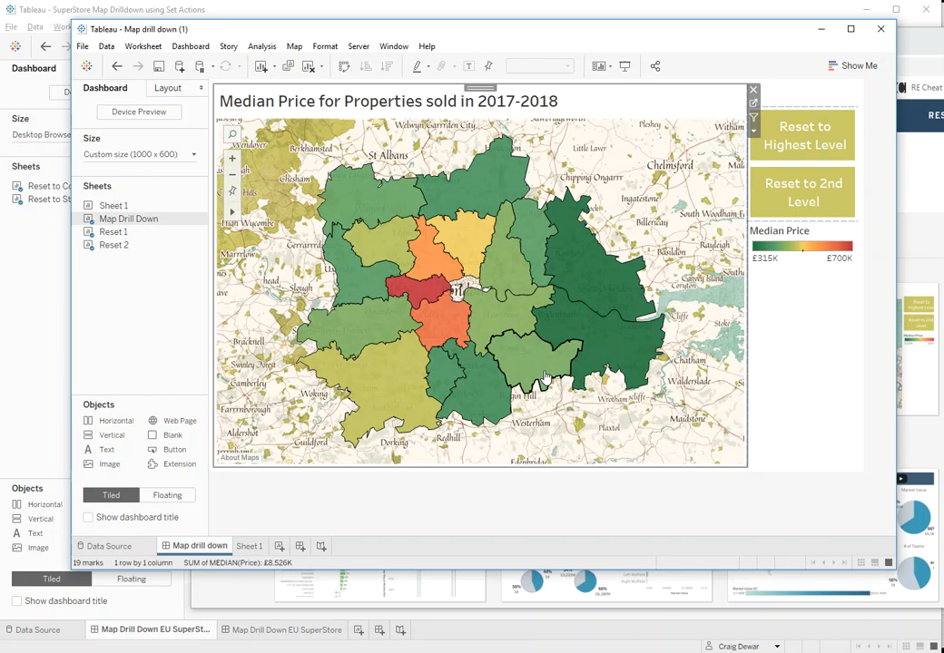
{"action": "mouse_move", "coordinate": [420, 302]}
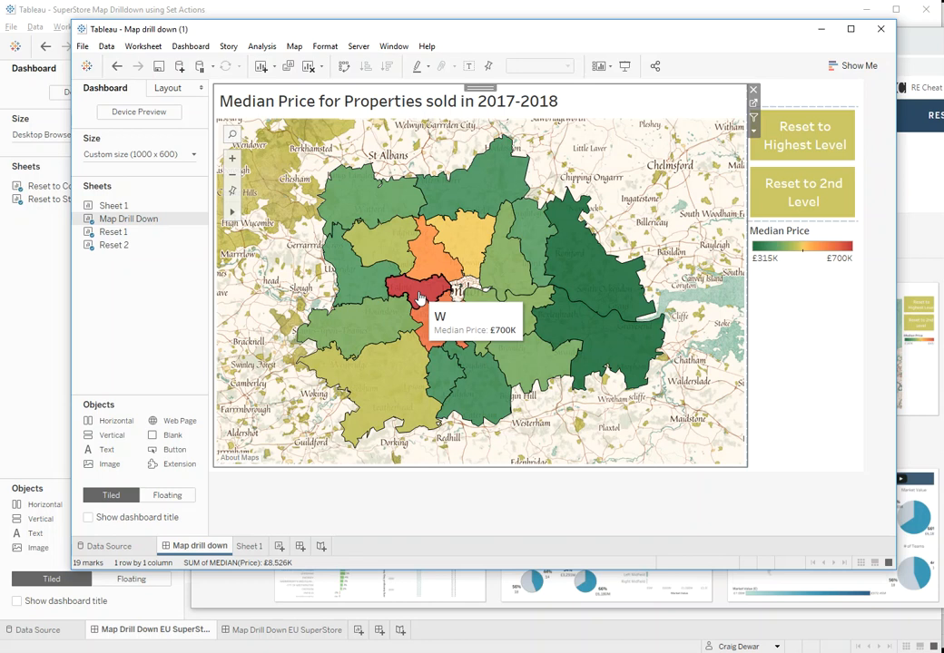
{"action": "left_click", "coordinate": [417, 291]}
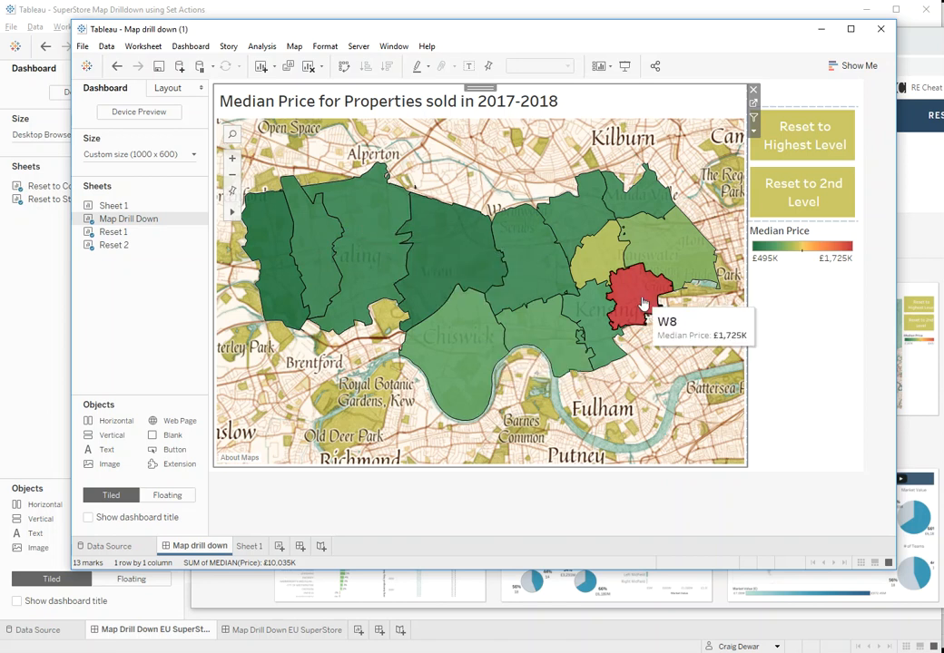
Reset the median property price map to its highest level
{"action": "left_click", "coordinate": [803, 143]}
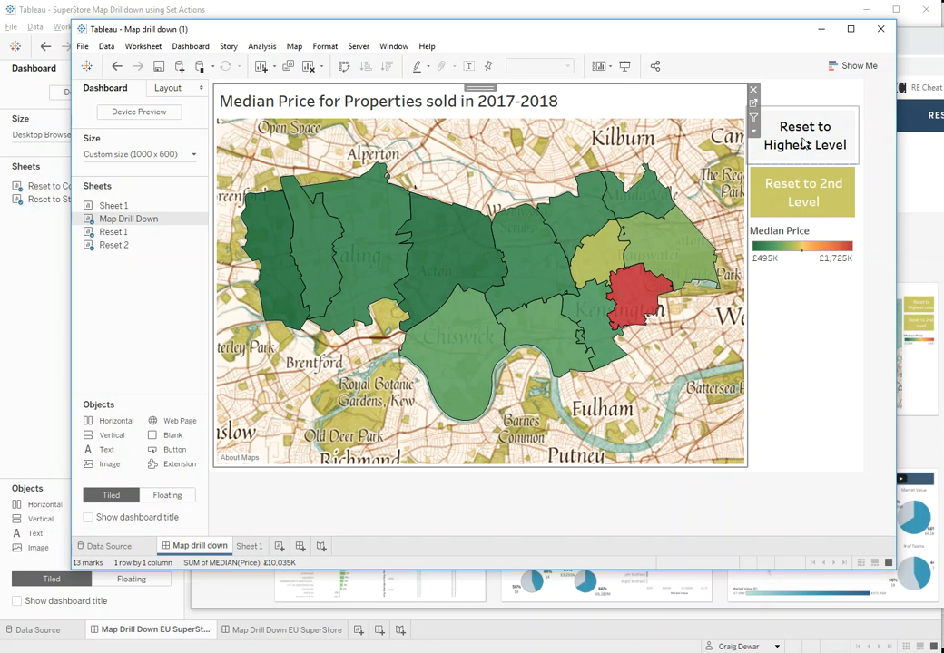
{"action": "left_click", "coordinate": [804, 140]}
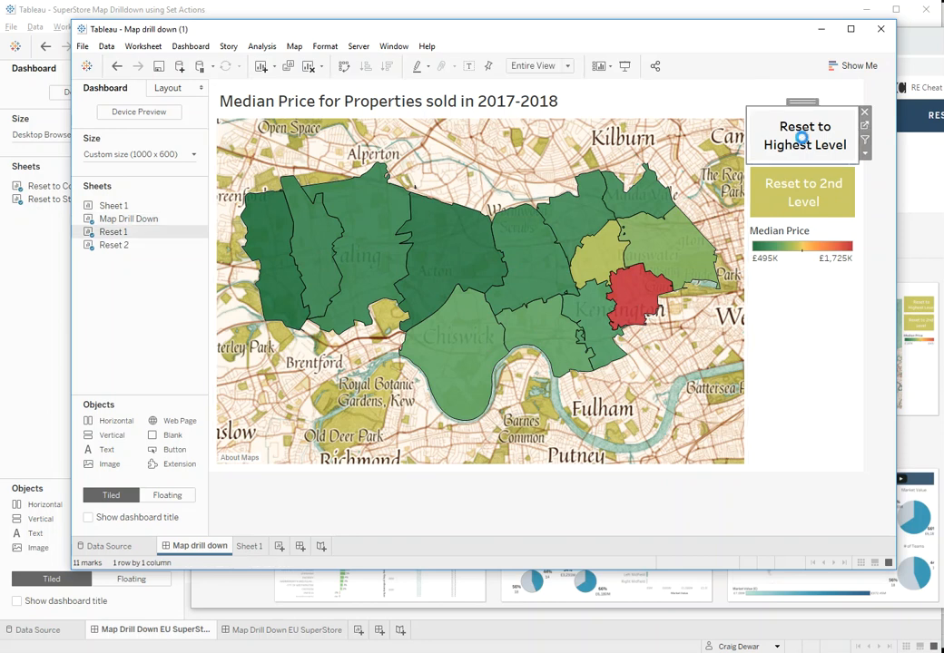
{"action": "left_click", "coordinate": [803, 138]}
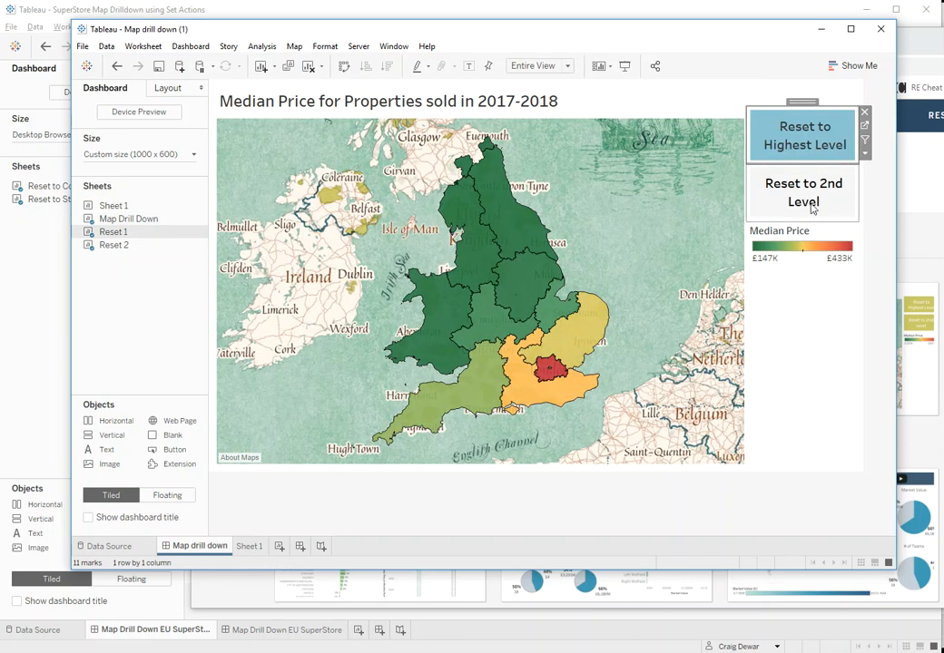
{"action": "left_click", "coordinate": [876, 327]}
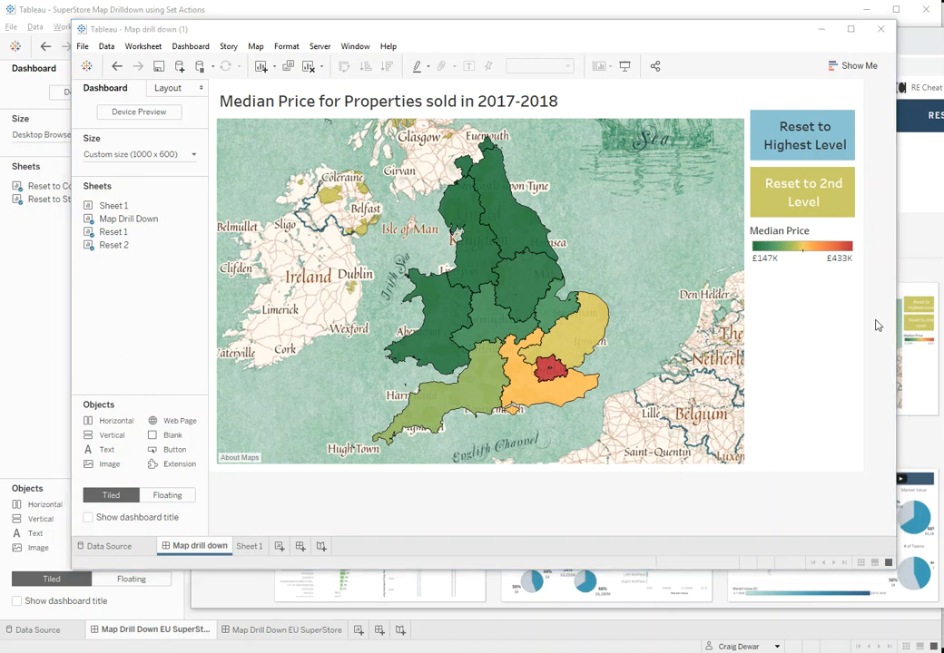
Switch to the SuperStore Map Drilldown using Set Actions workbook and show the EU profit ratio dashboard with its year filter
{"action": "key", "text": "super+Tab"}
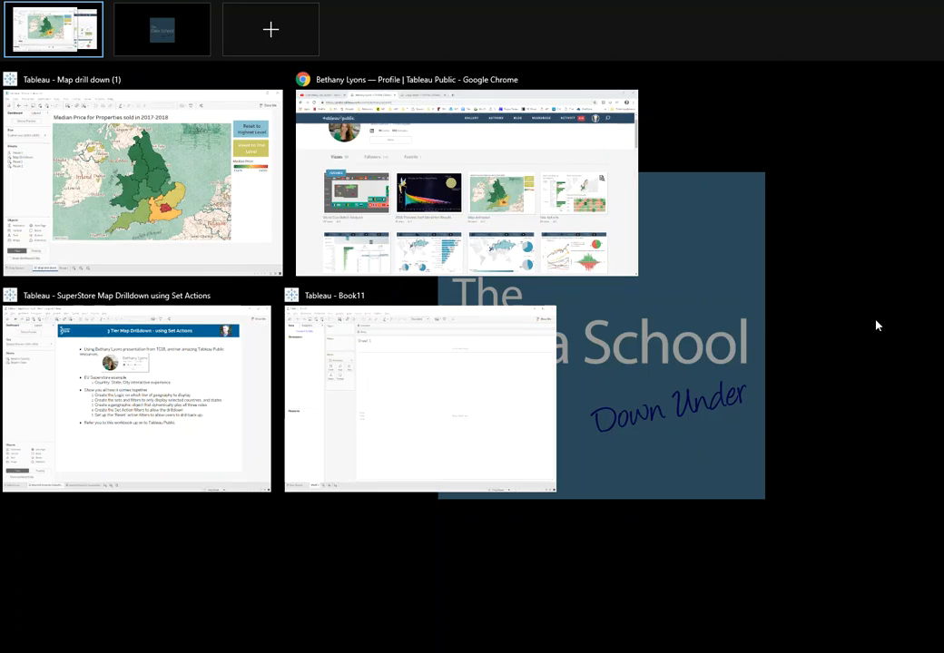
{"action": "left_click", "coordinate": [196, 461]}
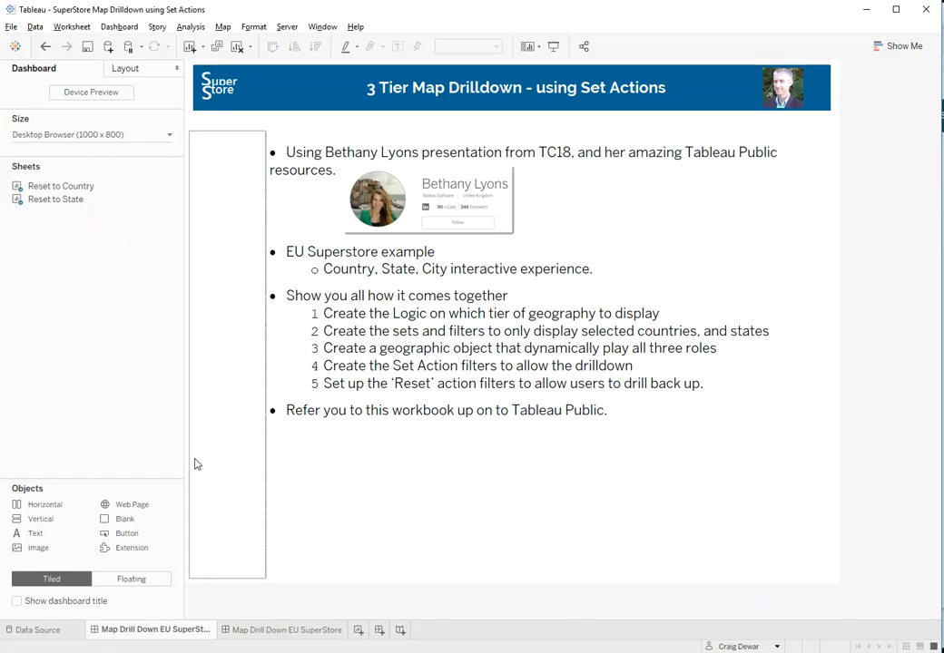
{"action": "left_click", "coordinate": [287, 415]}
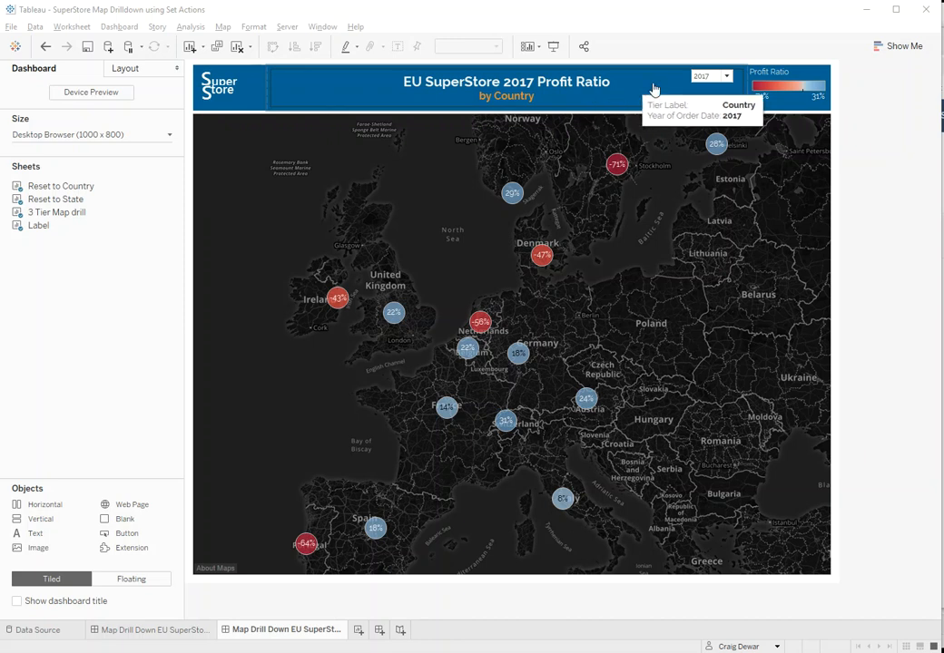
{"action": "left_click", "coordinate": [709, 78]}
{"action": "left_click", "coordinate": [710, 82]}
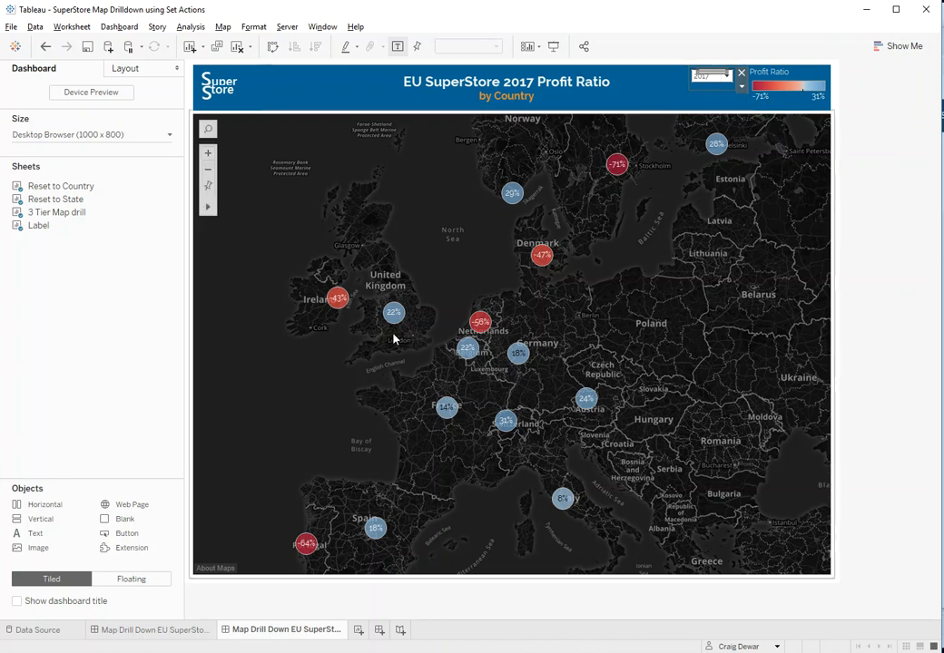
Select the United Kingdom, Netherlands and Belgium marks together to drill the profit ratio map down to states
{"action": "mouse_move", "coordinate": [481, 327]}
{"action": "mouse_move", "coordinate": [467, 352]}
{"action": "left_click_drag", "start_coordinate": [494, 368], "coordinate": [376, 297]}
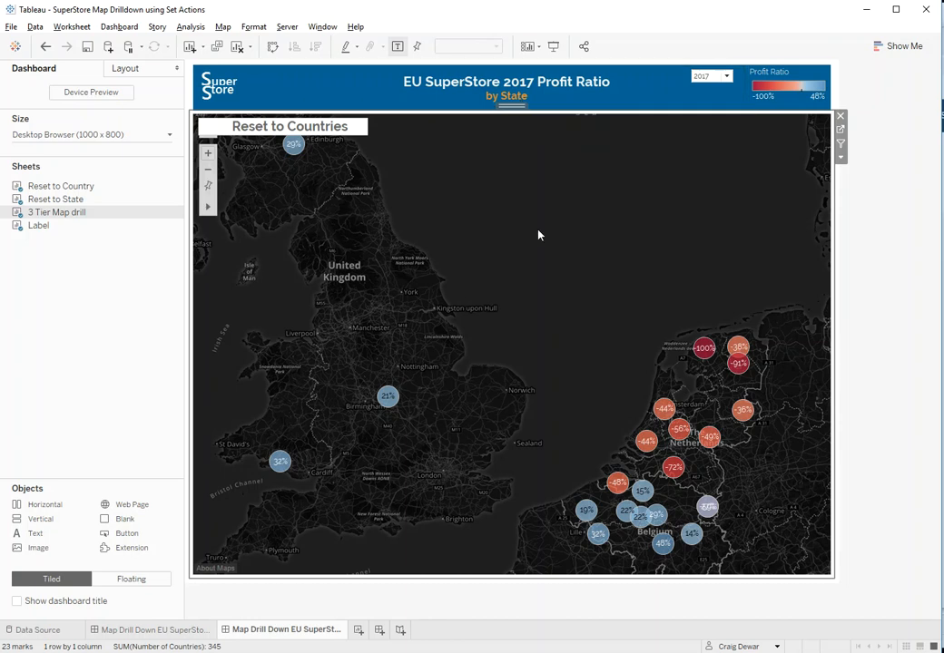
Inspect the details of individual state marks and drill into the United Kingdom's states to show their cities
{"action": "mouse_move", "coordinate": [280, 464]}
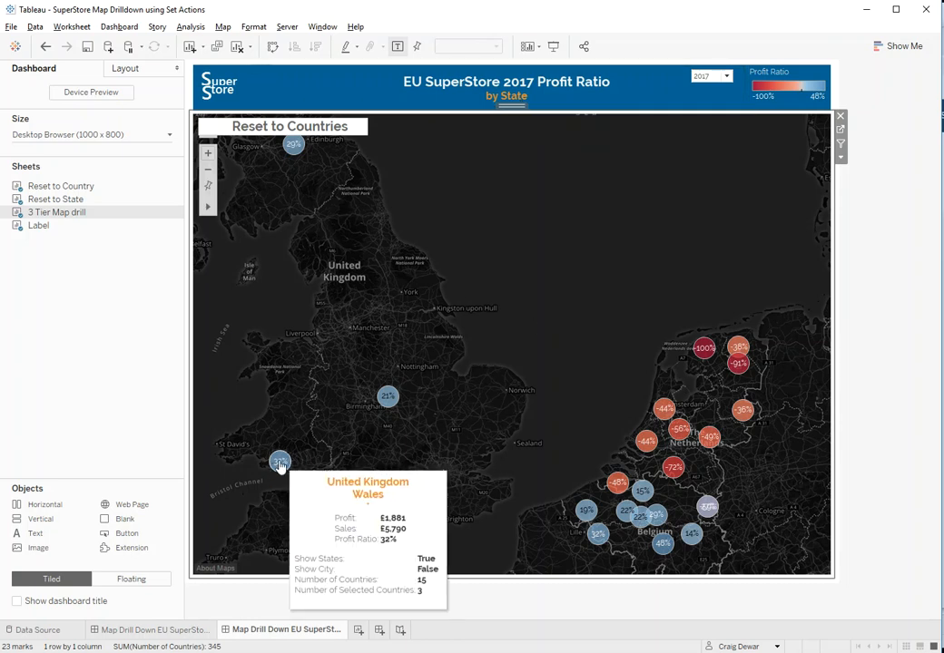
{"action": "mouse_move", "coordinate": [389, 399]}
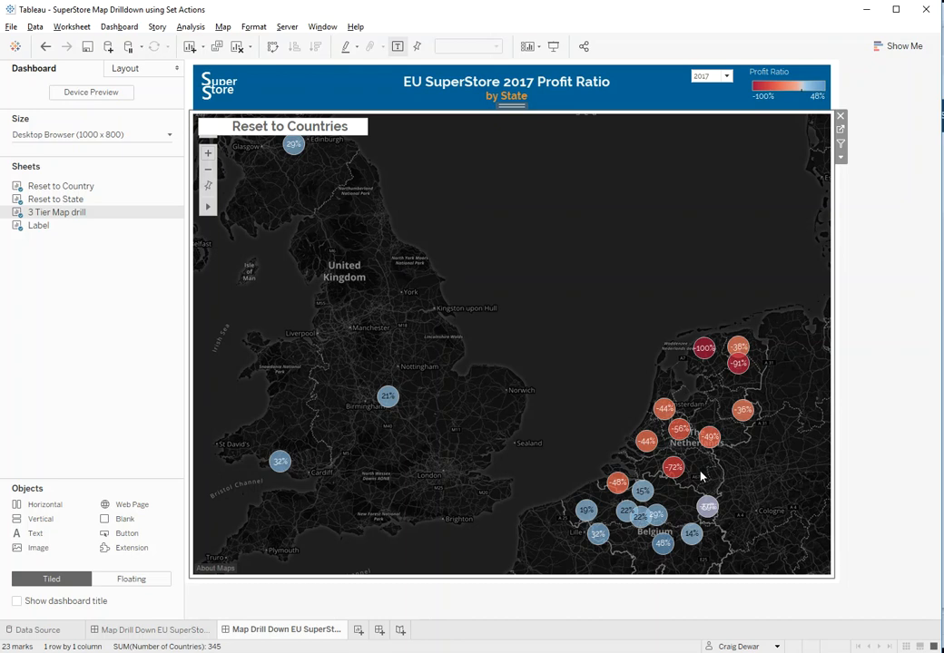
{"action": "mouse_move", "coordinate": [672, 474]}
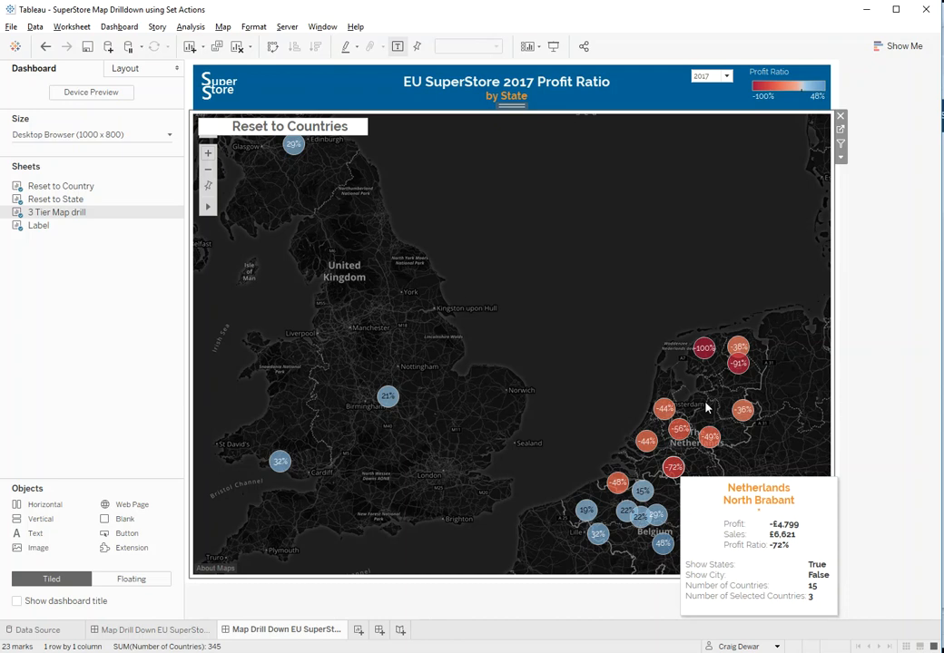
{"action": "mouse_move", "coordinate": [703, 350]}
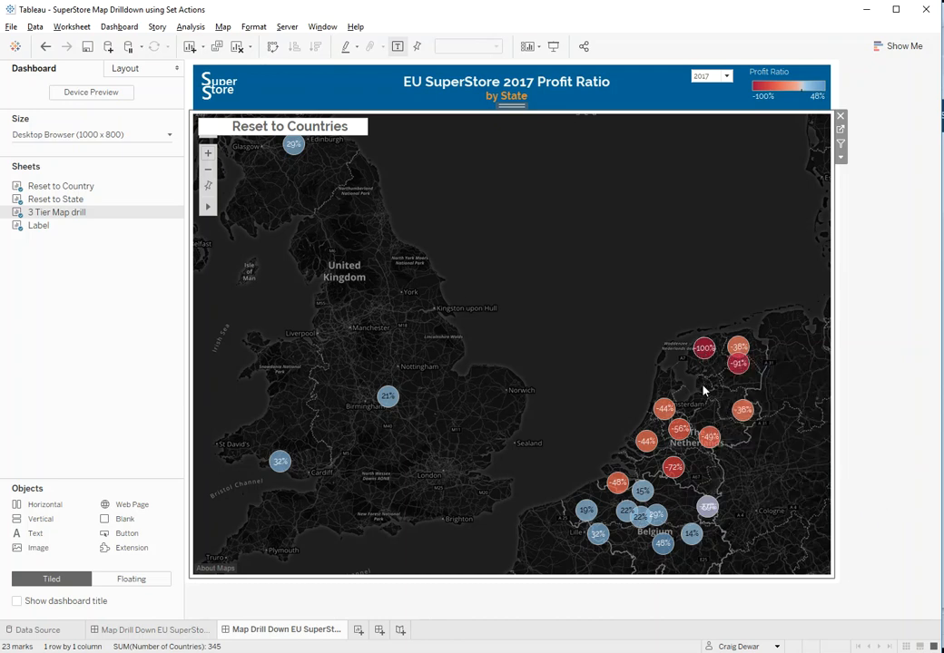
{"action": "mouse_move", "coordinate": [669, 538]}
{"action": "left_click_drag", "start_coordinate": [420, 476], "coordinate": [257, 371]}
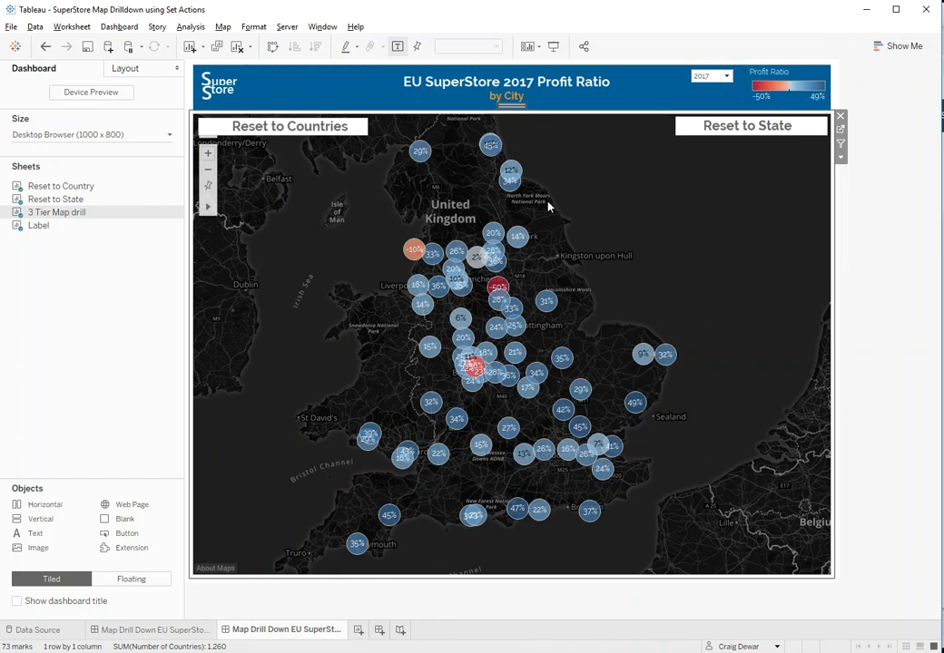
Inspect the profit details of unprofitable English cities, including Sheffield and Birmingham
{"action": "mouse_move", "coordinate": [499, 290]}
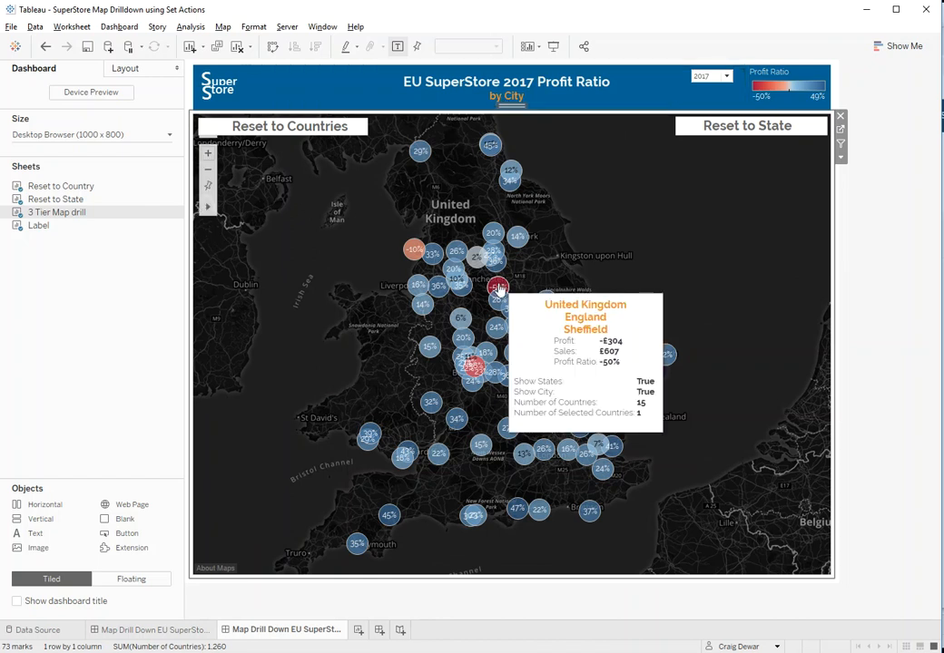
{"action": "mouse_move", "coordinate": [474, 372]}
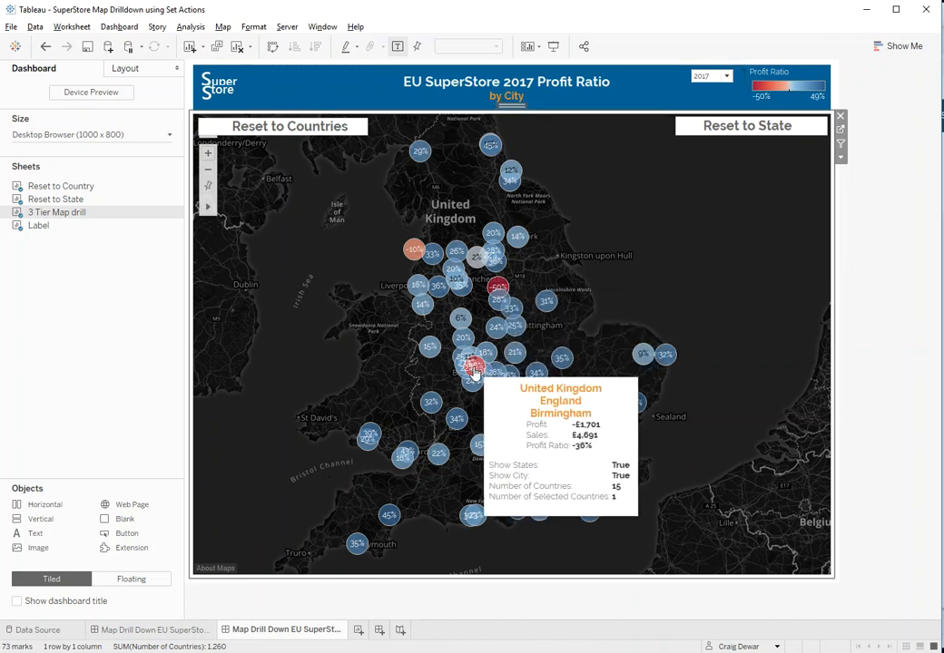
{"action": "mouse_move", "coordinate": [413, 254]}
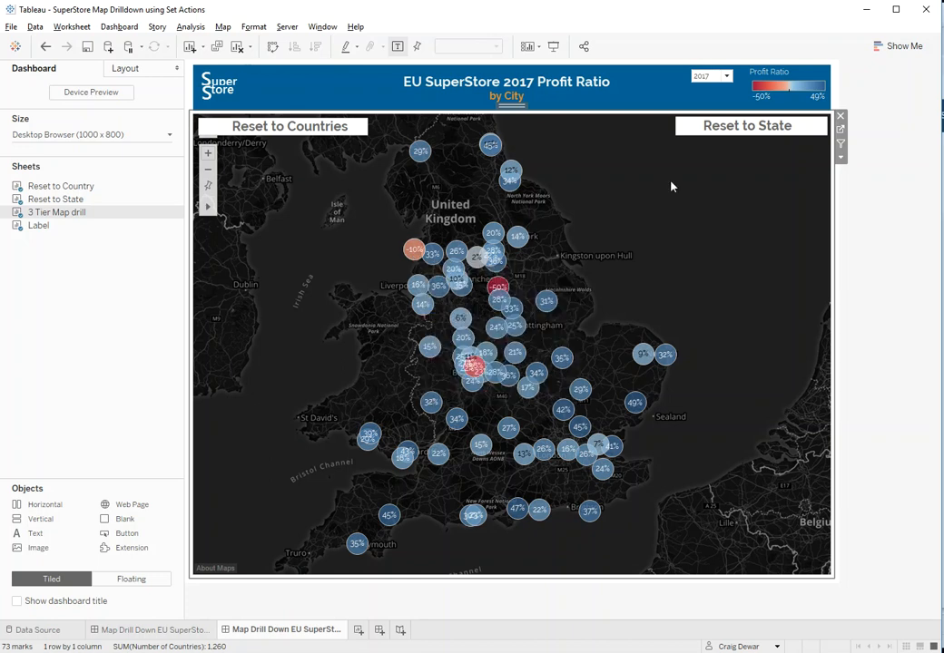
Reset the profit ratio map to state level and back up to the country level
{"action": "left_click", "coordinate": [746, 129]}
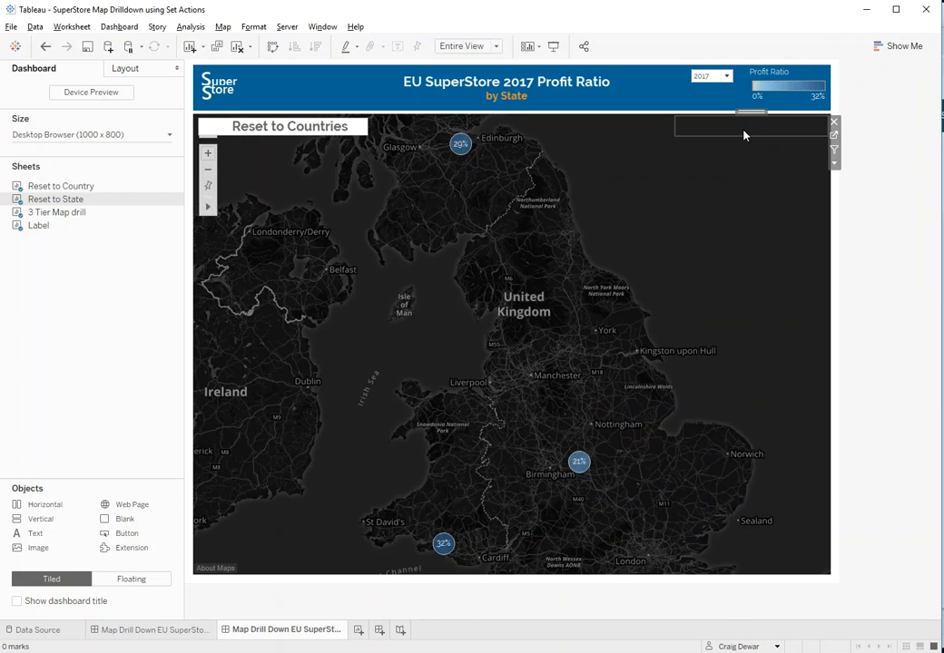
{"action": "mouse_move", "coordinate": [580, 465]}
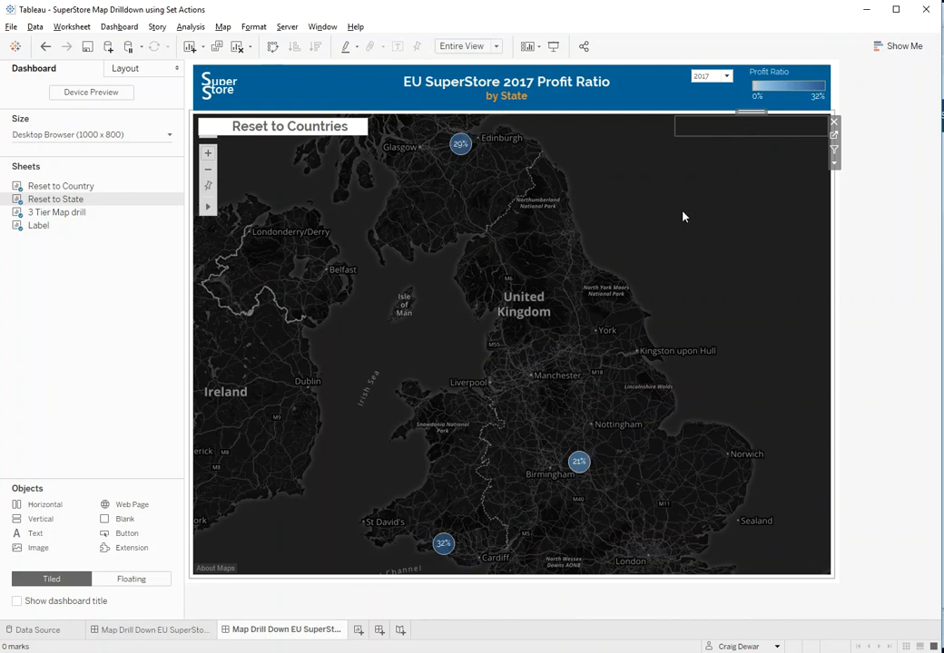
{"action": "left_click", "coordinate": [268, 132]}
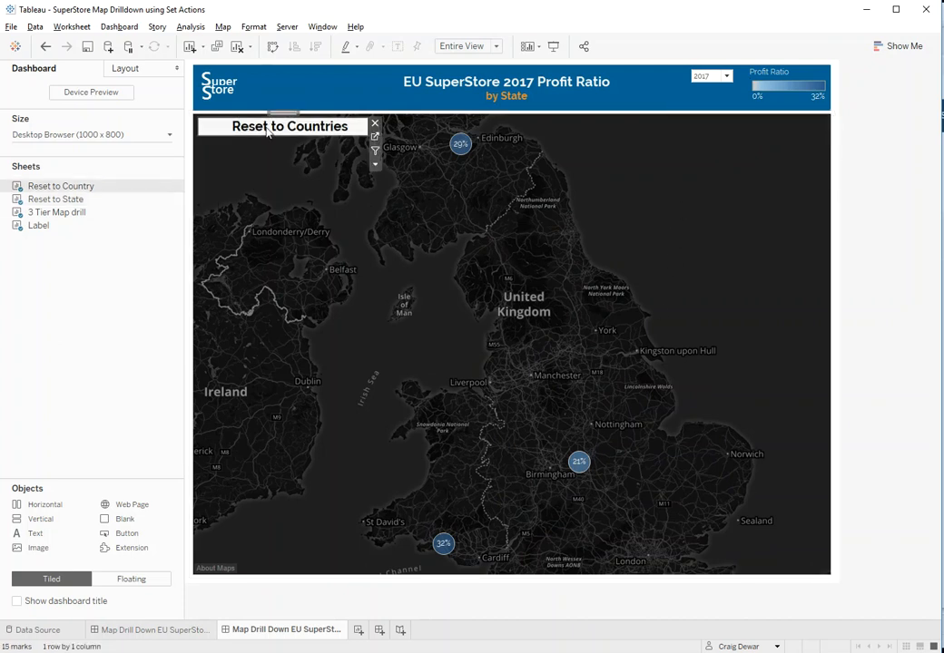
{"action": "mouse_move", "coordinate": [396, 325]}
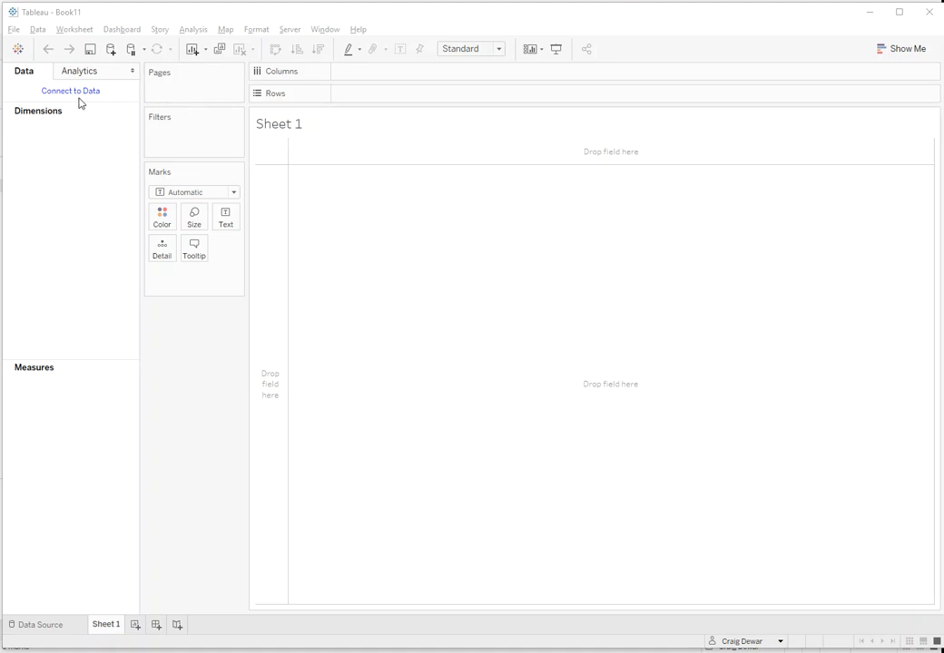
Connect the blank Book11 workbook to the saved Sample - EU Superstore data source
{"action": "left_click", "coordinate": [71, 95]}
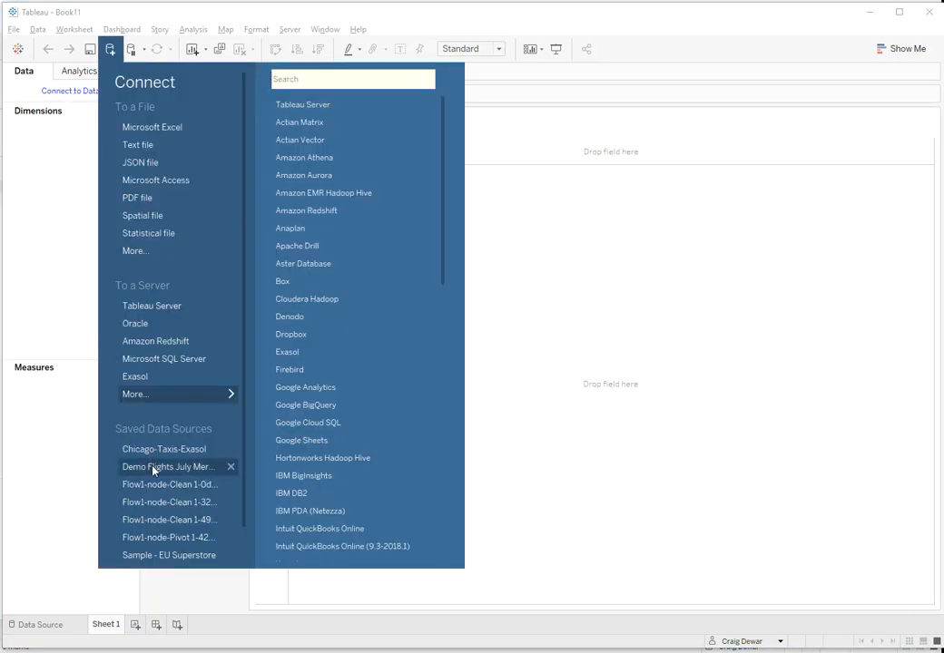
{"action": "scroll", "coordinate": [152, 469], "scroll_direction": "down", "scroll_amount": 2}
{"action": "left_click", "coordinate": [164, 522]}
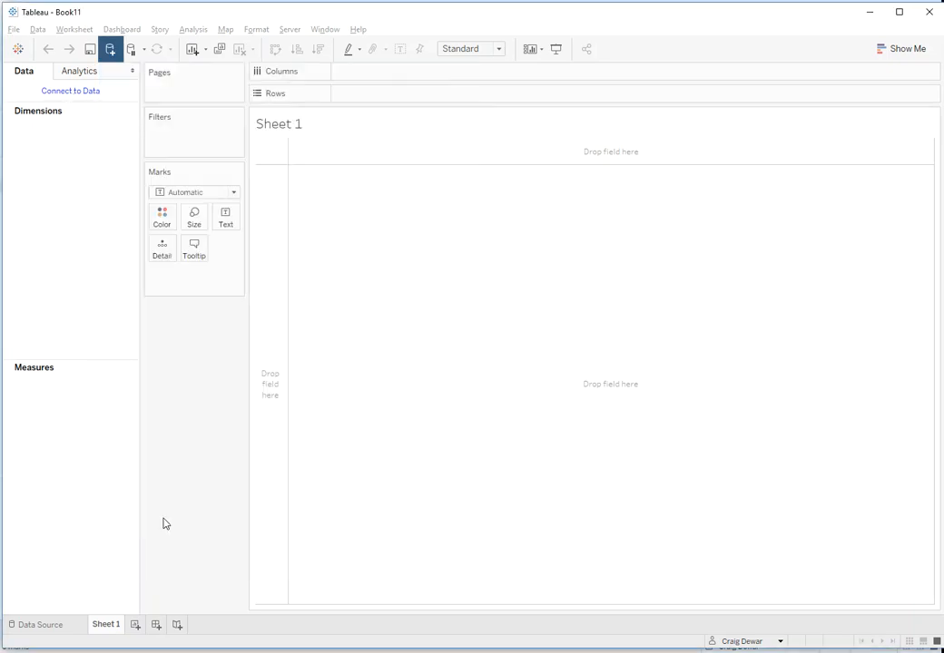
Add the Country dimension to Sheet 1 to plot the countries on a map
{"action": "left_click", "coordinate": [57, 261]}
{"action": "left_click", "coordinate": [58, 251]}
{"action": "double_click", "coordinate": [58, 252]}
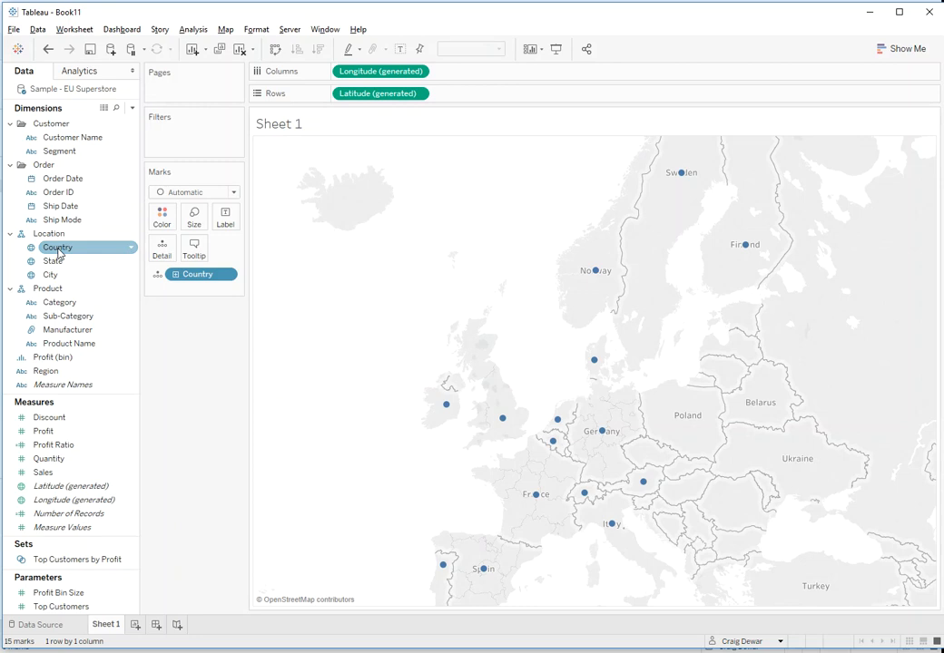
Create a Country set named Selected Countries containing France, Germany and Ireland, and colour the map marks by it
{"action": "left_click", "coordinate": [54, 261]}
{"action": "left_click", "coordinate": [57, 250]}
{"action": "right_click", "coordinate": [58, 251]}
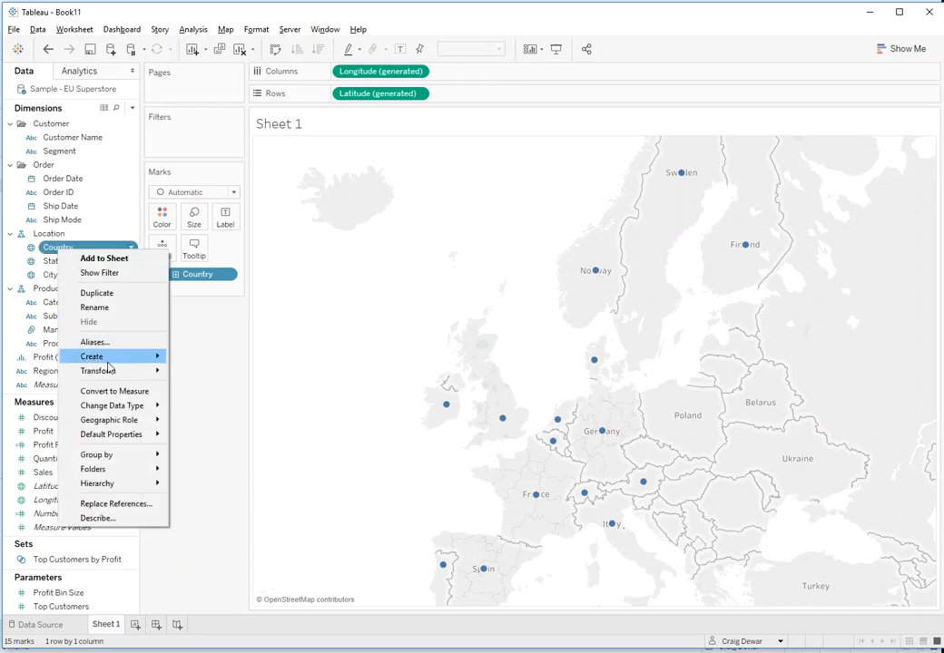
{"action": "mouse_move", "coordinate": [91, 356]}
{"action": "left_click", "coordinate": [204, 386]}
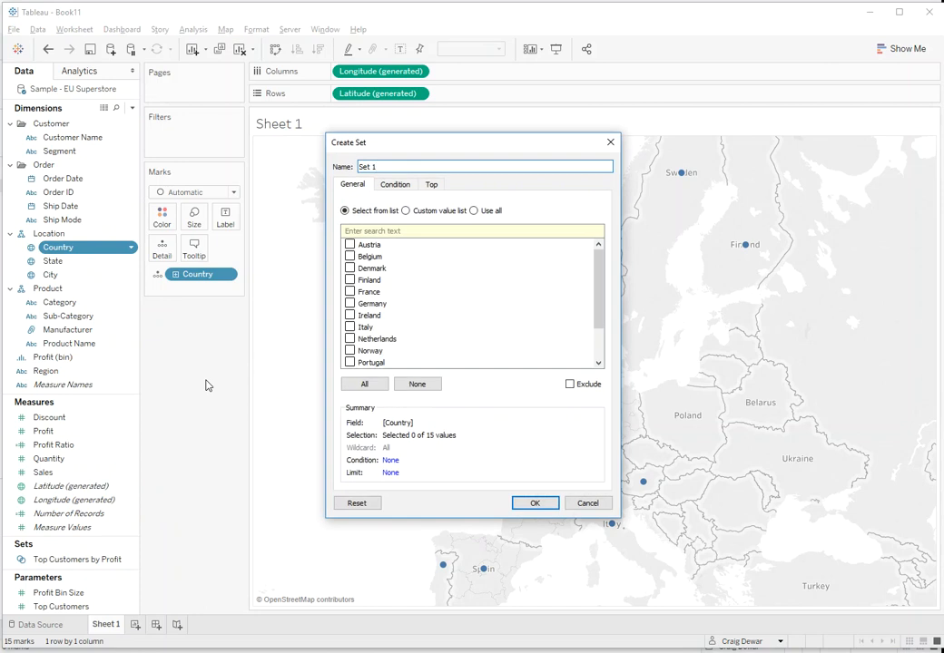
{"action": "type", "text": "S"}
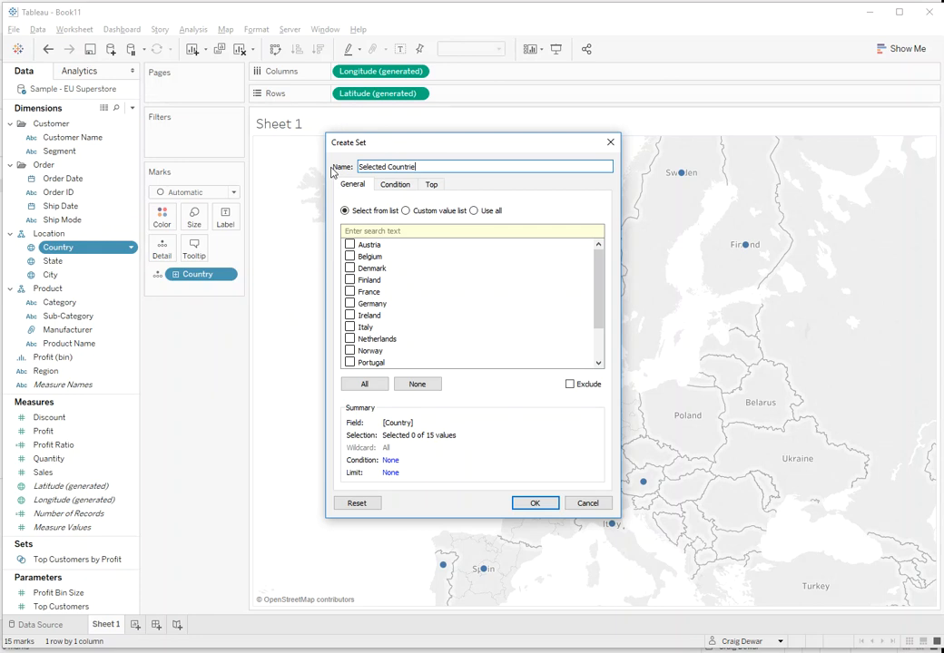
{"action": "left_click", "coordinate": [353, 305]}
{"action": "left_click", "coordinate": [350, 316]}
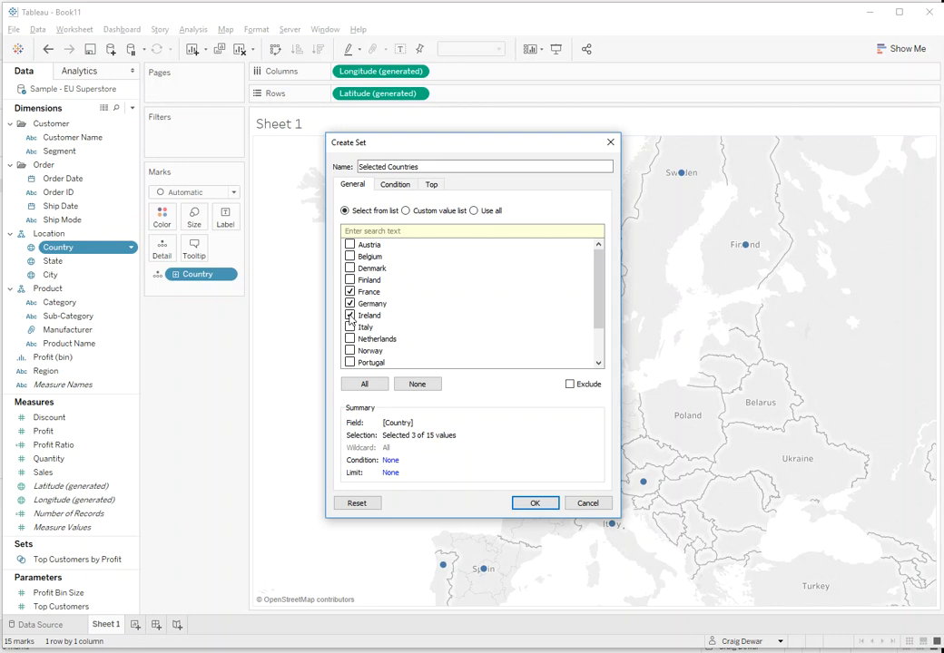
{"action": "left_click", "coordinate": [533, 503]}
{"action": "left_click_drag", "start_coordinate": [68, 558], "coordinate": [159, 218]}
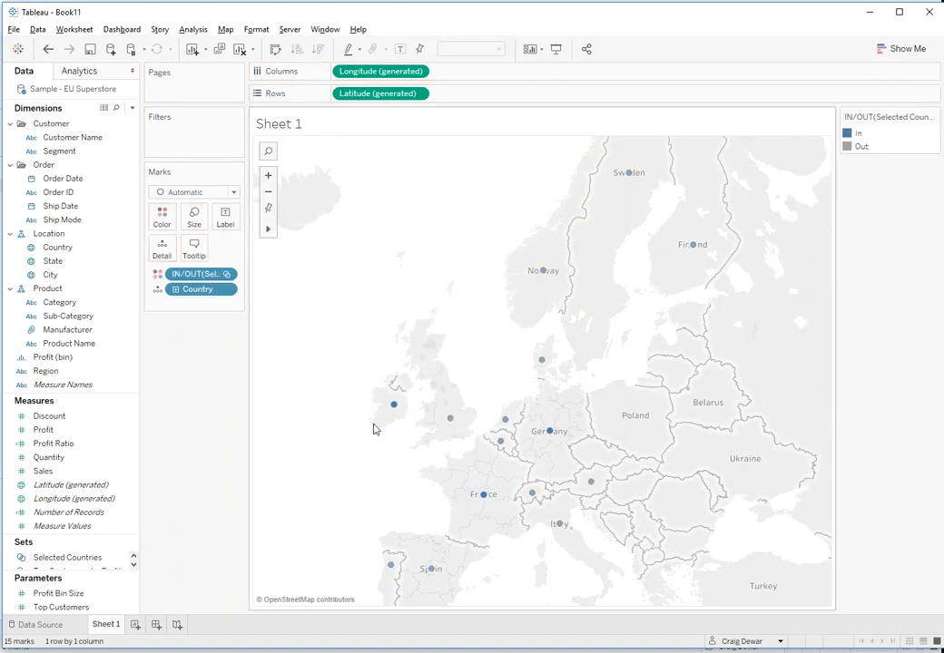
Create a calculated field named Number of Countries with the formula countd([Country]) and add it as detail to the map marks
{"action": "mouse_move", "coordinate": [395, 407]}
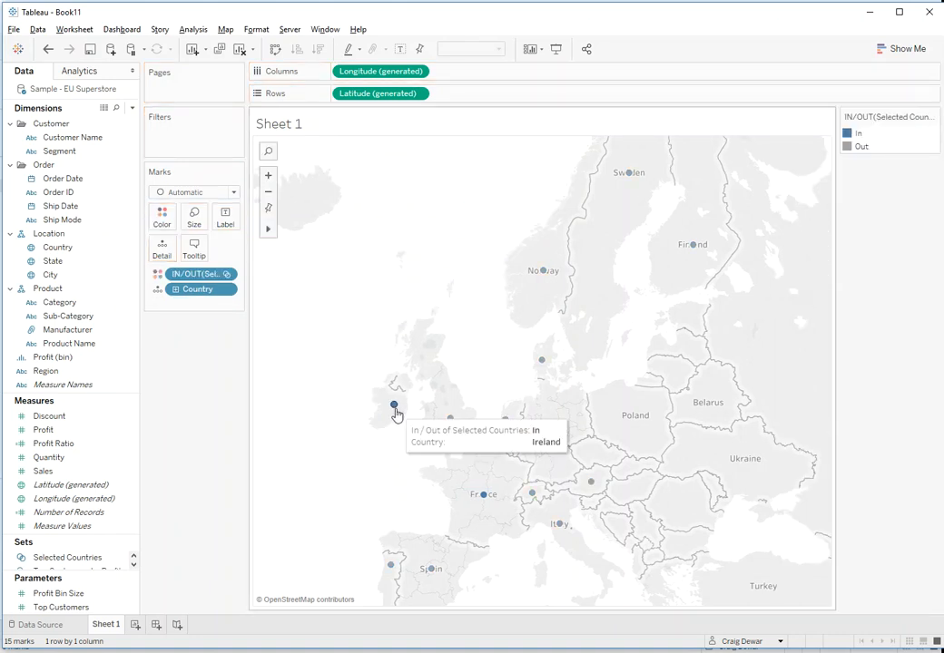
{"action": "mouse_move", "coordinate": [484, 498]}
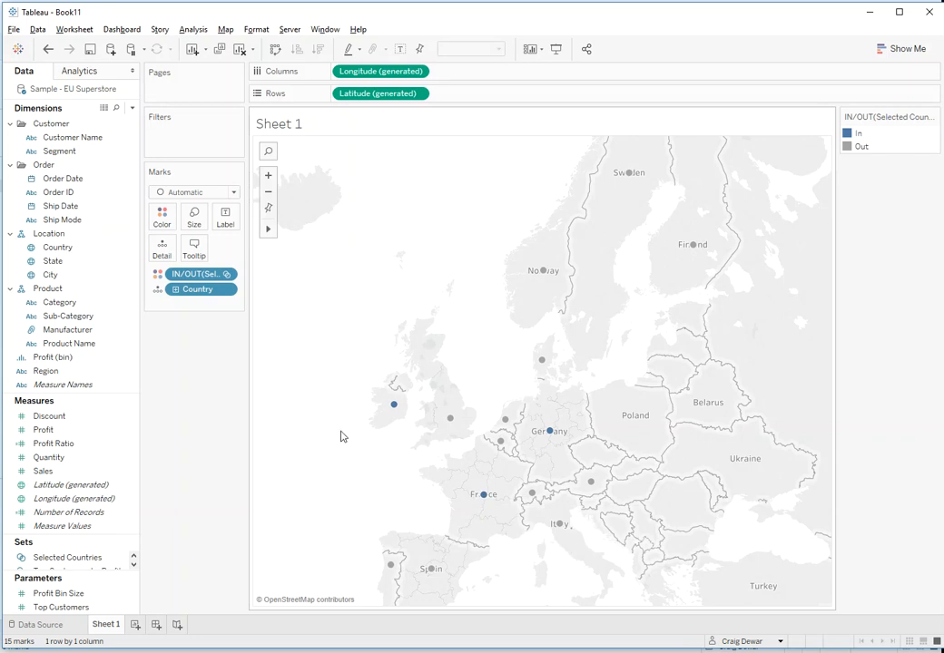
{"action": "left_click", "coordinate": [56, 250]}
{"action": "right_click", "coordinate": [57, 252]}
{"action": "mouse_move", "coordinate": [122, 359]}
{"action": "left_click", "coordinate": [190, 363]}
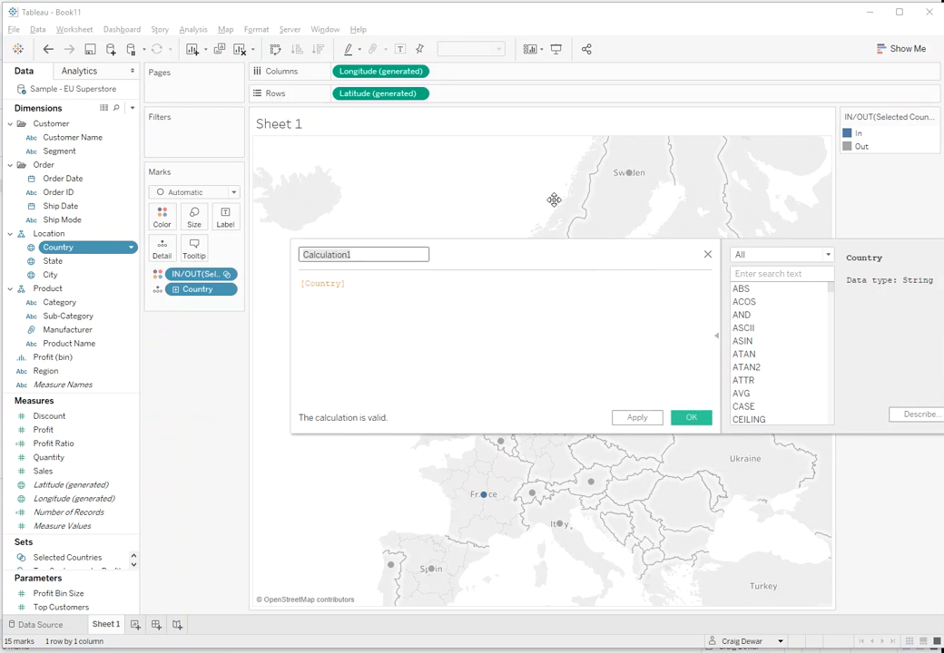
{"action": "type", "text": "Numbe"}
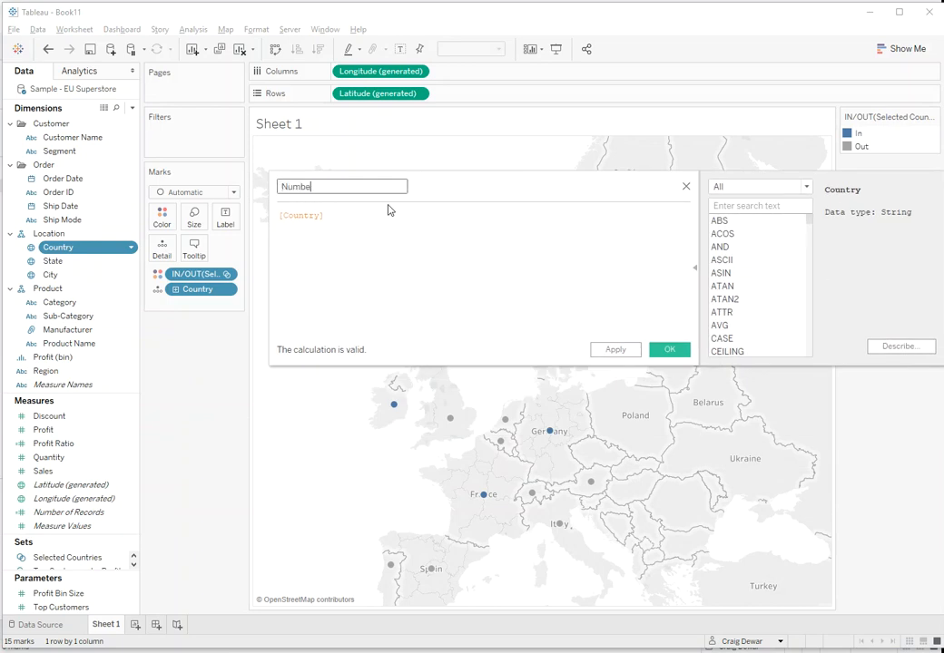
{"action": "type", "text": "r of Countries"}
{"action": "left_click", "coordinate": [282, 218]}
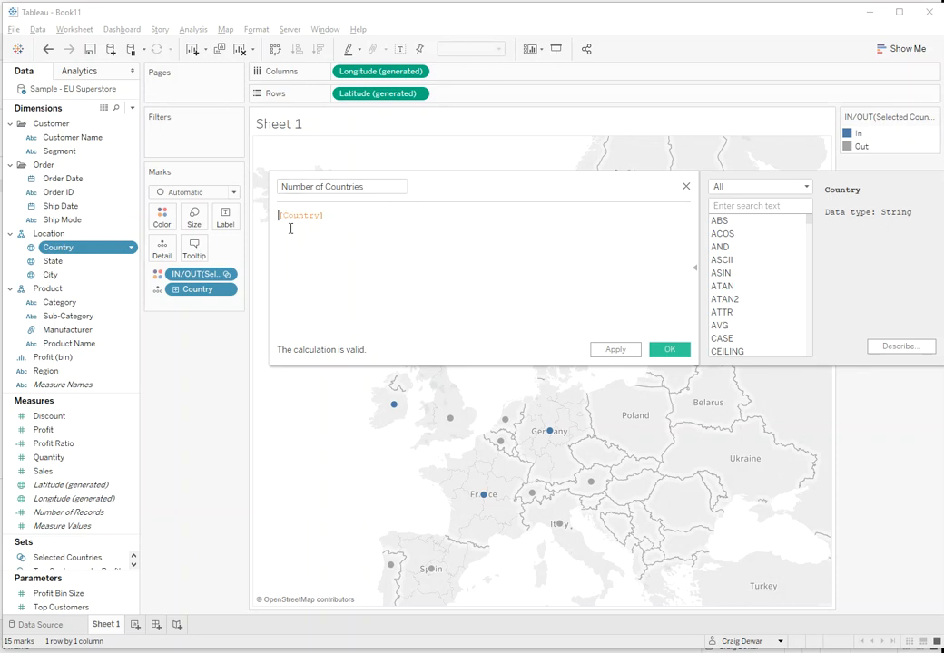
{"action": "type", "text": "countd("}
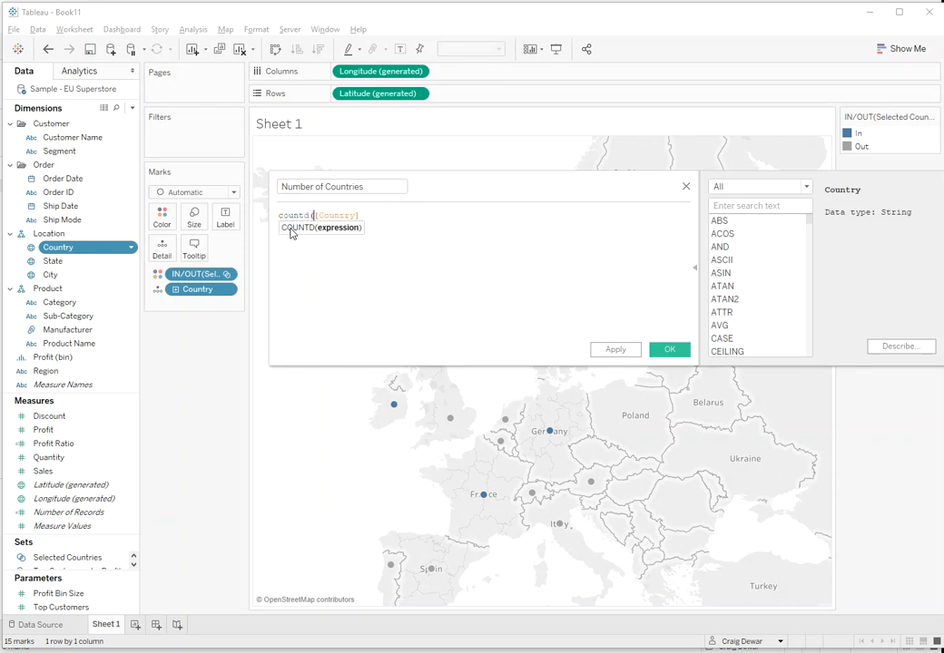
{"action": "left_click", "coordinate": [370, 216]}
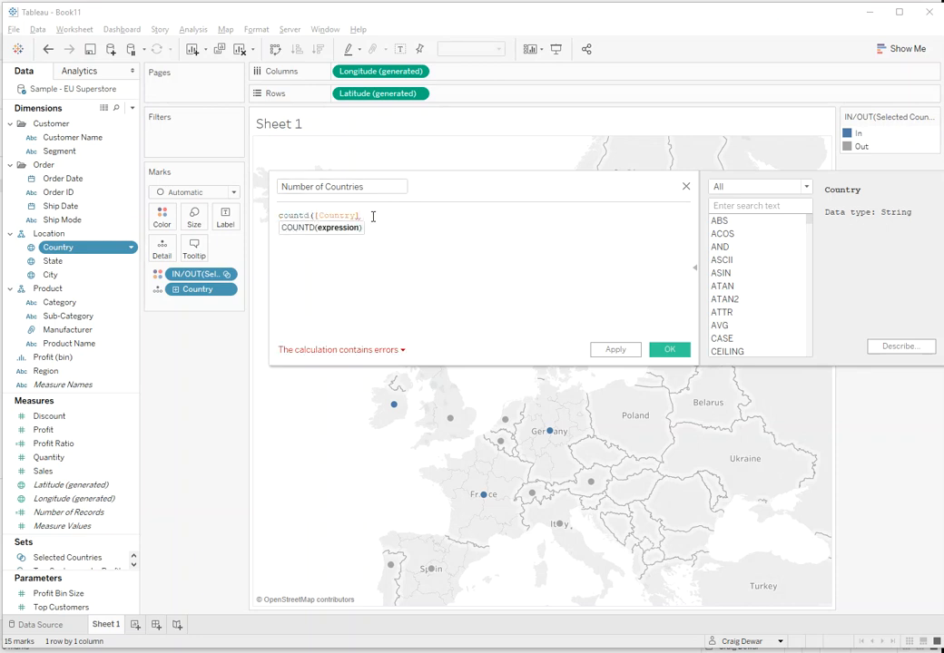
{"action": "type", "text": ")"}
{"action": "left_click", "coordinate": [667, 349]}
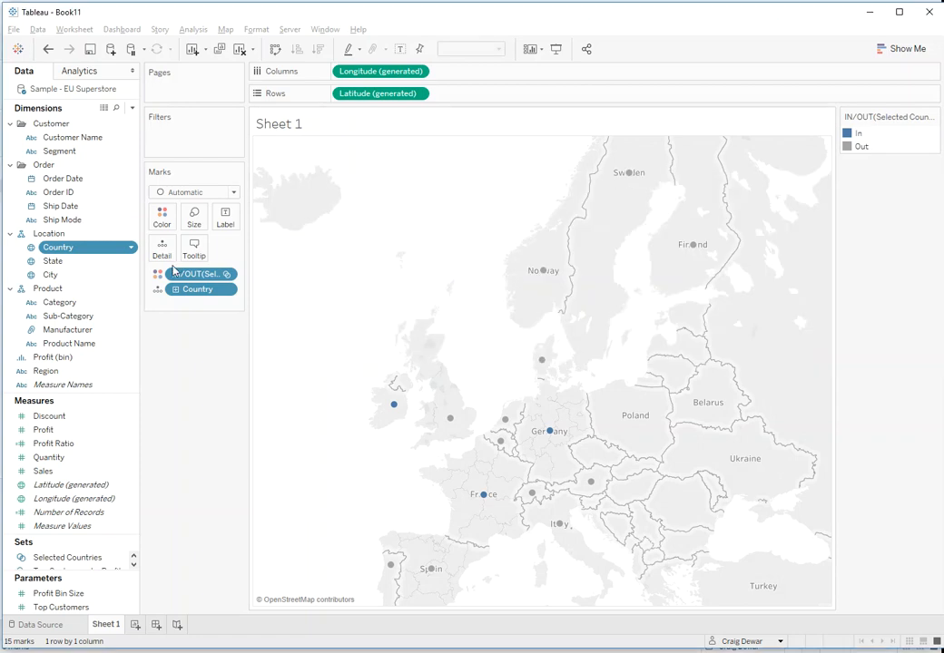
{"action": "left_click_drag", "start_coordinate": [71, 429], "coordinate": [161, 254]}
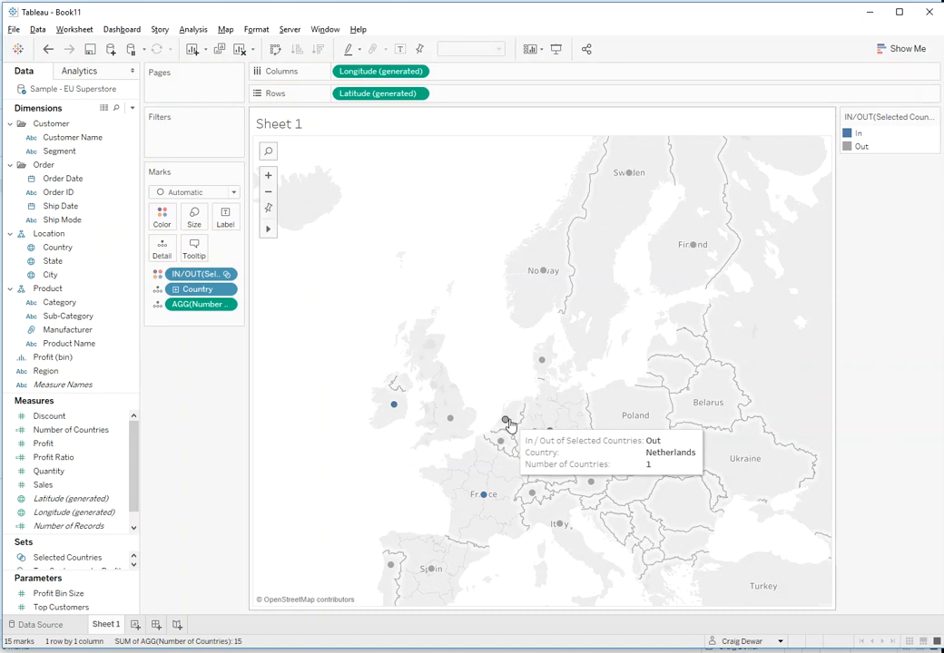
{"action": "mouse_move", "coordinate": [453, 425]}
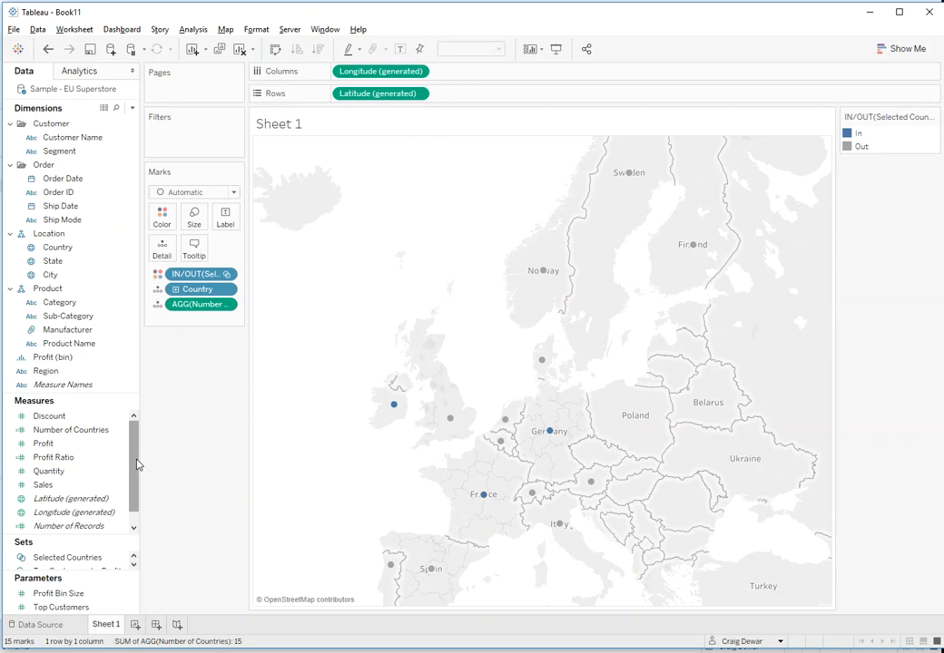
Edit the Number of Countries calculation into the level of detail expression {countd([Country])}
{"action": "right_click", "coordinate": [109, 430]}
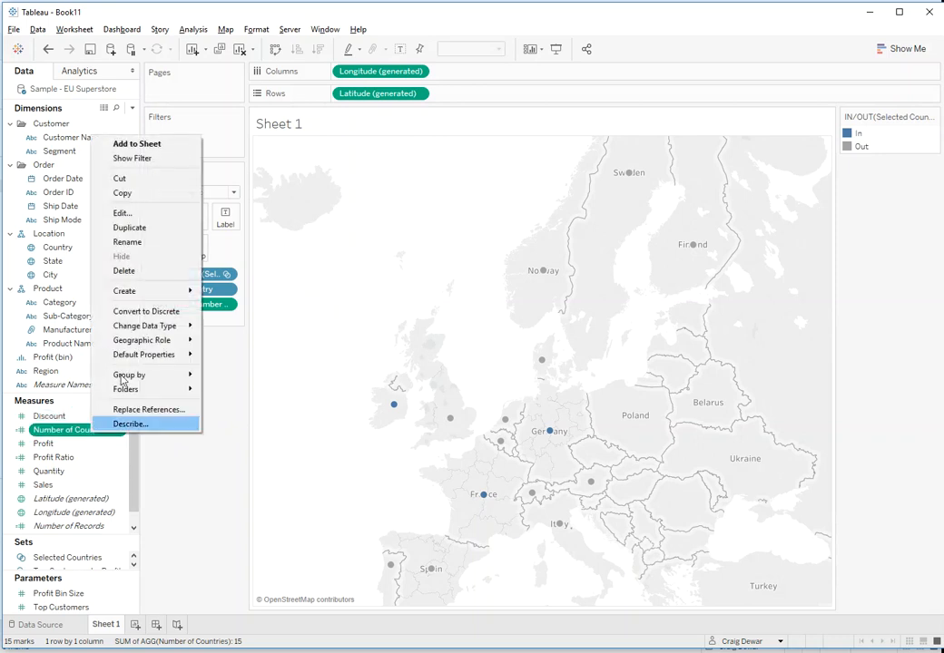
{"action": "left_click", "coordinate": [148, 218]}
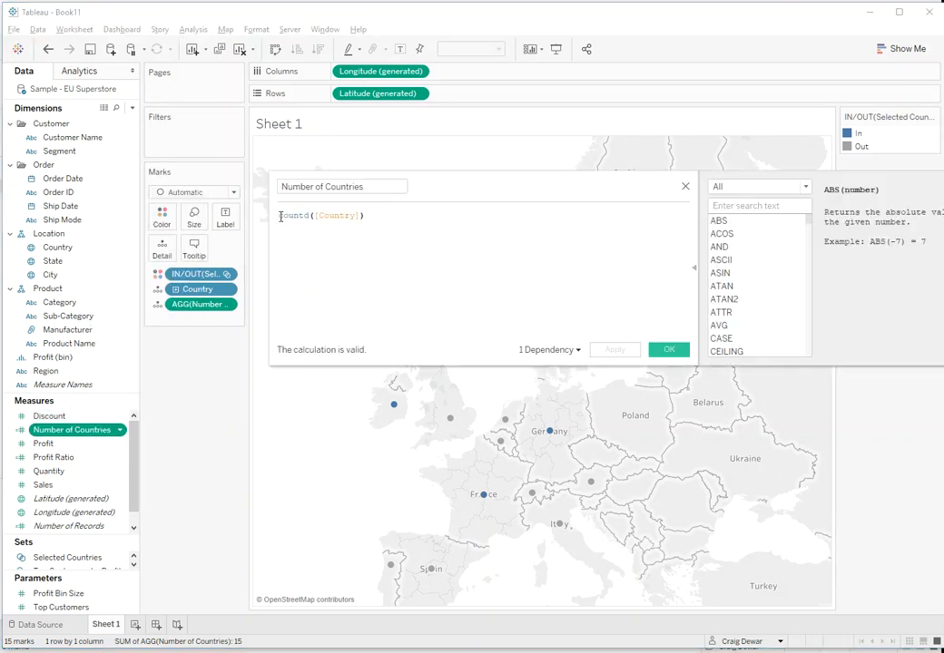
{"action": "left_click", "coordinate": [280, 216]}
{"action": "type", "text": "{"}
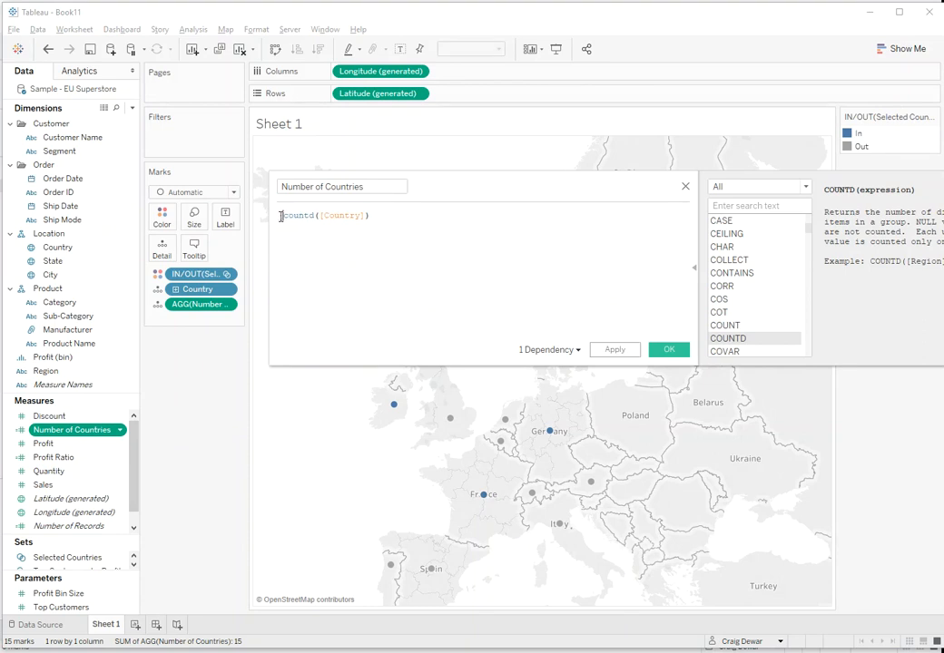
{"action": "left_click", "coordinate": [381, 217]}
{"action": "type", "text": "}"}
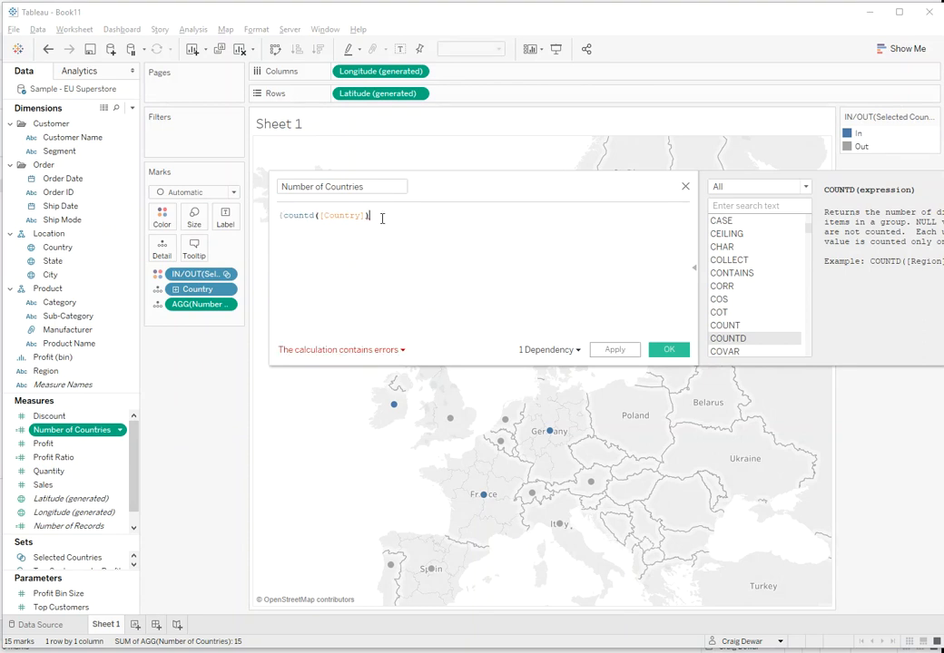
{"action": "type", "text": ")"}
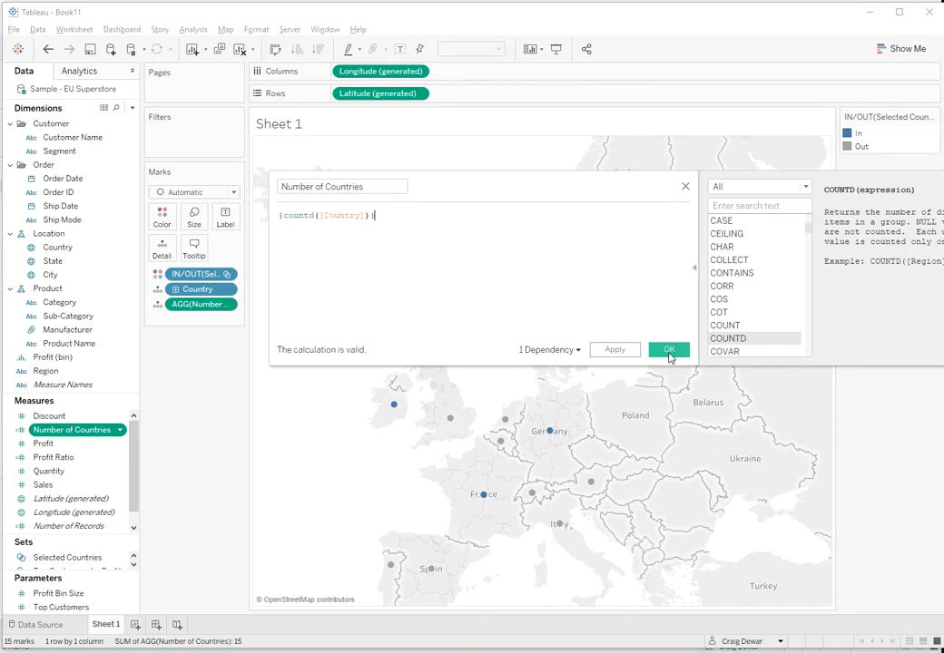
{"action": "left_click", "coordinate": [669, 351]}
Replace the invalid Number of Countries detail on the map marks with the updated measure
{"action": "left_click", "coordinate": [78, 461]}
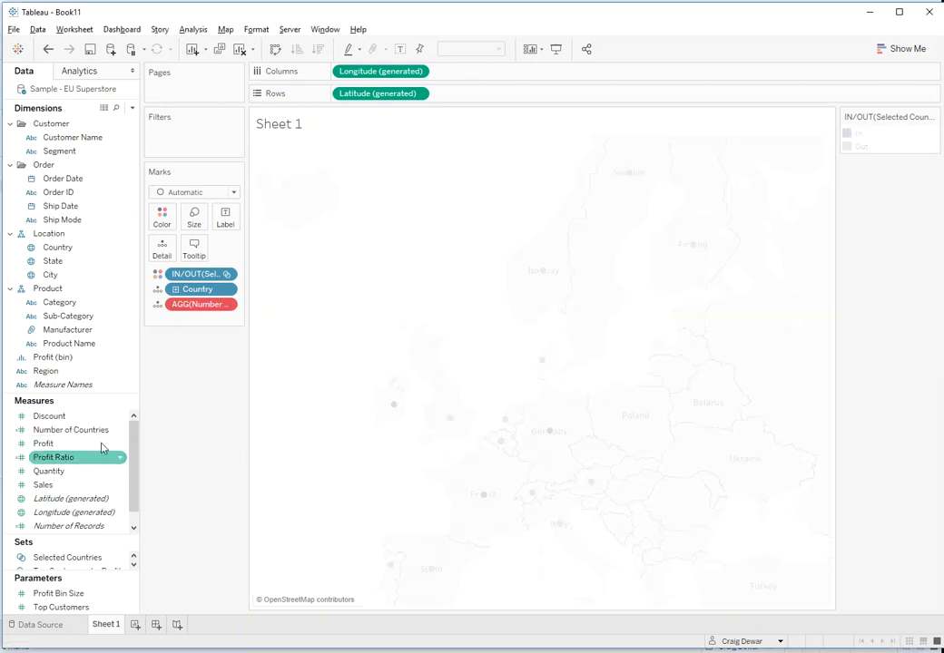
{"action": "left_click_drag", "start_coordinate": [71, 429], "coordinate": [194, 309]}
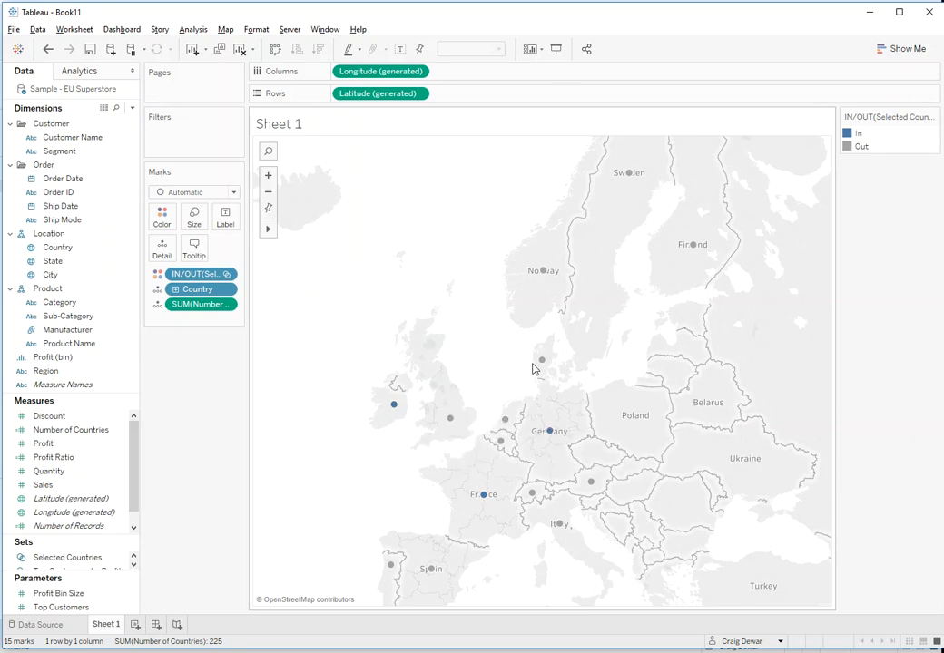
{"action": "mouse_move", "coordinate": [553, 437]}
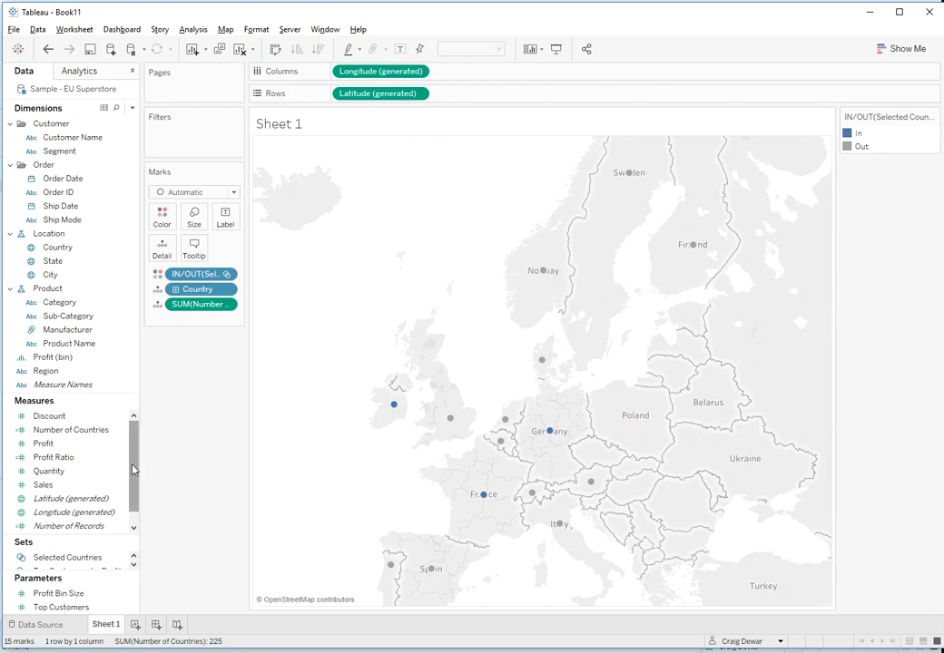
Start a calculated field based on the Selected Countries set and name it Selected Country
{"action": "left_click_drag", "start_coordinate": [78, 538], "coordinate": [91, 441]}
{"action": "left_click", "coordinate": [66, 463]}
{"action": "right_click", "coordinate": [67, 464]}
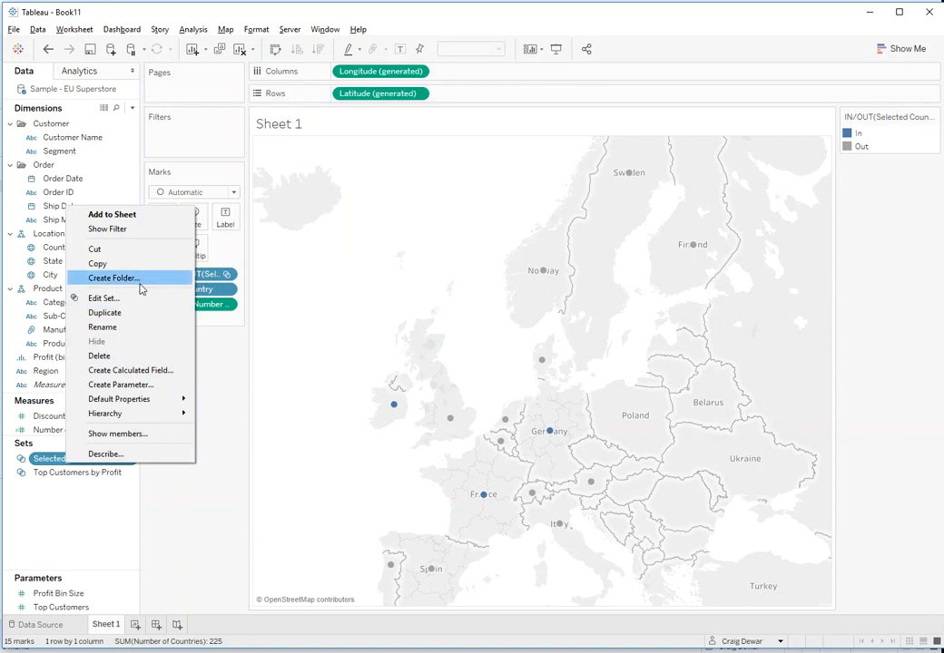
{"action": "left_click", "coordinate": [136, 371]}
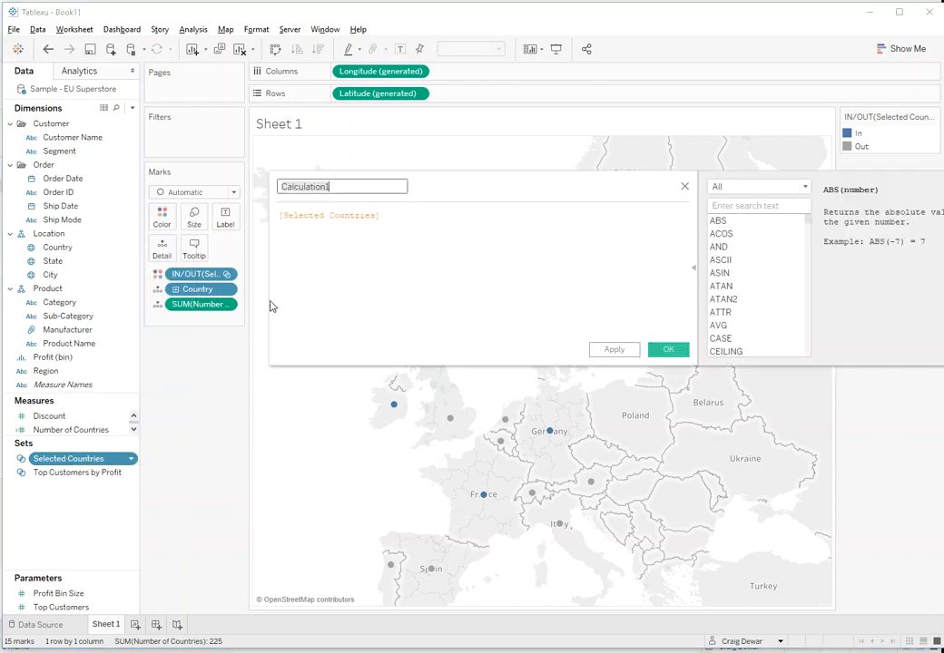
{"action": "type", "text": "Selected Country"}
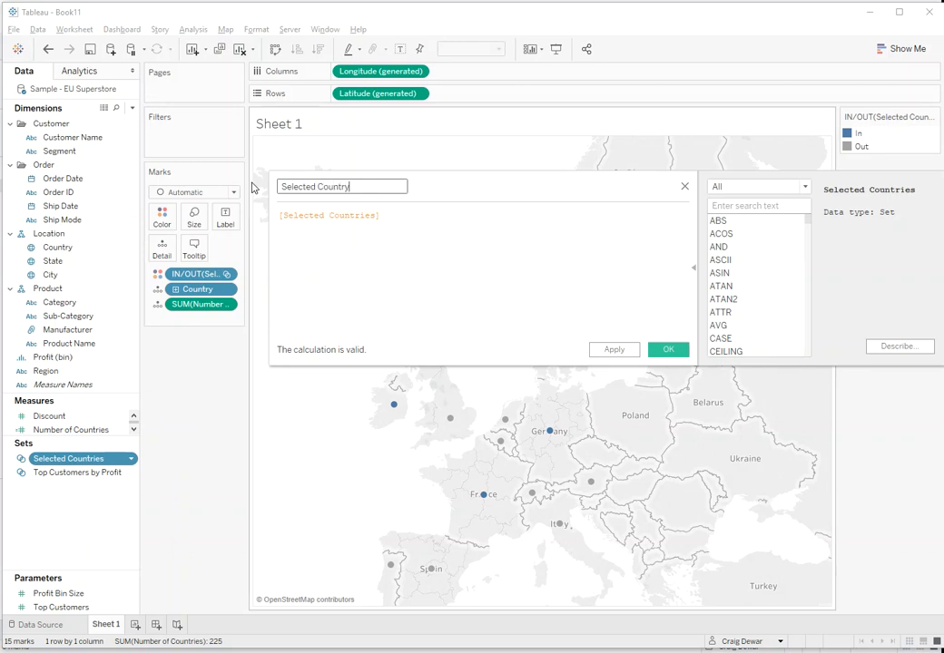
Complete the Selected Country formula as IF [Selected Countries] THEN [Country] END and add the field as detail to the map marks
{"action": "left_click", "coordinate": [279, 215]}
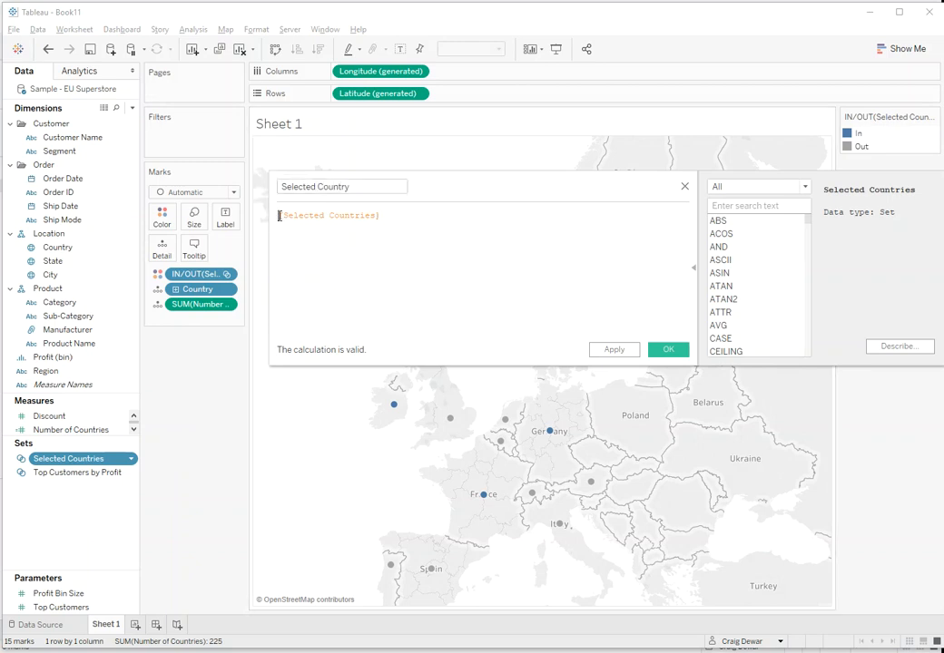
{"action": "type", "text": "IF"}
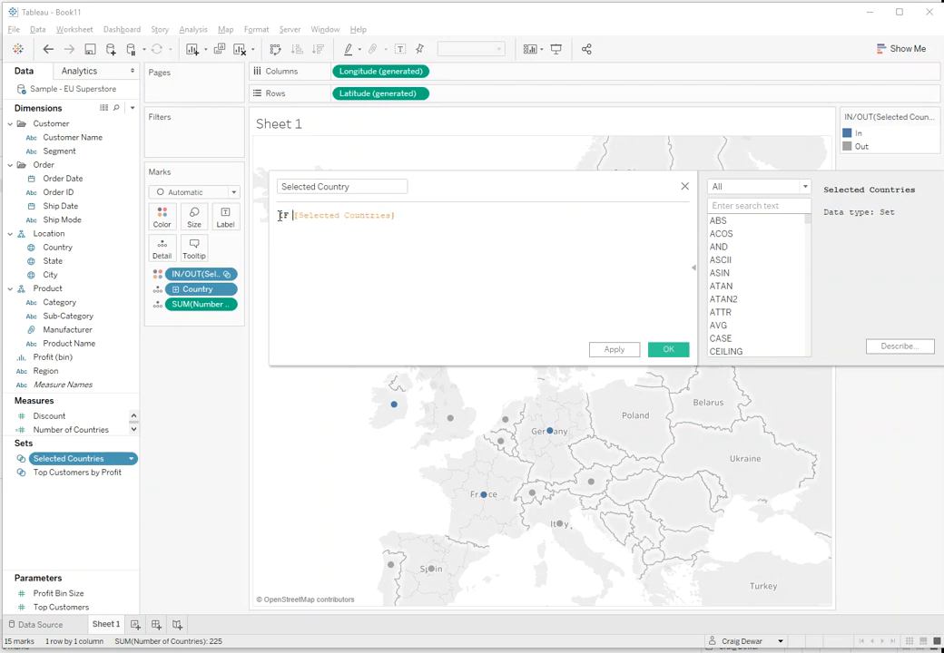
{"action": "left_click", "coordinate": [400, 215]}
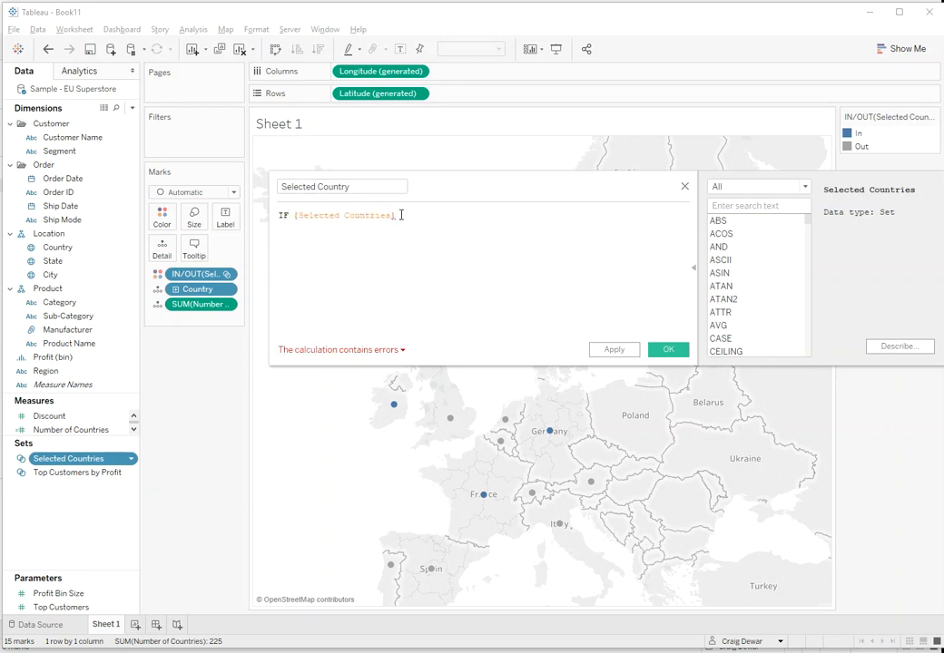
{"action": "type", "text": "THEN count"}
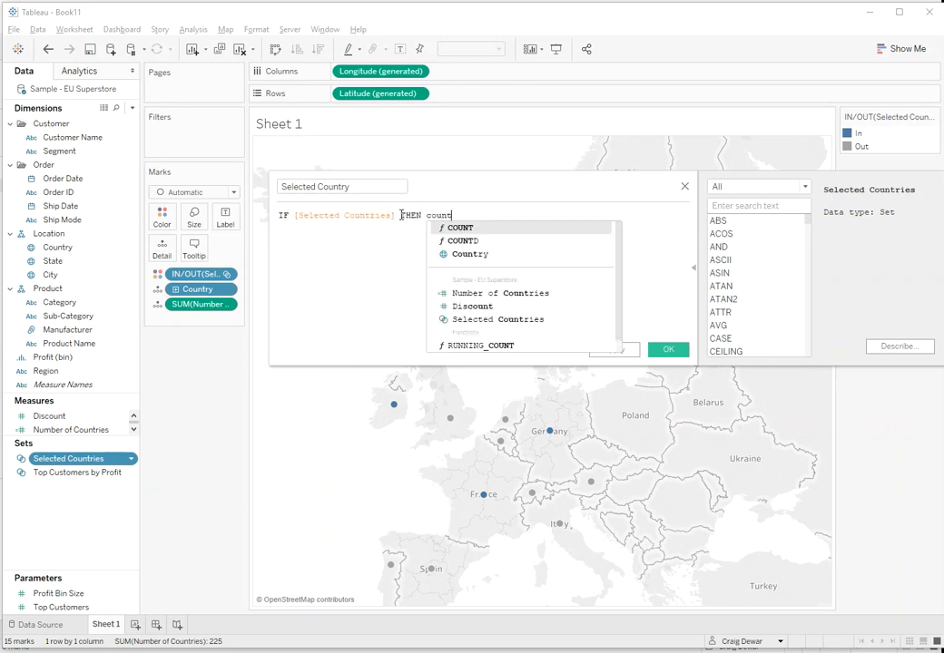
{"action": "key", "text": "Down"}
{"action": "key", "text": "Down"}
{"action": "key", "text": "Return"}
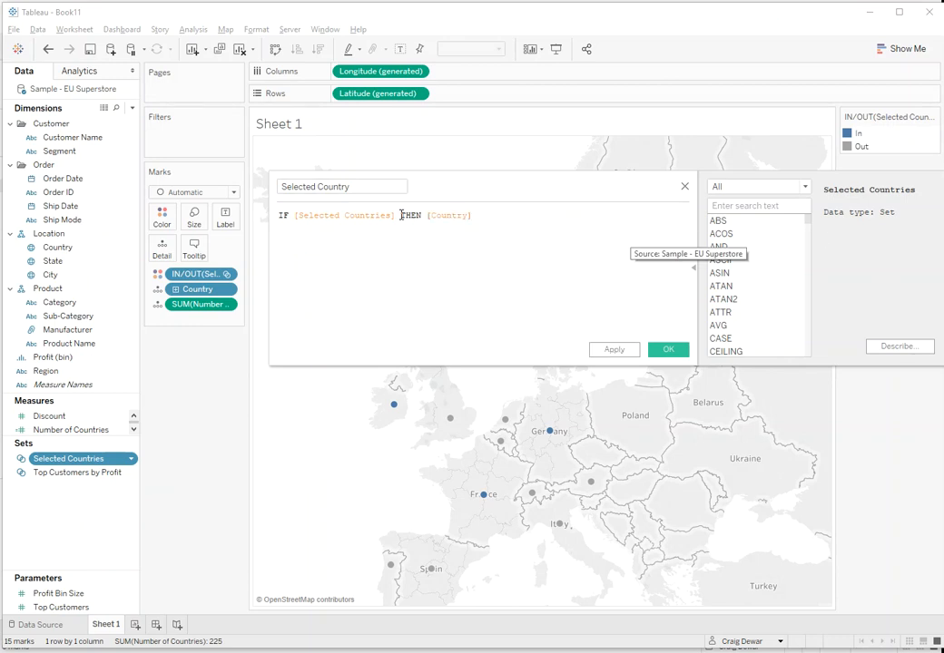
{"action": "type", "text": "END"}
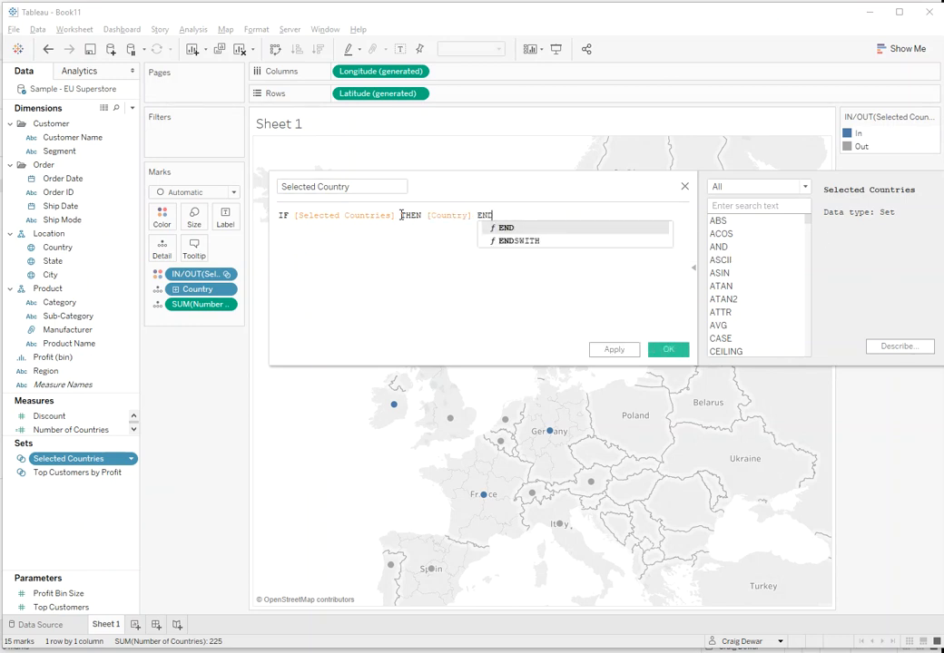
{"action": "key", "text": "Return"}
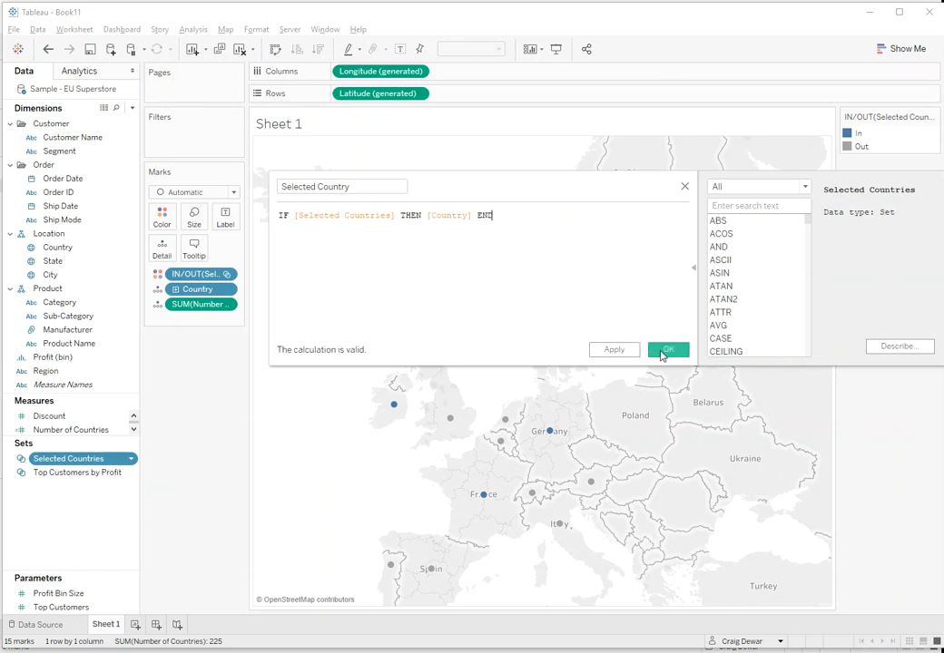
{"action": "left_click", "coordinate": [661, 354]}
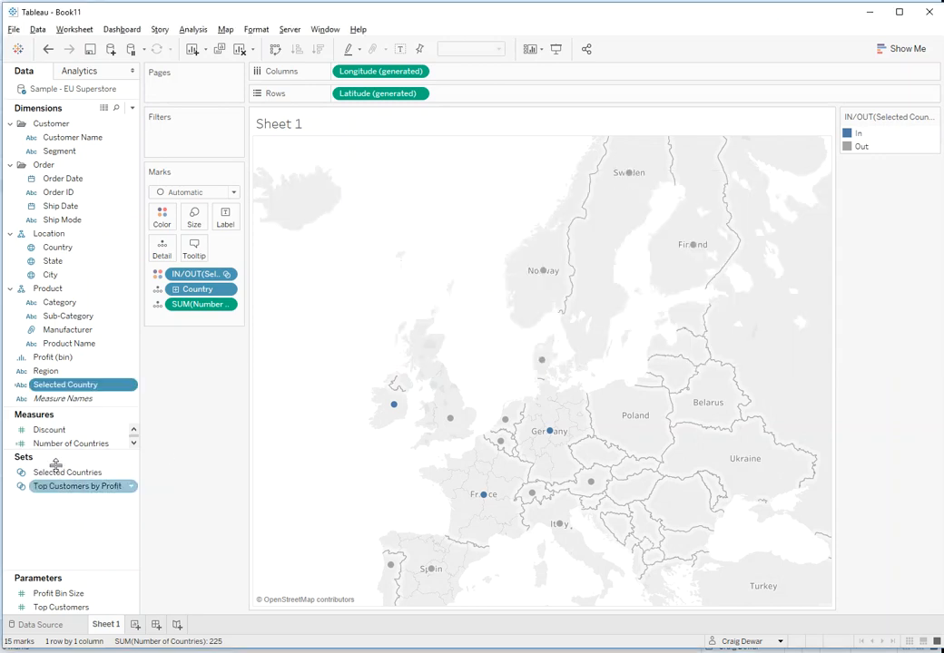
{"action": "left_click_drag", "start_coordinate": [68, 385], "coordinate": [162, 248]}
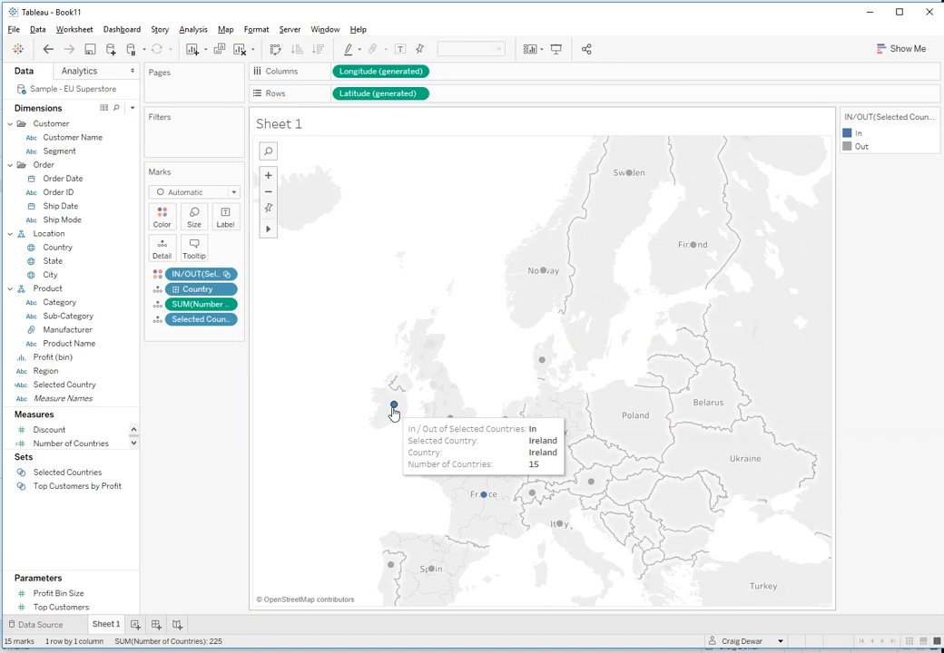
{"action": "mouse_move", "coordinate": [447, 422]}
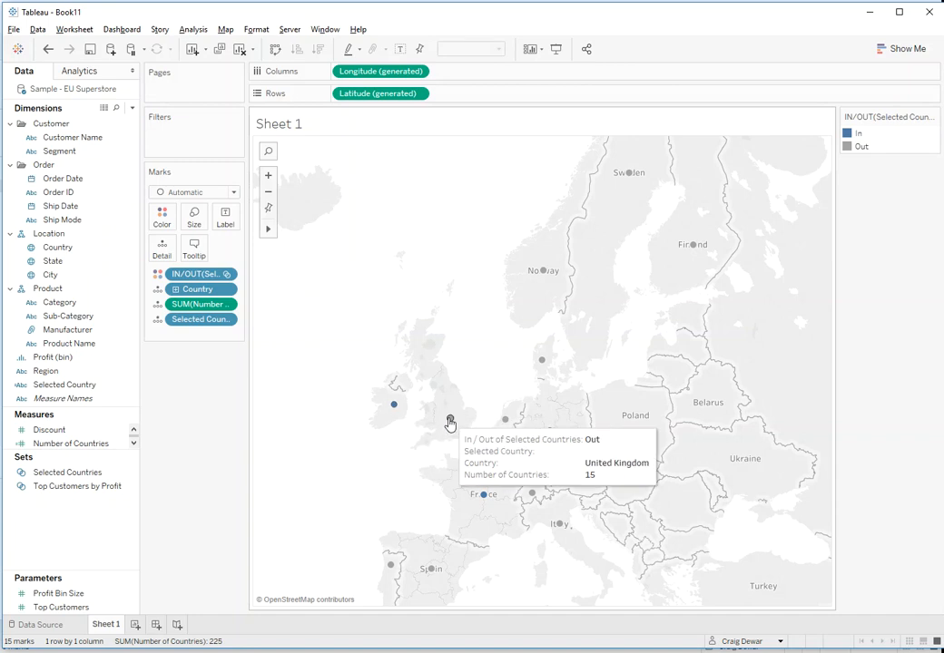
Start a calculated field based on Selected Country and name it Number of Selected Countries
{"action": "left_click", "coordinate": [79, 385]}
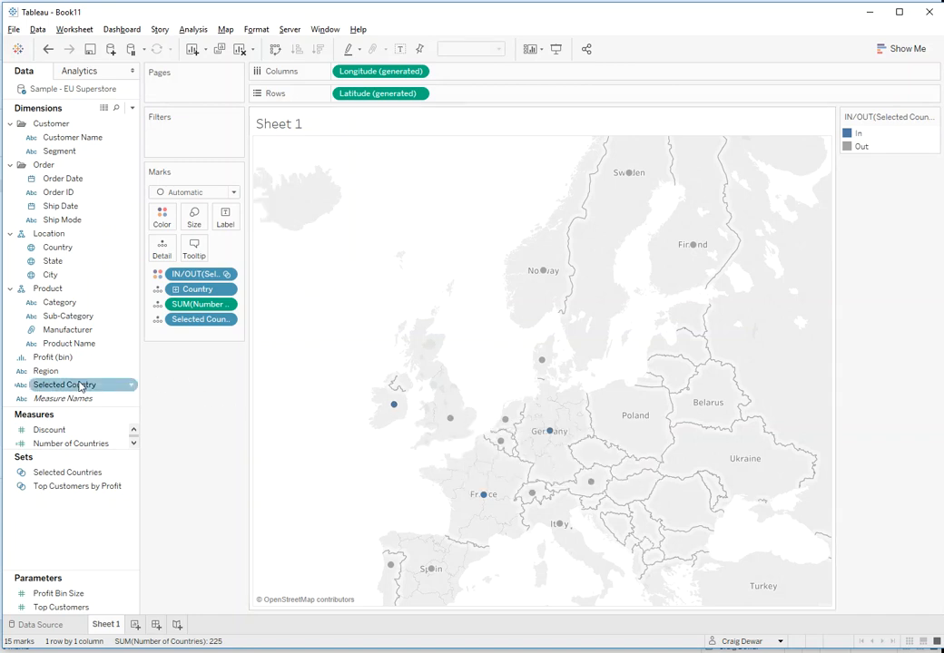
{"action": "right_click", "coordinate": [79, 385]}
{"action": "mouse_move", "coordinate": [146, 211]}
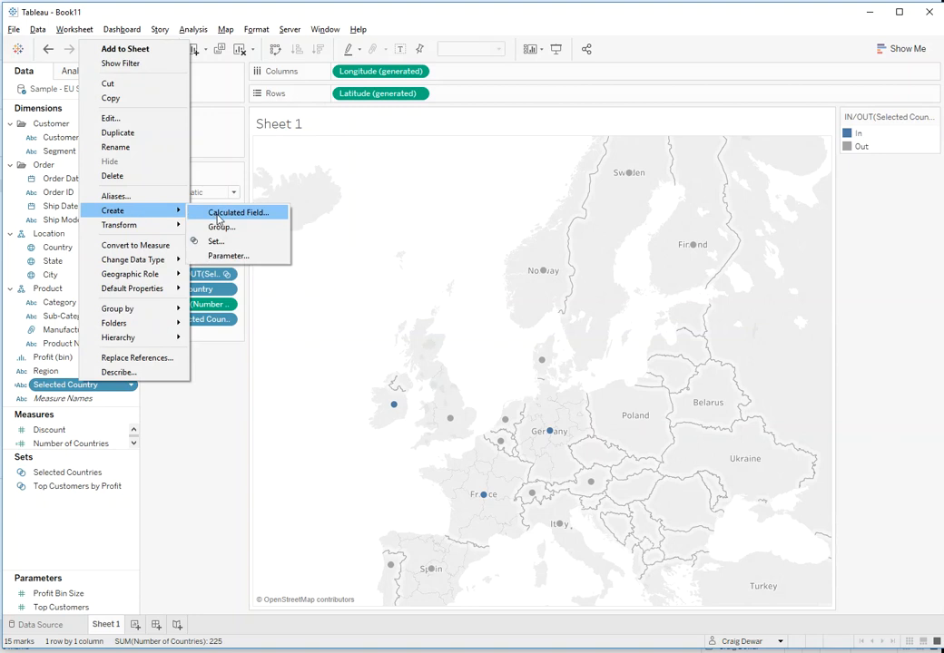
{"action": "left_click", "coordinate": [218, 216]}
{"action": "type", "text": "Number of Sele"}
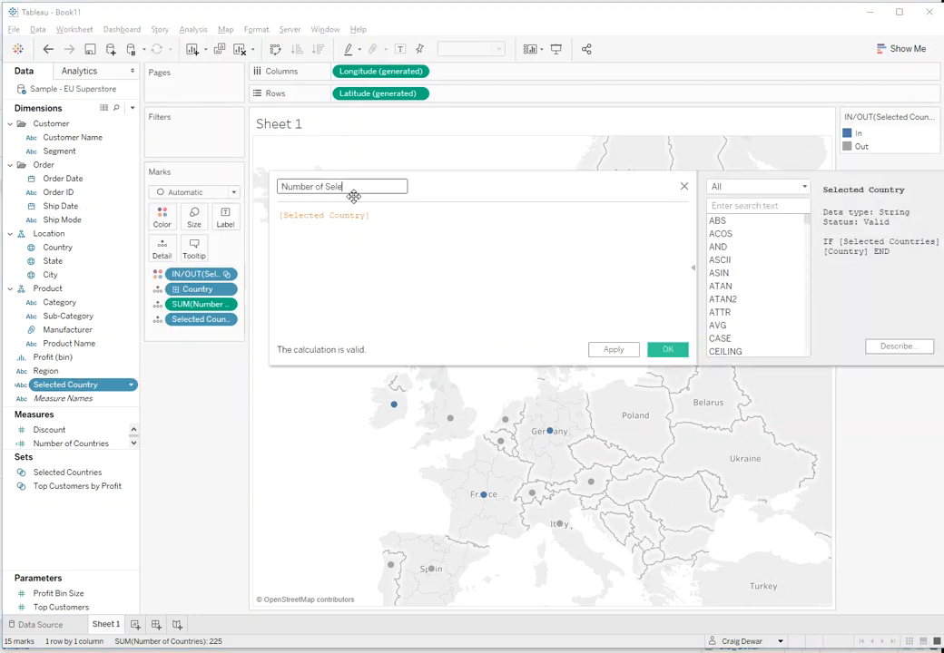
{"action": "type", "text": "cted Countries"}
Complete the formula as {countd([Selected Country])} and add Number of Selected Countries as detail to the map marks
{"action": "left_click", "coordinate": [281, 216]}
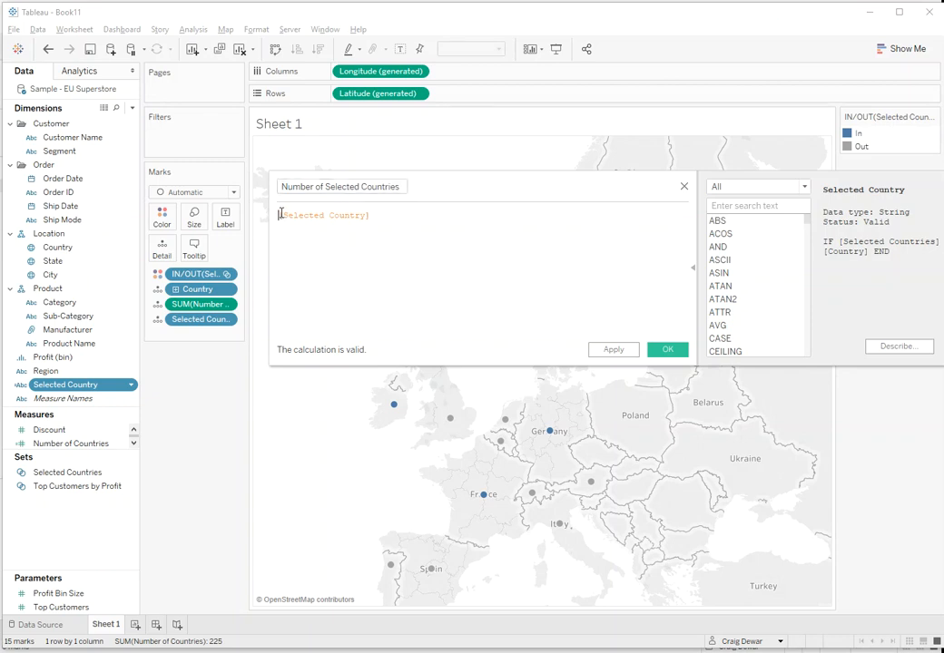
{"action": "type", "text": "{"}
{"action": "type", "text": " countd("}
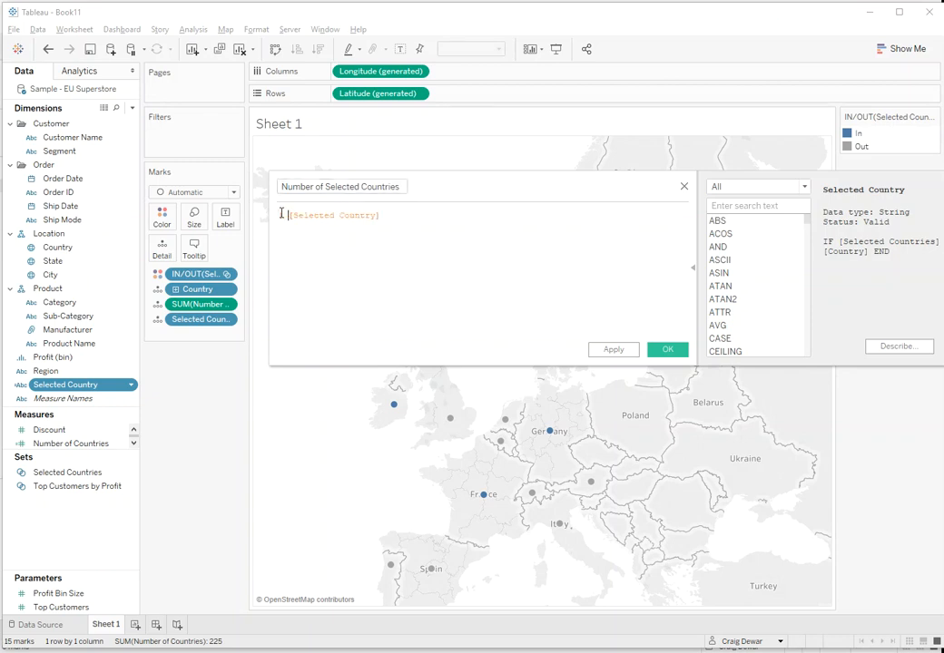
{"action": "left_click", "coordinate": [419, 216]}
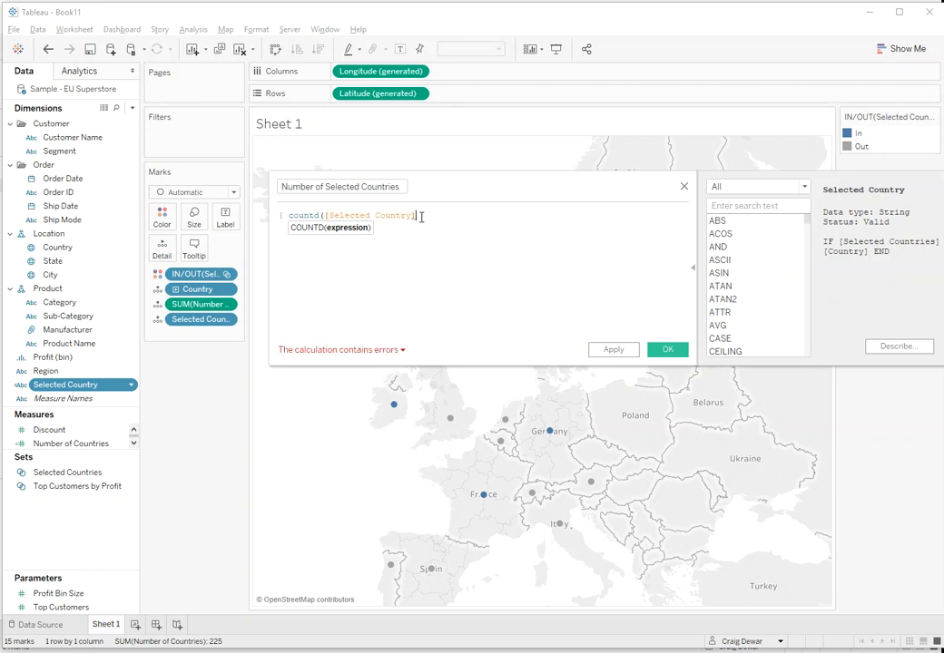
{"action": "type", "text": ")"}
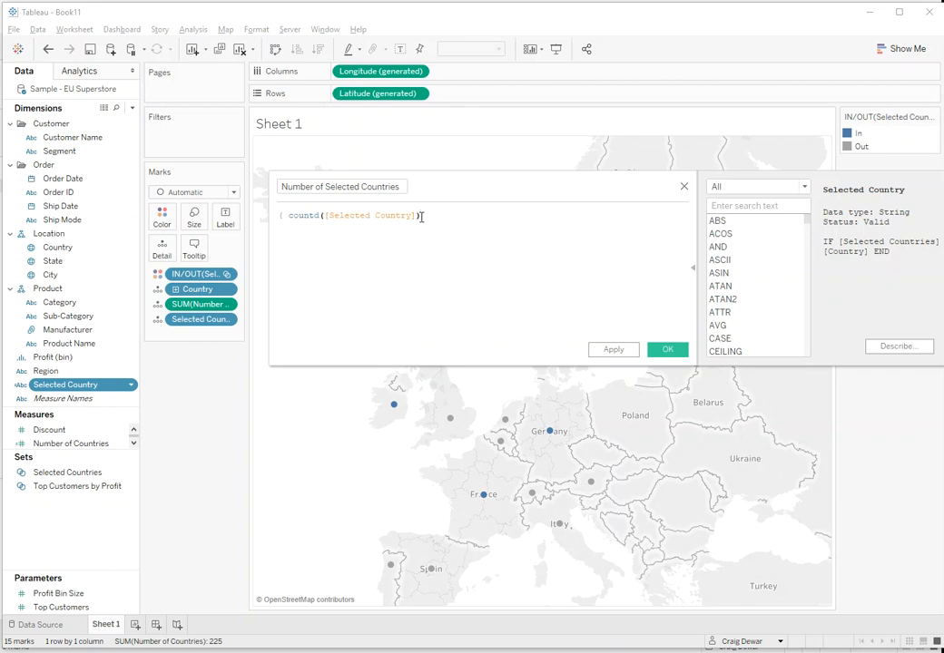
{"action": "left_click", "coordinate": [667, 349]}
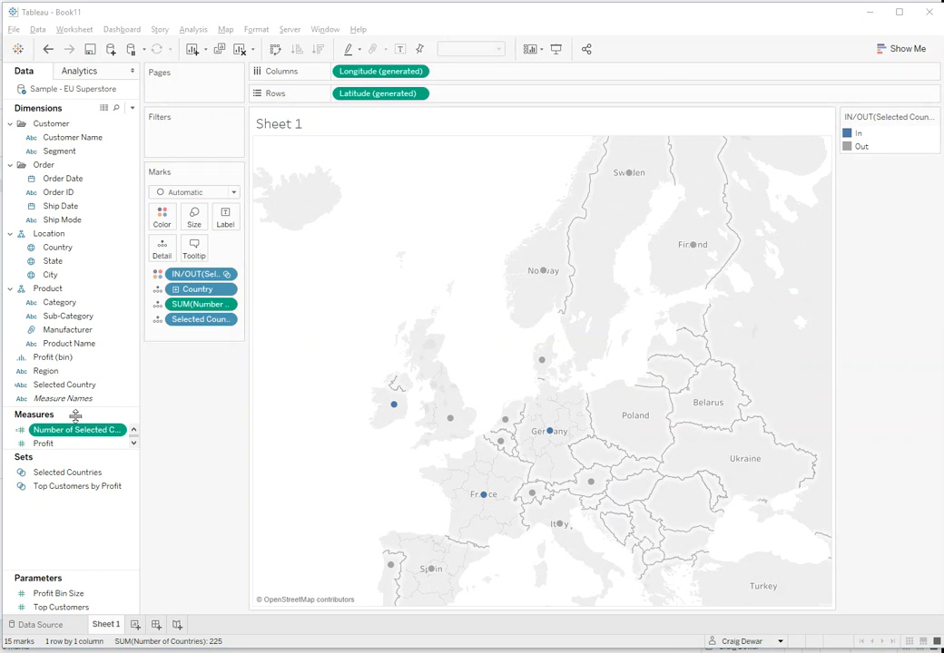
{"action": "left_click_drag", "start_coordinate": [61, 436], "coordinate": [164, 249]}
{"action": "mouse_move", "coordinate": [449, 421]}
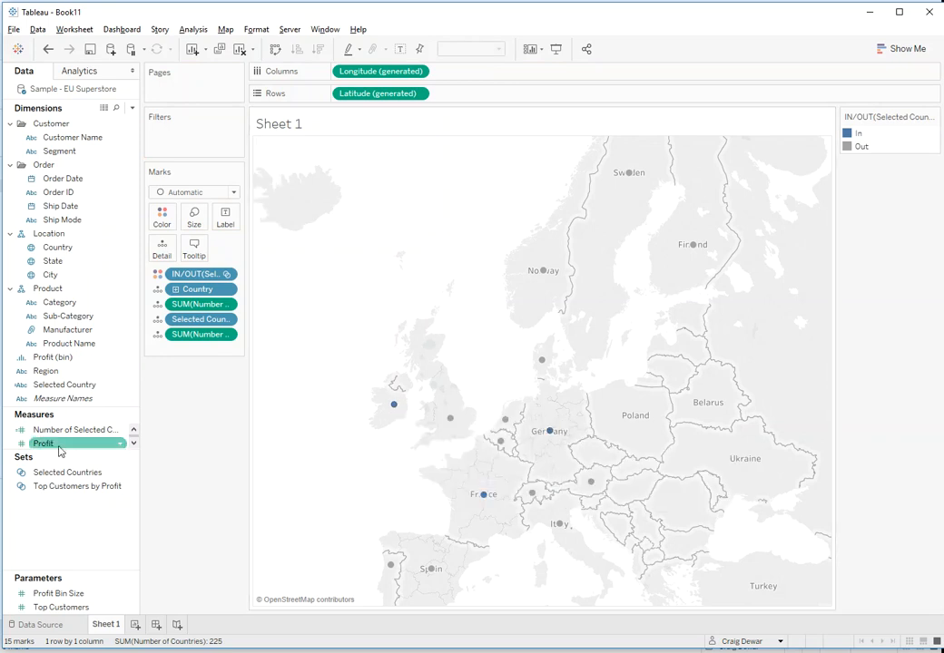
Enlarge the measures list and start a new calculated field named Show States
{"action": "left_click_drag", "start_coordinate": [59, 450], "coordinate": [68, 529]}
{"action": "left_click_drag", "start_coordinate": [80, 415], "coordinate": [79, 316]}
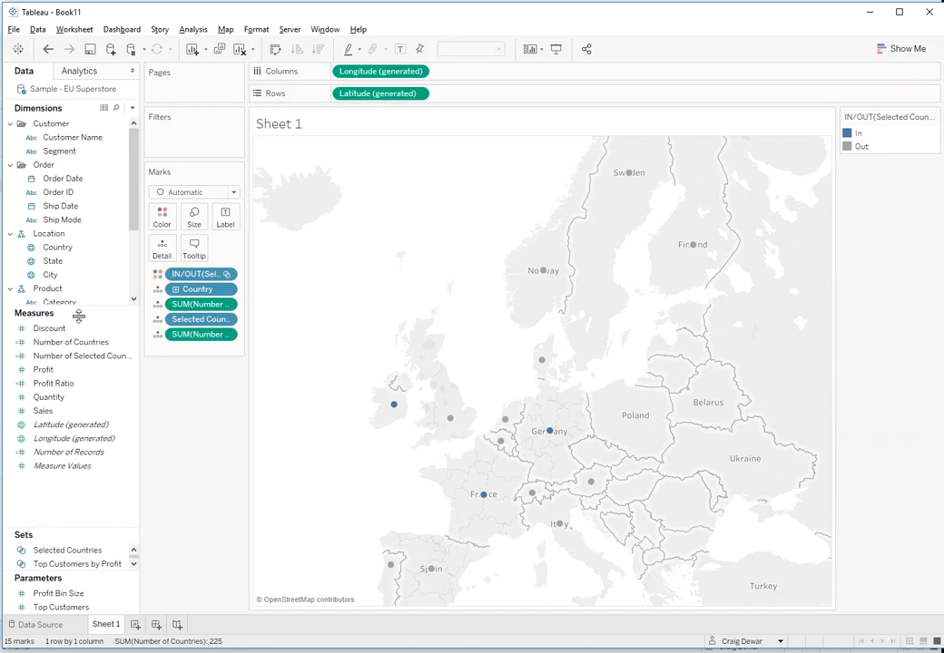
{"action": "left_click", "coordinate": [132, 108]}
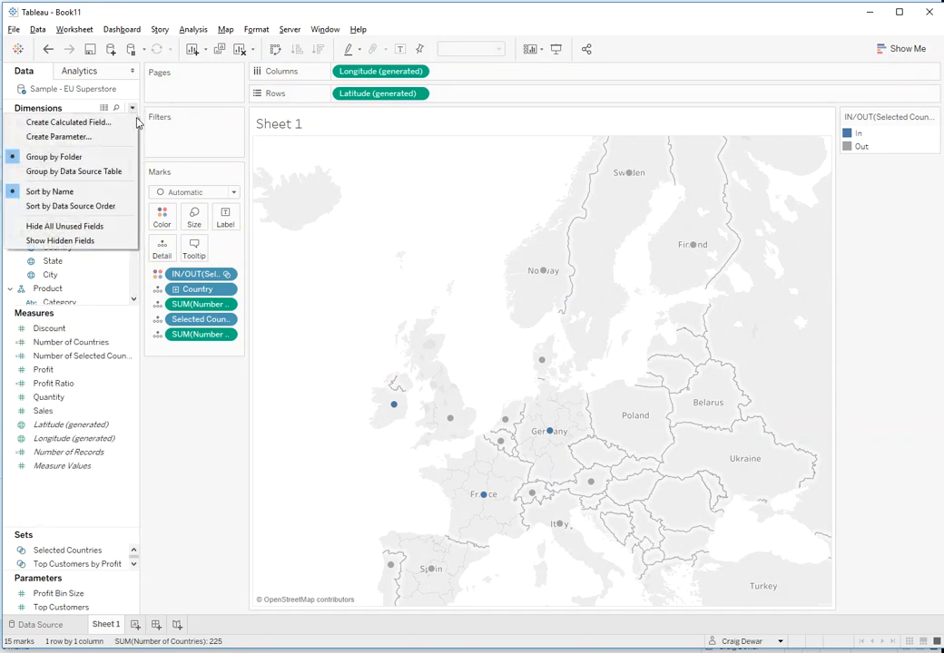
{"action": "left_click", "coordinate": [118, 125]}
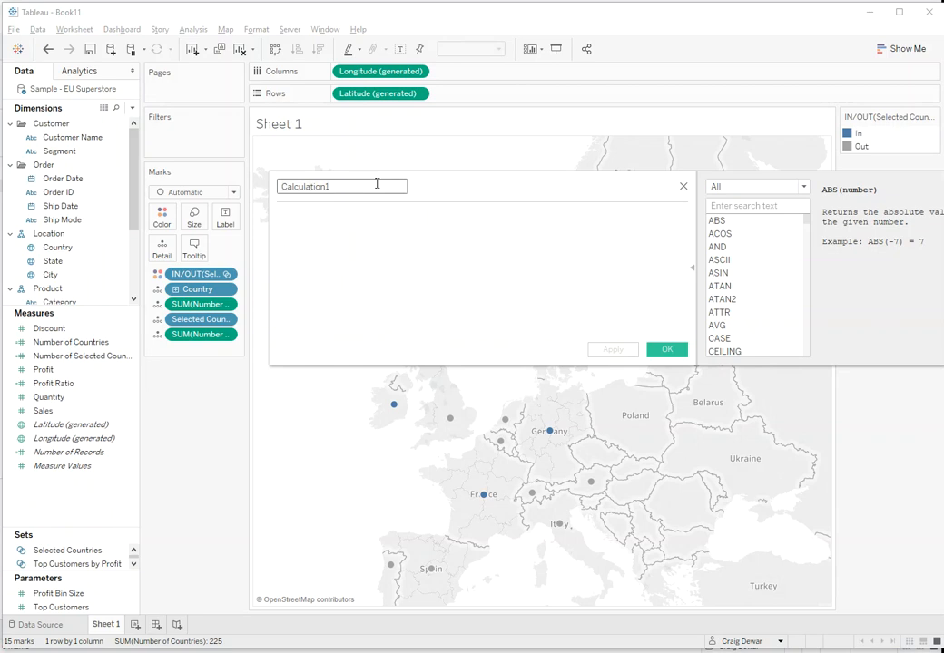
{"action": "type", "text": "Show States"}
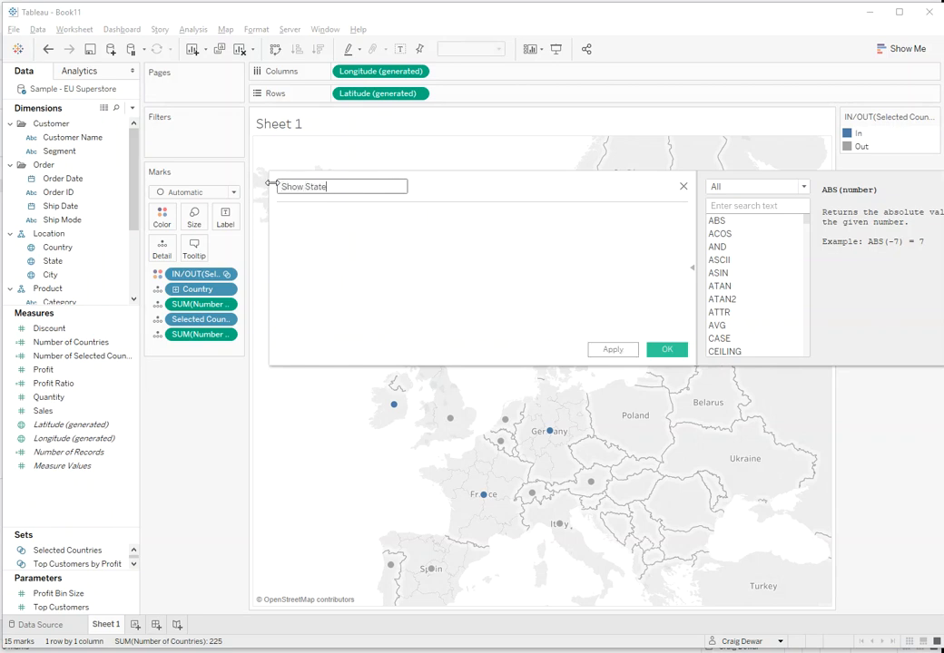
{"action": "left_click", "coordinate": [324, 222]}
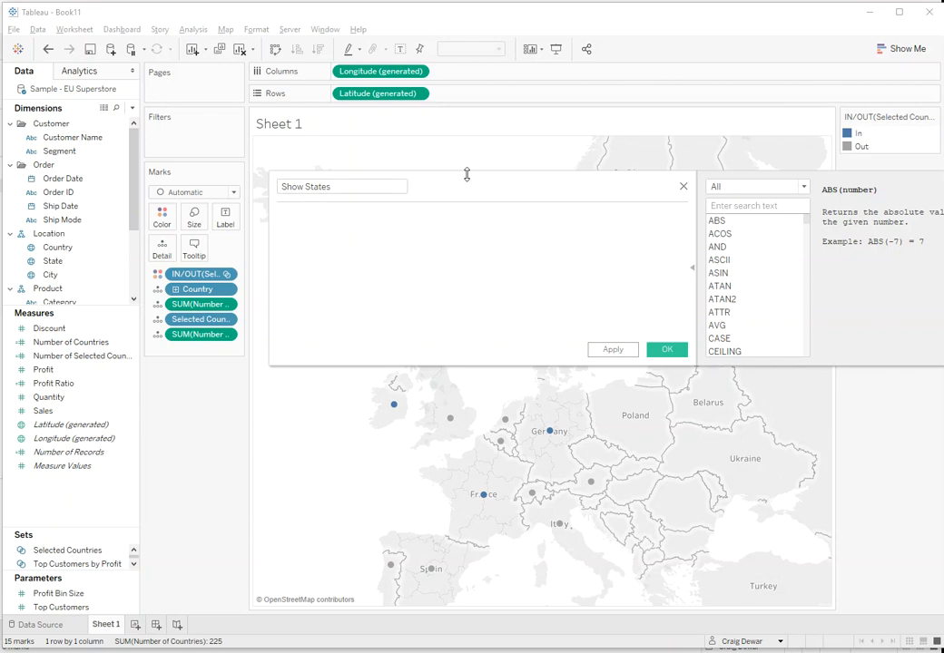
{"action": "left_click_drag", "start_coordinate": [469, 187], "coordinate": [458, 219]}
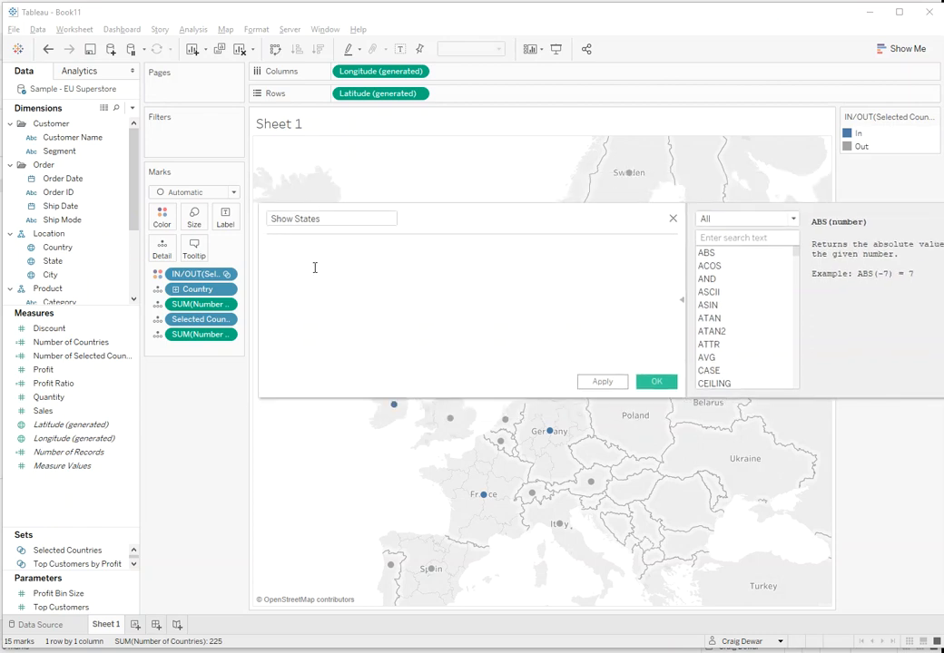
Set the Show States formula to [Number of Selected Countries] < [Number of Countries] and add the field as detail to the map marks
{"action": "left_click_drag", "start_coordinate": [46, 355], "coordinate": [386, 299]}
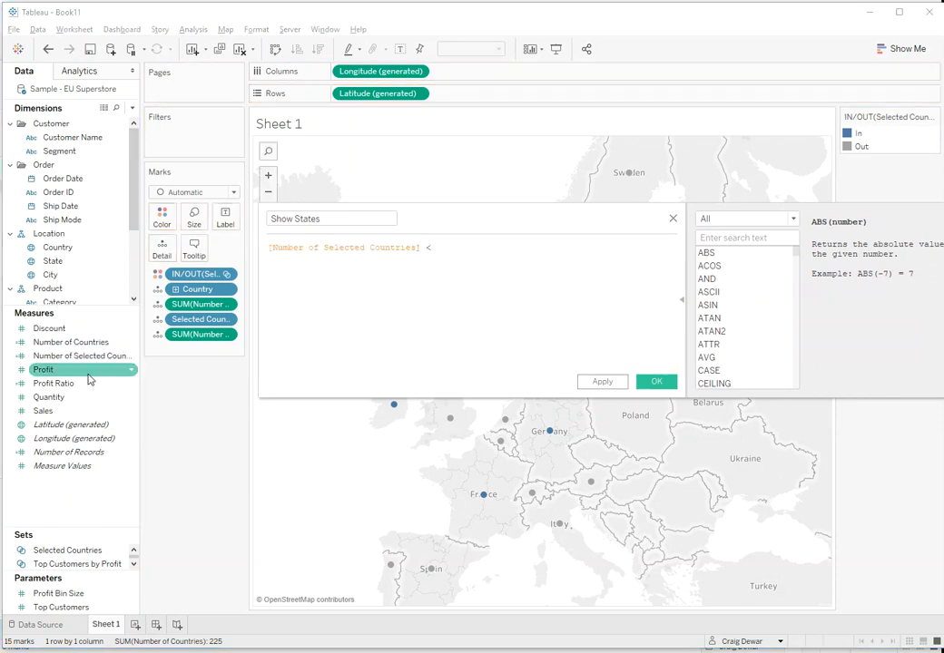
{"action": "left_click_drag", "start_coordinate": [71, 343], "coordinate": [426, 290]}
{"action": "left_click", "coordinate": [661, 386]}
{"action": "left_click_drag", "start_coordinate": [68, 292], "coordinate": [168, 254]}
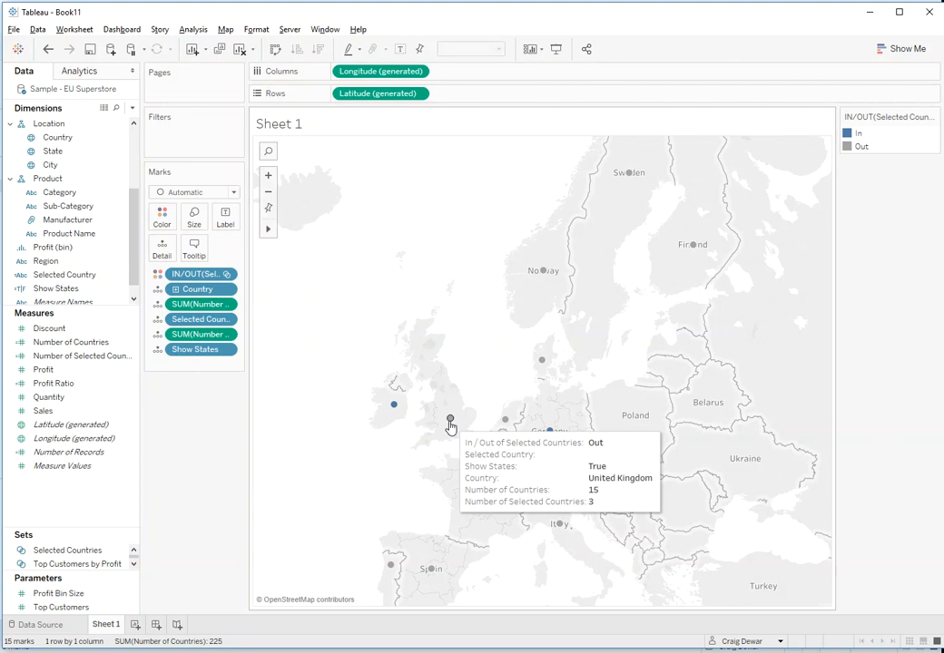
Try including every country in the Selected Countries set, and undo the change
{"action": "left_click_drag", "start_coordinate": [53, 532], "coordinate": [57, 474]}
{"action": "left_click", "coordinate": [57, 492]}
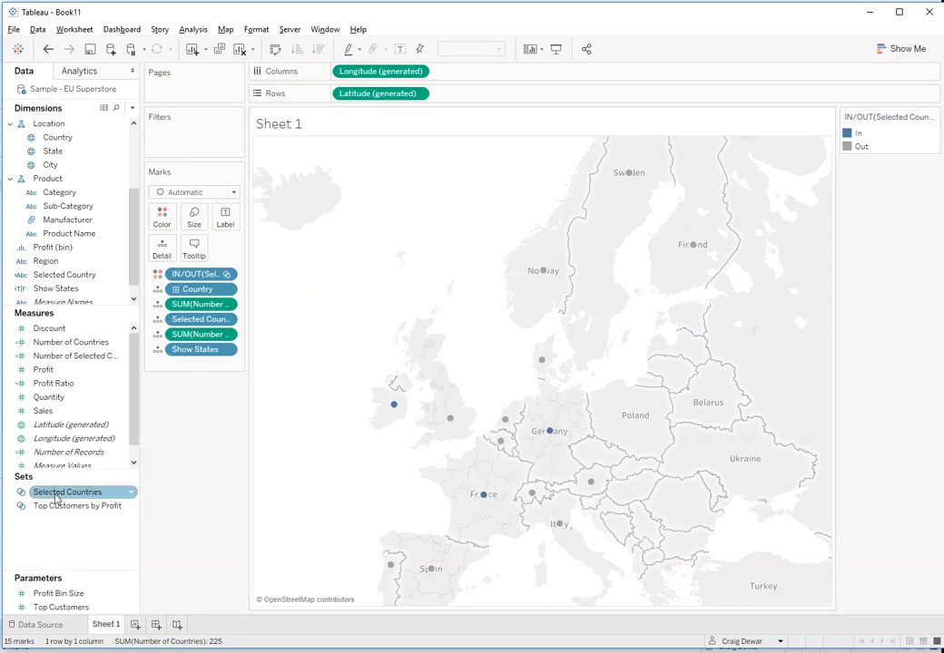
{"action": "right_click", "coordinate": [64, 490]}
{"action": "left_click", "coordinate": [103, 330]}
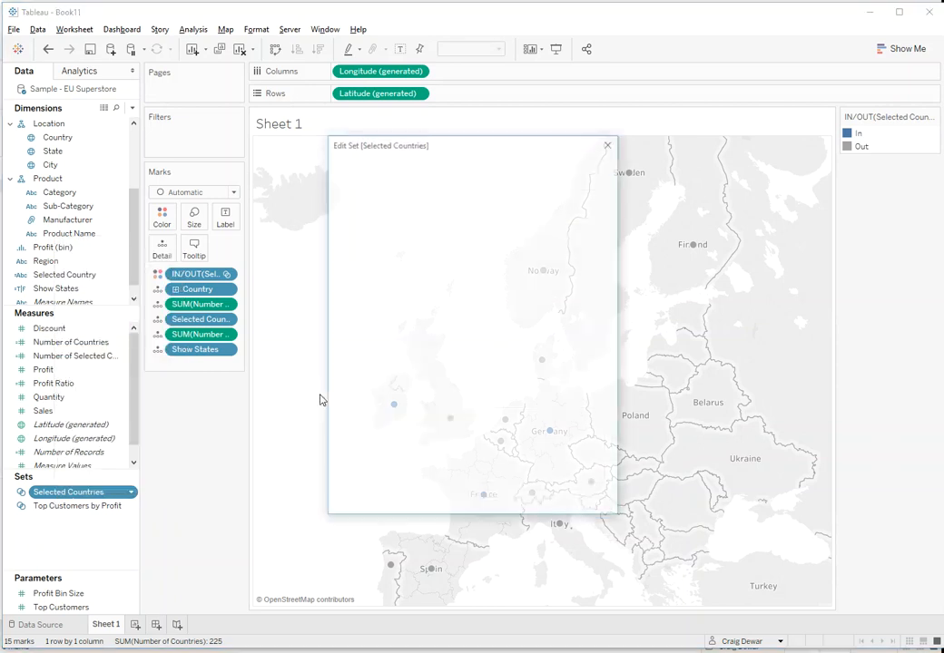
{"action": "left_click", "coordinate": [362, 385]}
{"action": "left_click", "coordinate": [481, 503]}
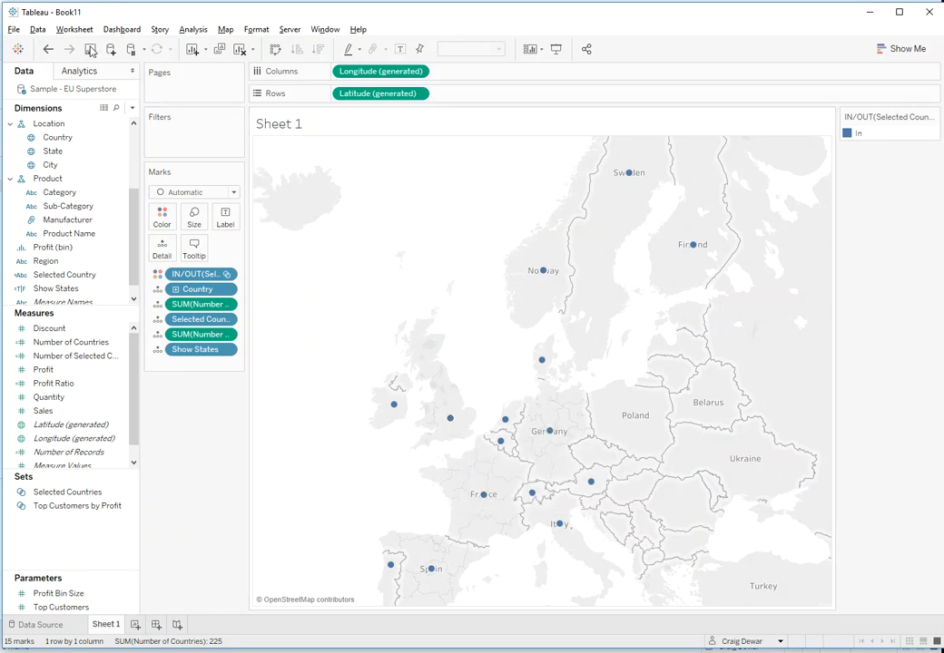
{"action": "left_click", "coordinate": [48, 50]}
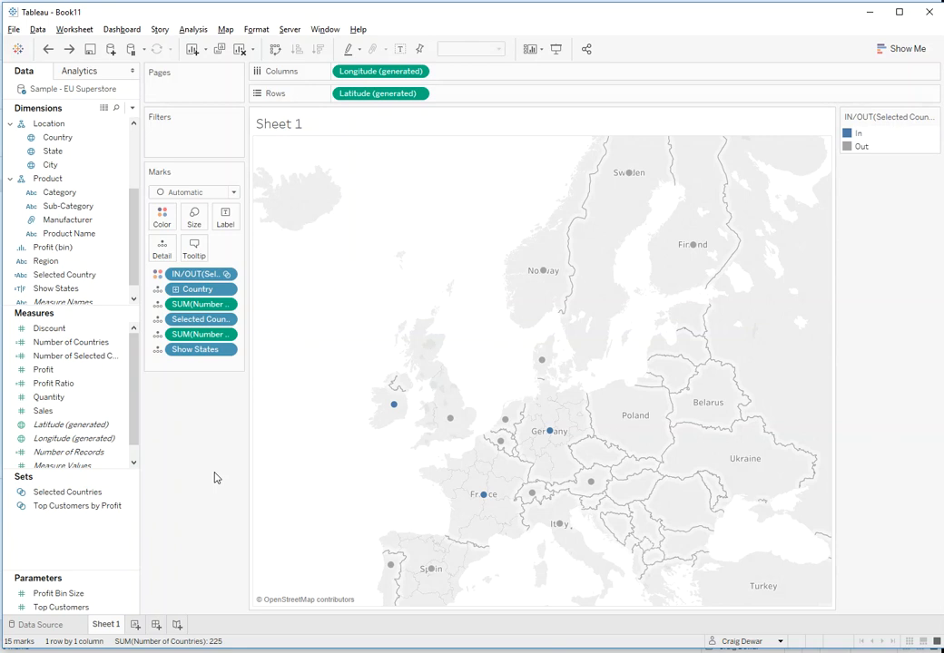
Enlarge the dimensions list and start a new calculated field named Conditional State
{"action": "left_click_drag", "start_coordinate": [106, 310], "coordinate": [112, 386]}
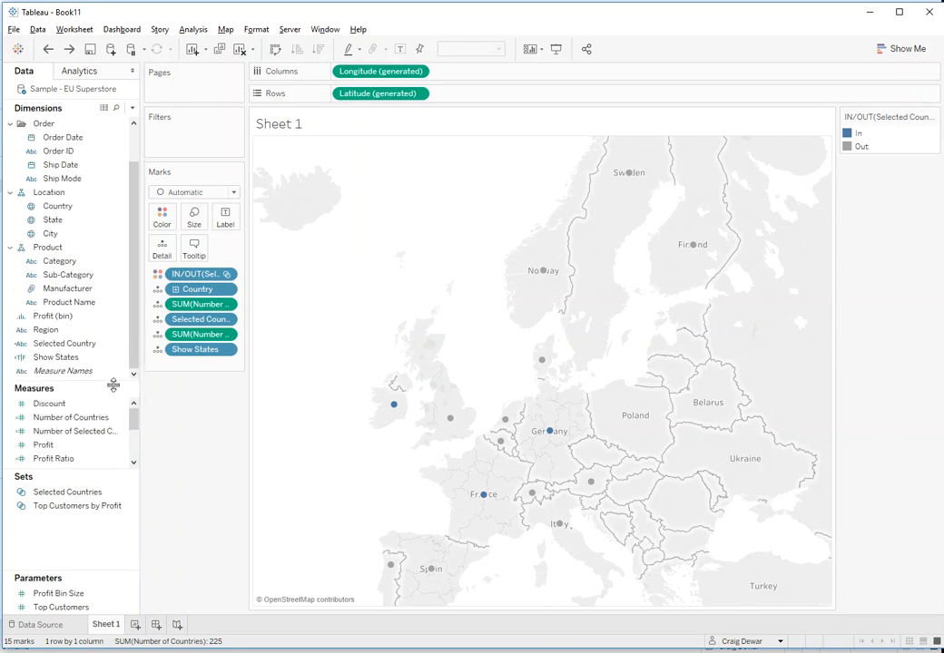
{"action": "left_click", "coordinate": [133, 107]}
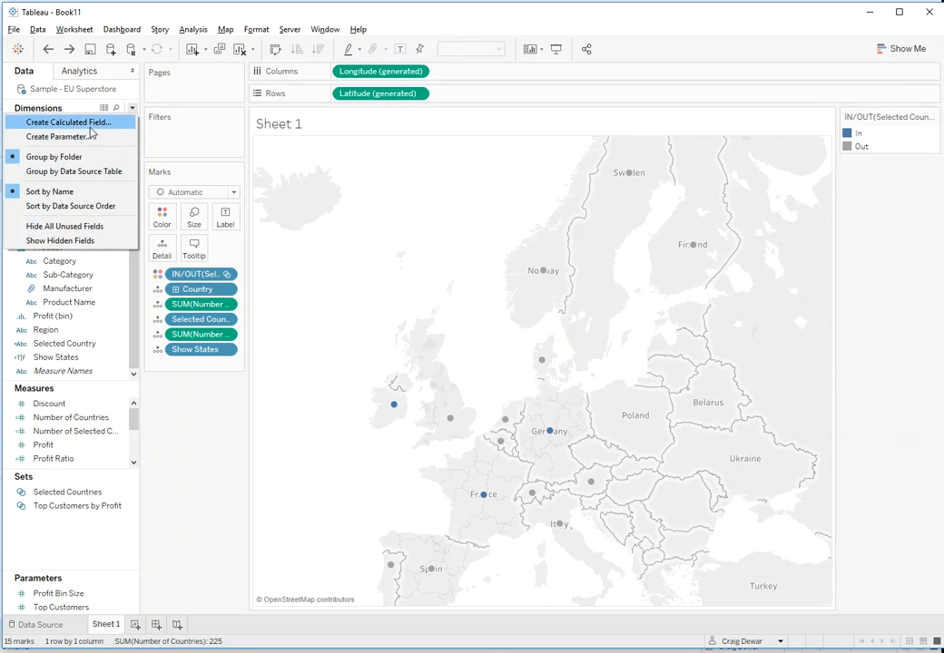
{"action": "left_click", "coordinate": [89, 125]}
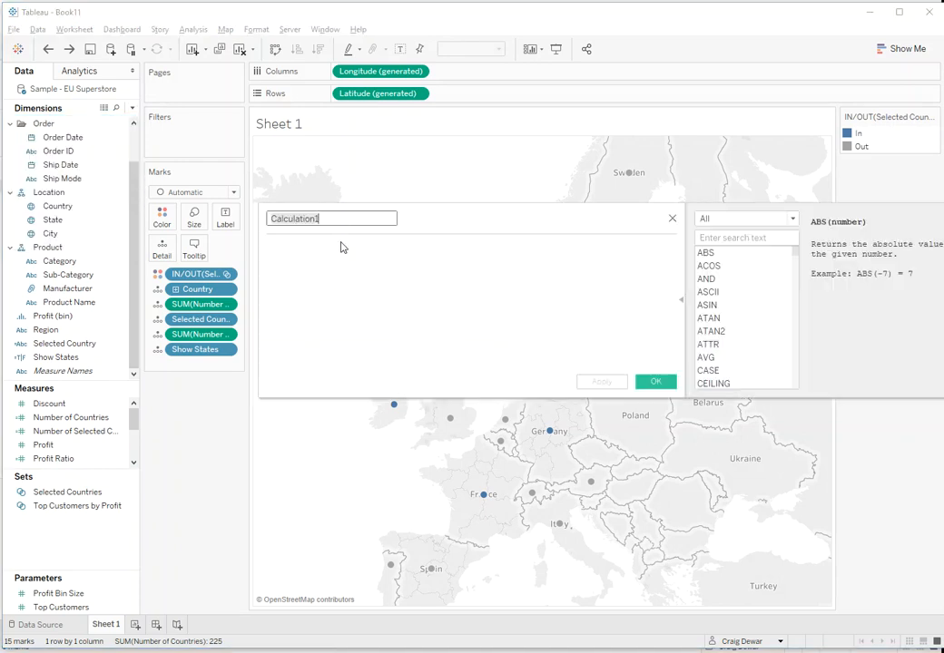
{"action": "type", "text": "C"}
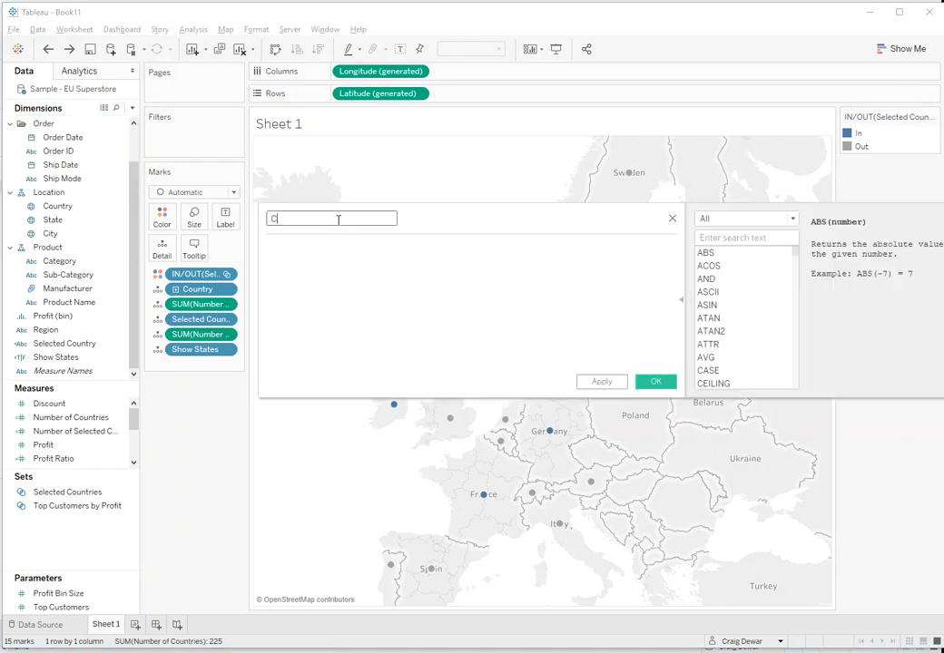
{"action": "type", "text": "onditional State"}
Complete the Conditional State formula as IF [Show States] THEN [State] END and add the field as detail to the map marks
{"action": "left_click", "coordinate": [320, 251]}
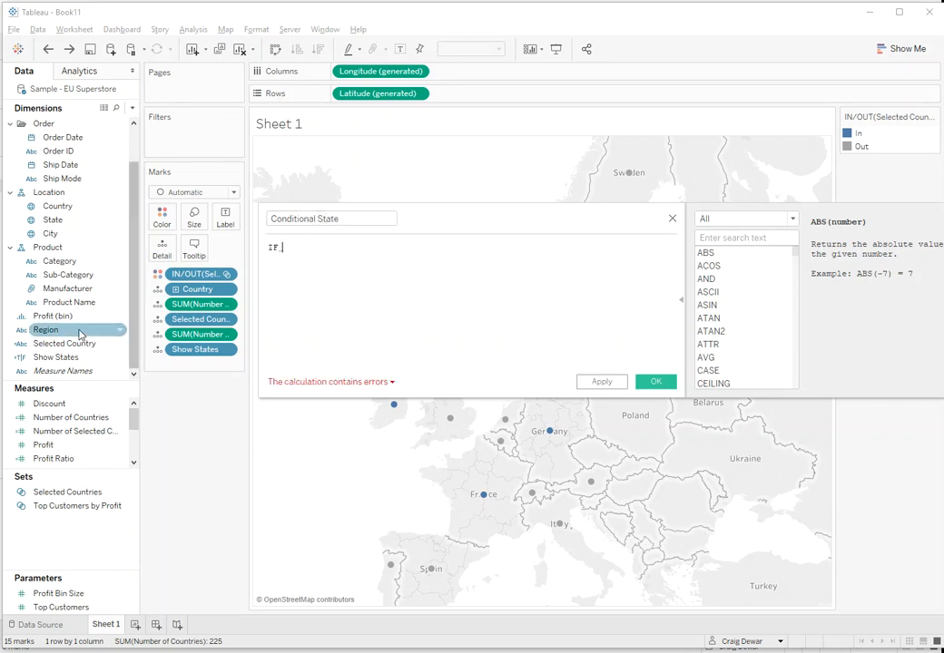
{"action": "left_click_drag", "start_coordinate": [65, 358], "coordinate": [337, 282]}
{"action": "type", "text": "THEN state"}
{"action": "key", "text": "Return"}
{"action": "type", "text": "END"}
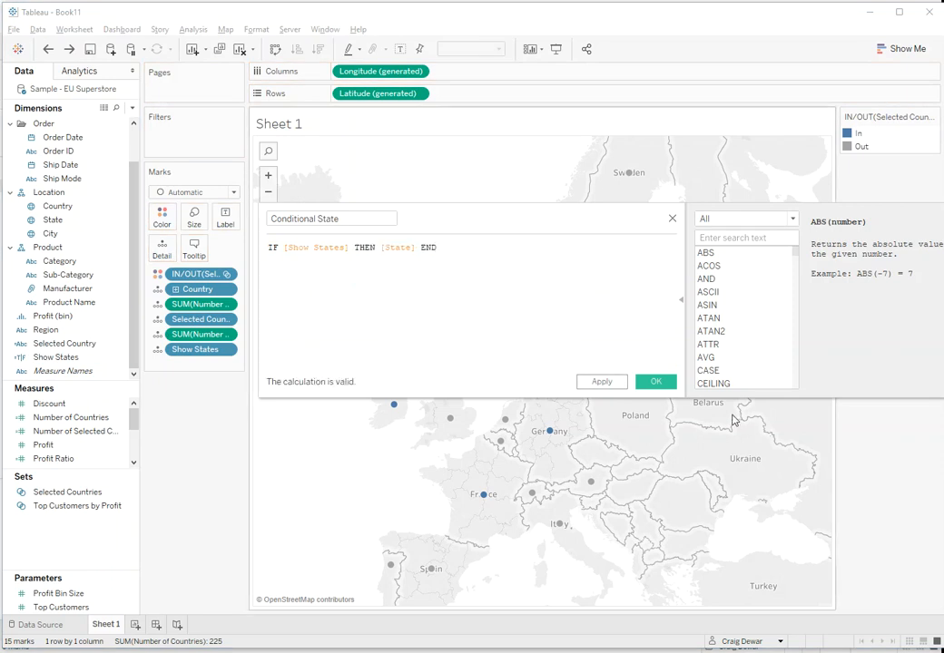
{"action": "left_click", "coordinate": [657, 382]}
{"action": "left_click_drag", "start_coordinate": [56, 198], "coordinate": [164, 252]}
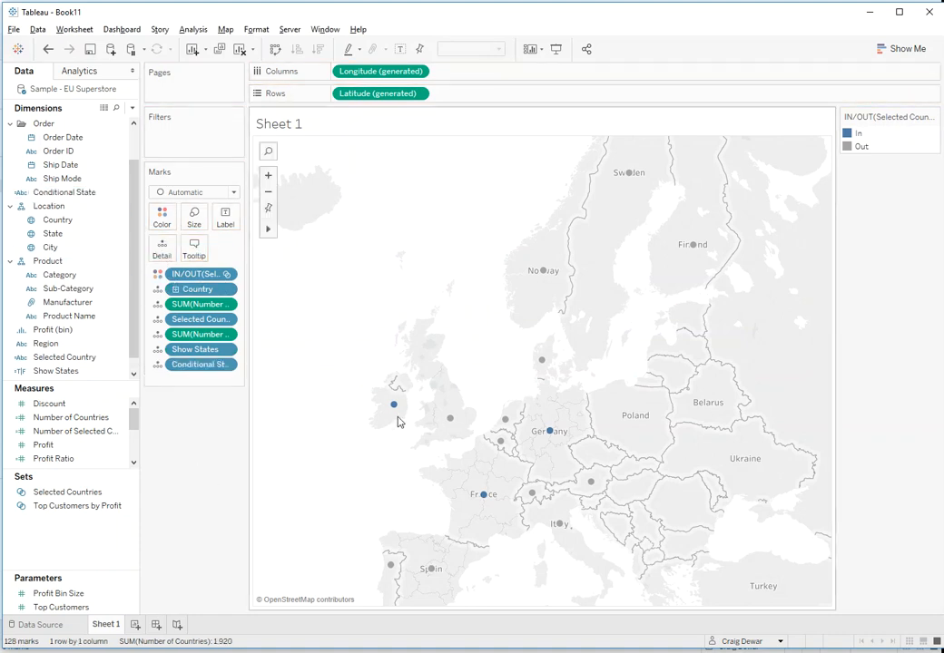
{"action": "mouse_move", "coordinate": [394, 408]}
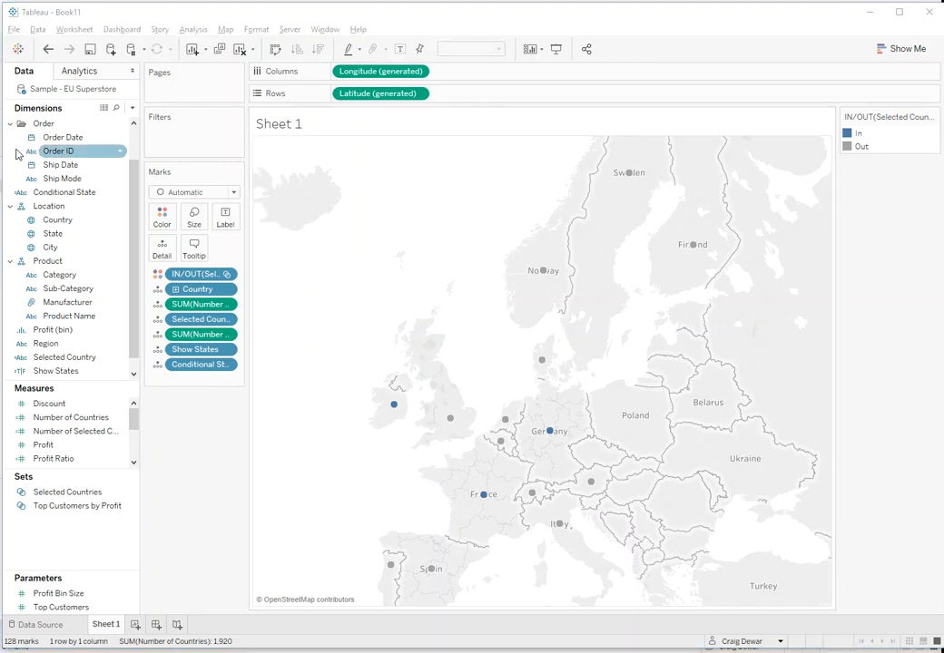
Create a set from Conditional State named Selected Conditional States that contains only England
{"action": "right_click", "coordinate": [61, 194]}
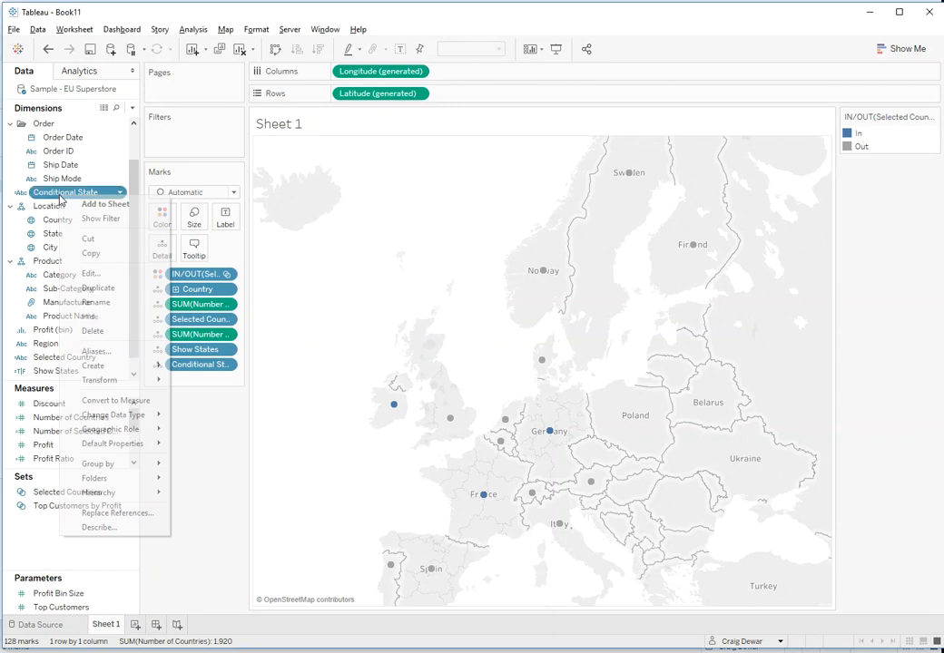
{"action": "mouse_move", "coordinate": [156, 367]}
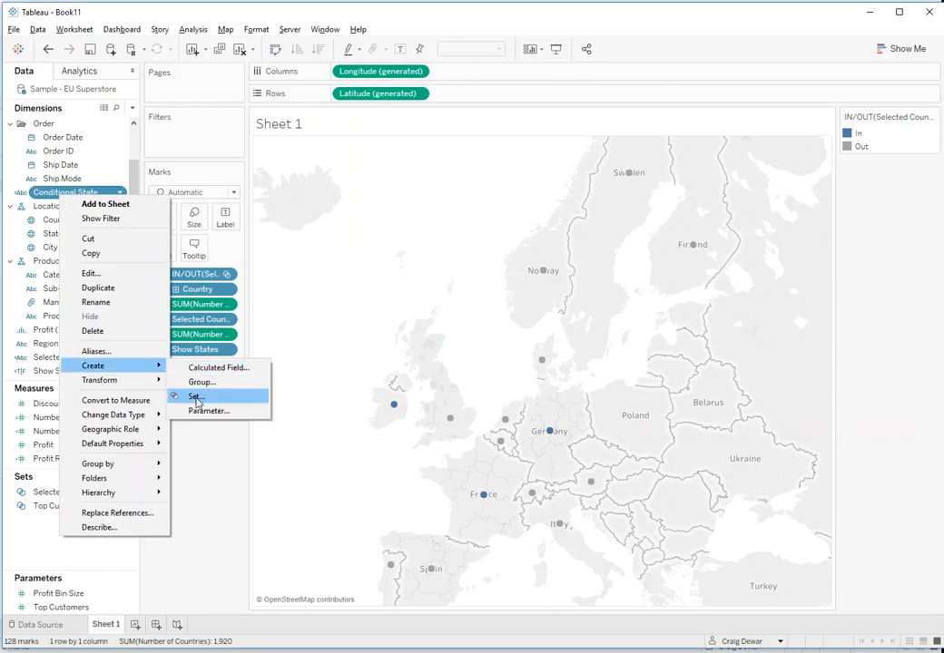
{"action": "left_click", "coordinate": [196, 396]}
{"action": "left_click_drag", "start_coordinate": [378, 167], "coordinate": [344, 171]}
{"action": "type", "text": "Selected Conditional States"}
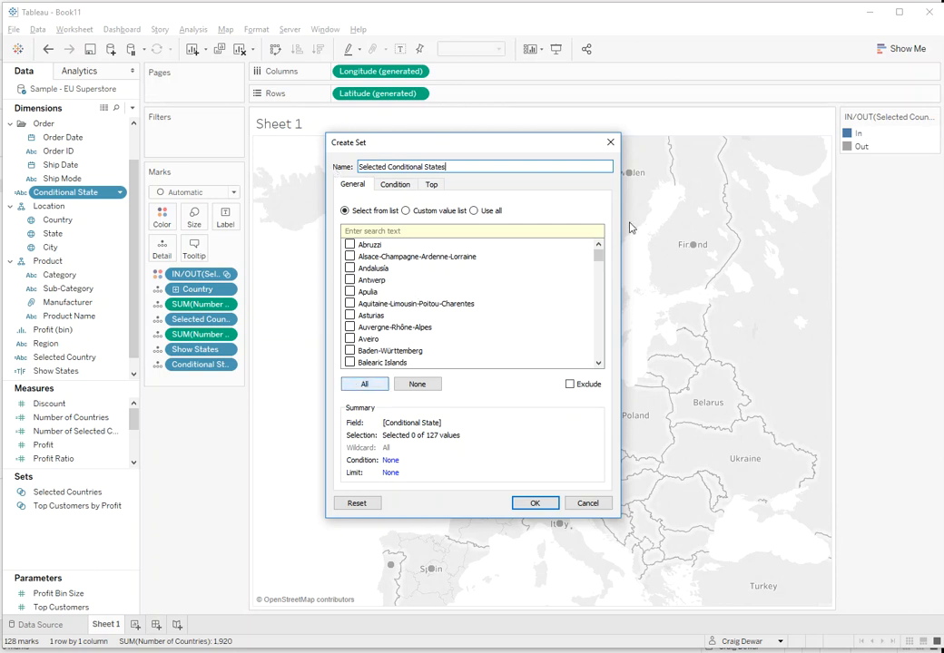
{"action": "type", "text": "eng"}
{"action": "left_click", "coordinate": [350, 245]}
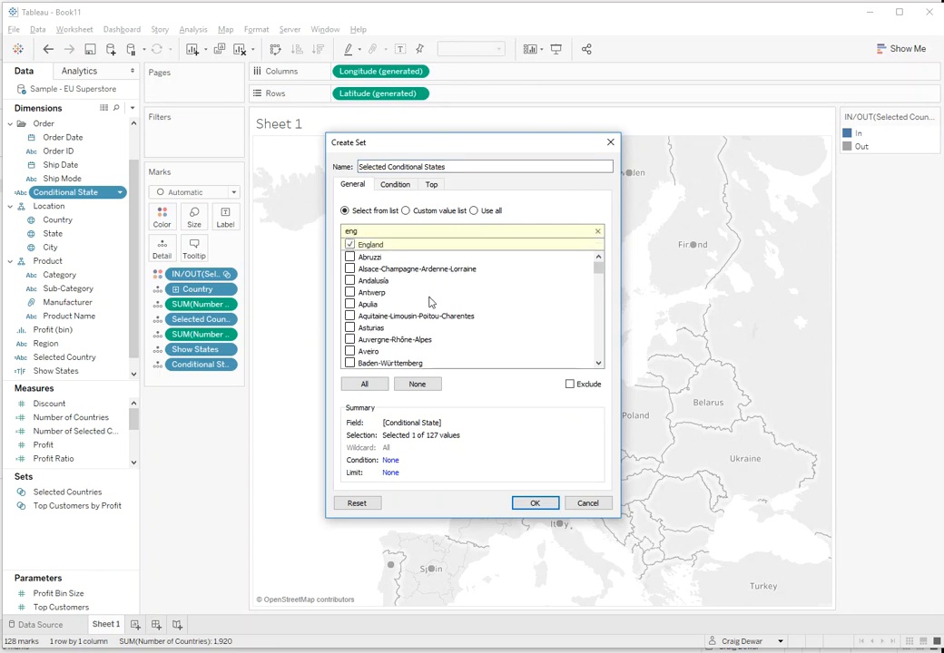
{"action": "left_click", "coordinate": [534, 503]}
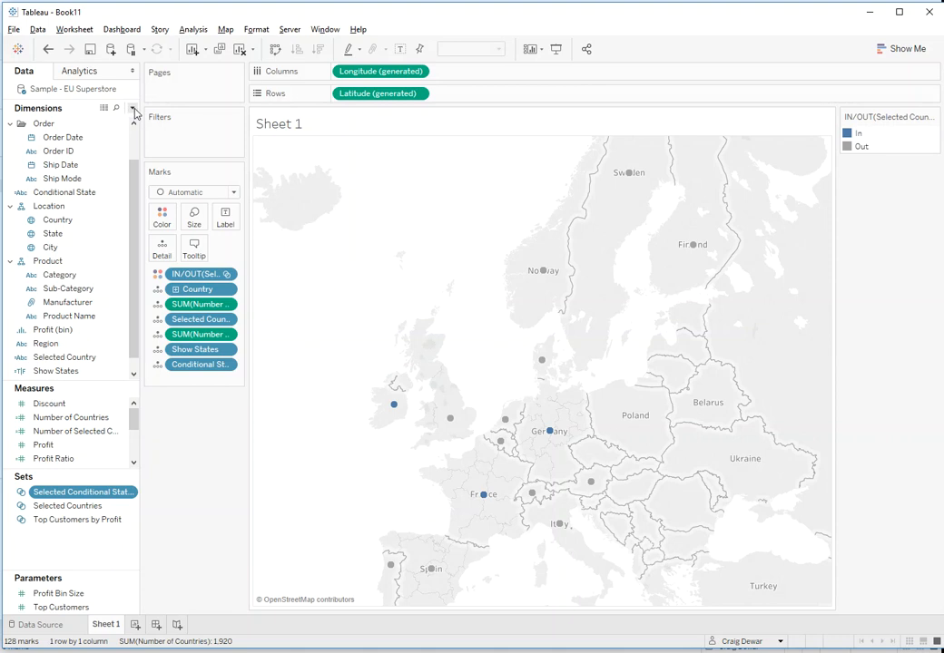
Start a new calculated field named Show City
{"action": "left_click", "coordinate": [133, 108]}
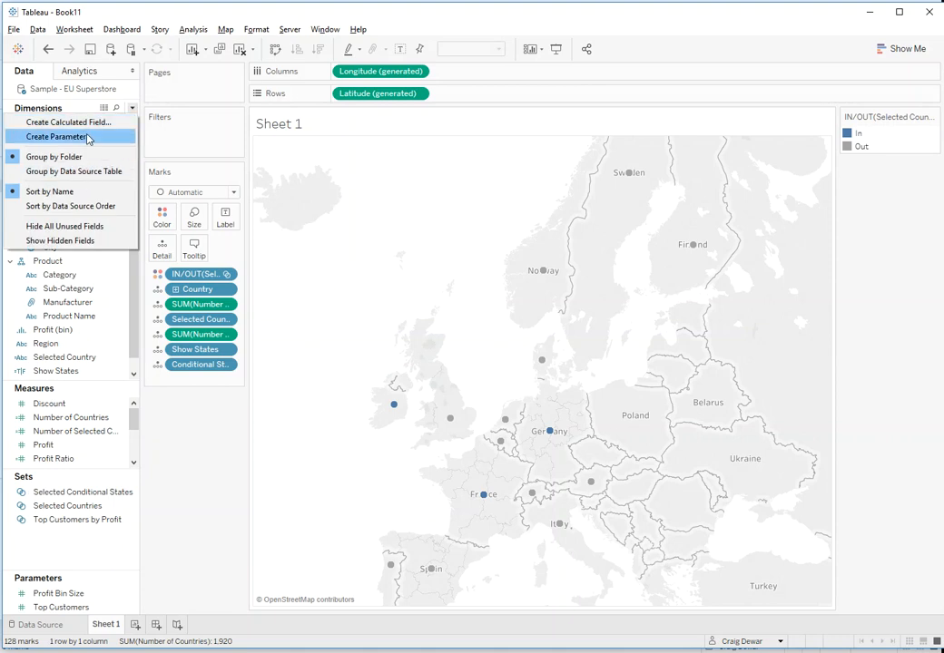
{"action": "left_click", "coordinate": [68, 122]}
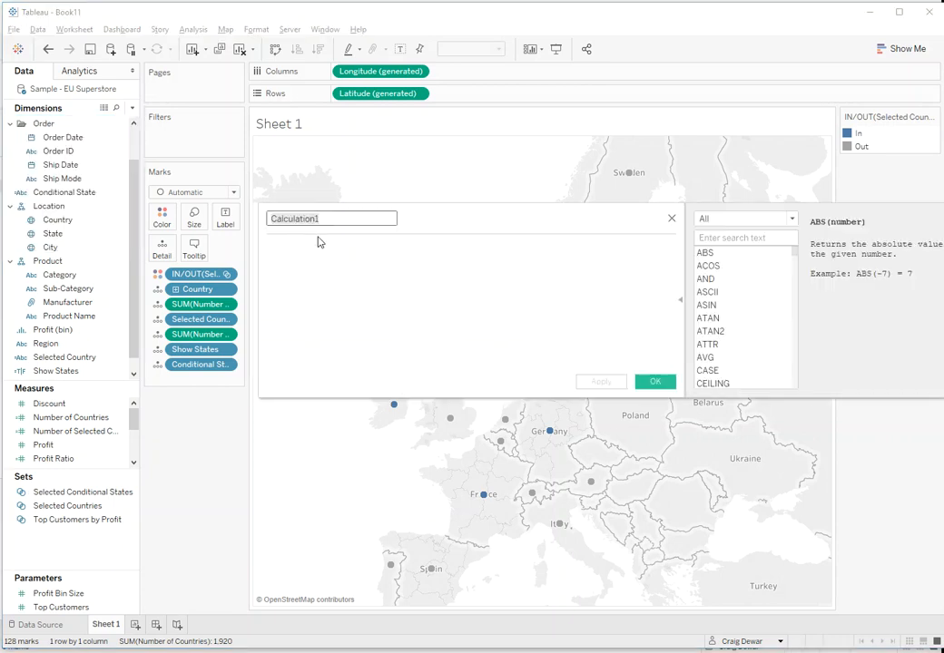
{"action": "type", "text": "hShow Citty"}
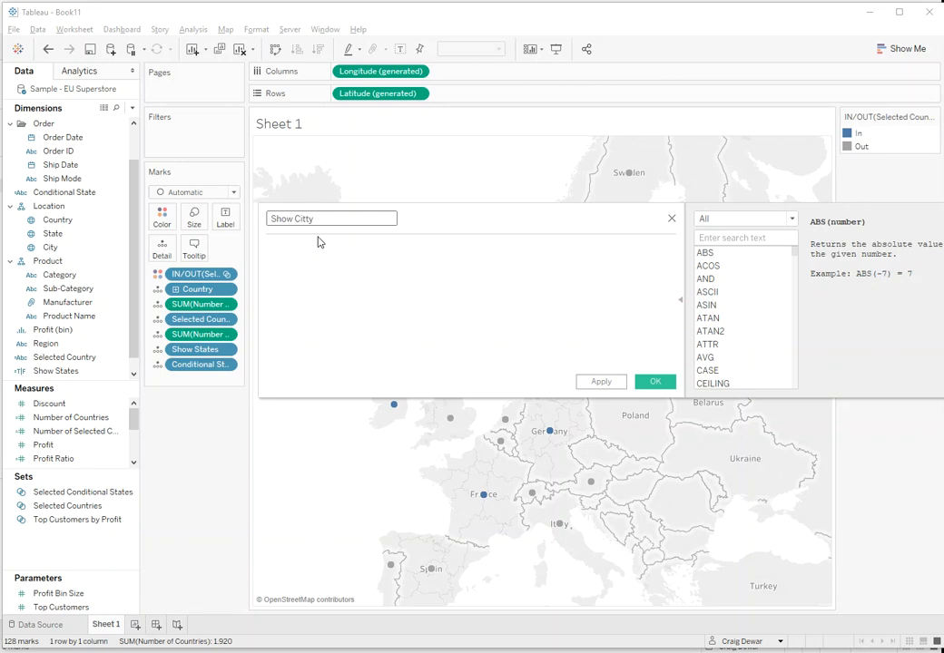
{"action": "key", "text": "BackSpace"}
{"action": "key", "text": "BackSpace"}
{"action": "type", "text": "y"}
Enter {max([Selected Conditional States])} as the first condition of the Show City formula
{"action": "left_click", "coordinate": [287, 248]}
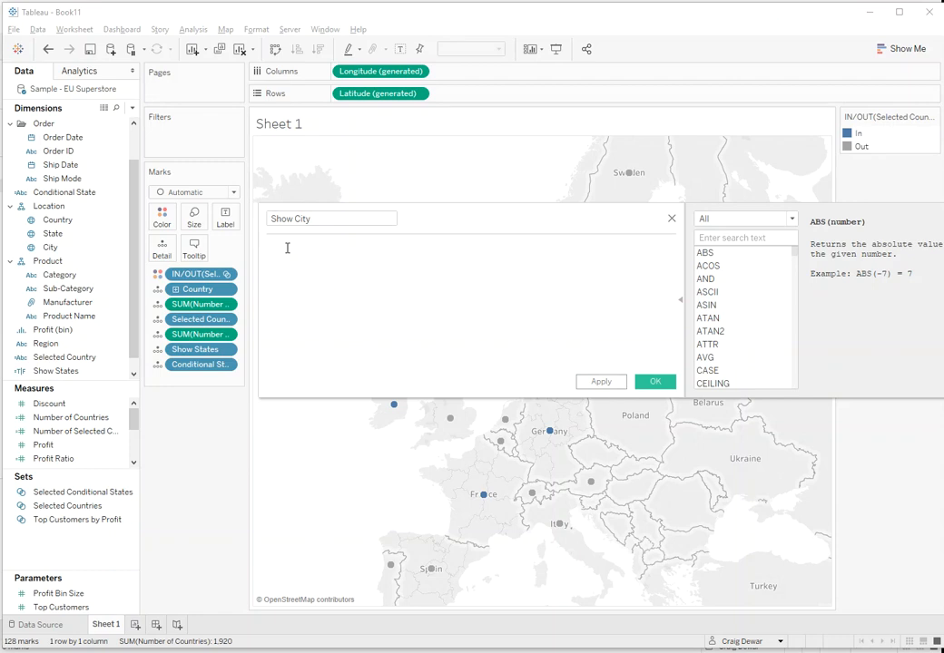
{"action": "type", "text": "max"}
{"action": "key", "text": "BackSpace"}
{"action": "key", "text": "BackSpace"}
{"action": "key", "text": "BackSpace"}
{"action": "type", "text": "[max("}
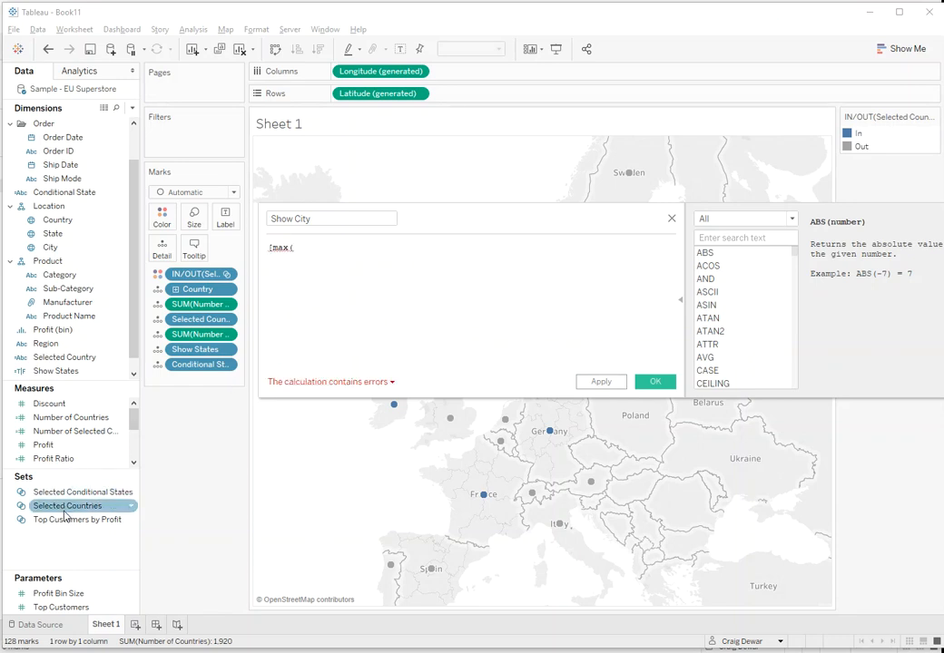
{"action": "left_click_drag", "start_coordinate": [65, 495], "coordinate": [352, 306]}
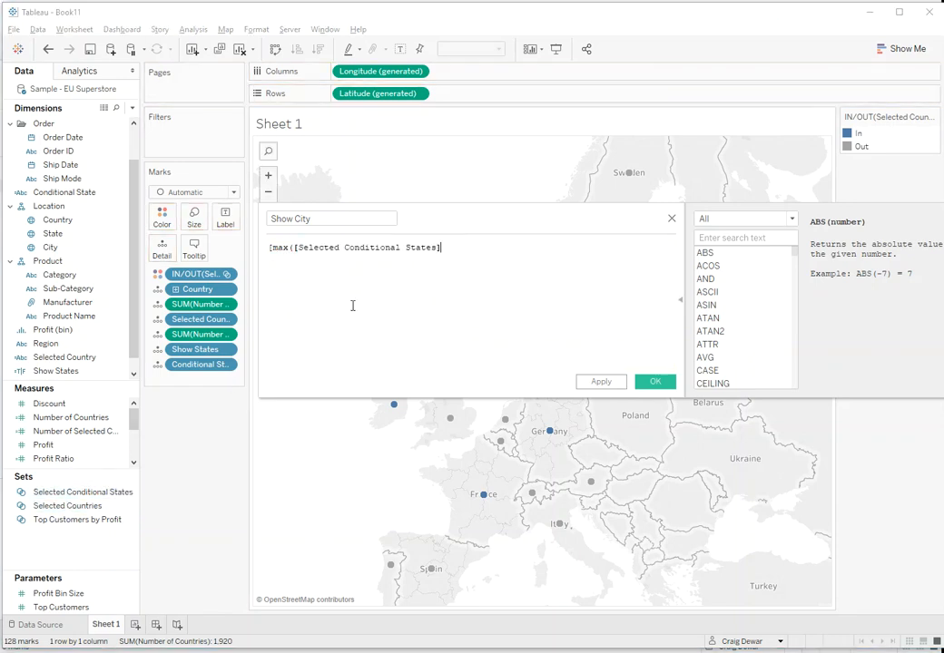
{"action": "type", "text": ")"}
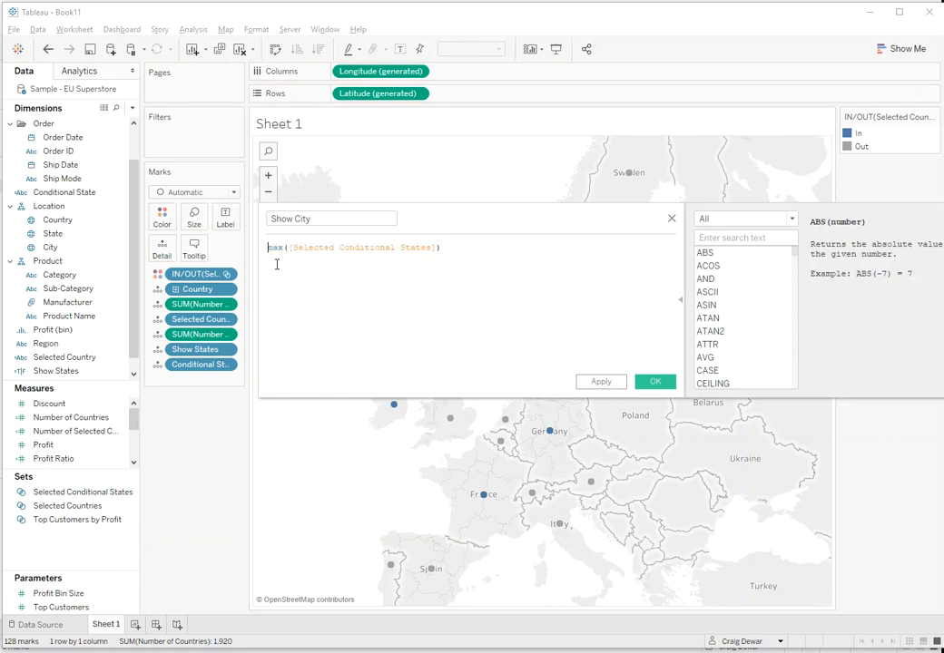
{"action": "key", "text": "BackSpace"}
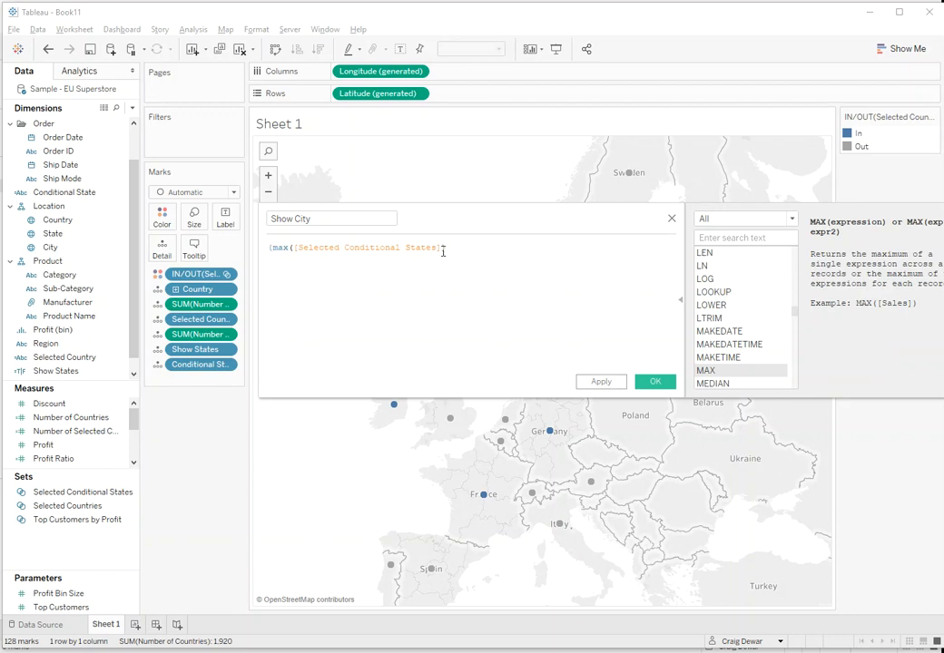
{"action": "left_click", "coordinate": [461, 250]}
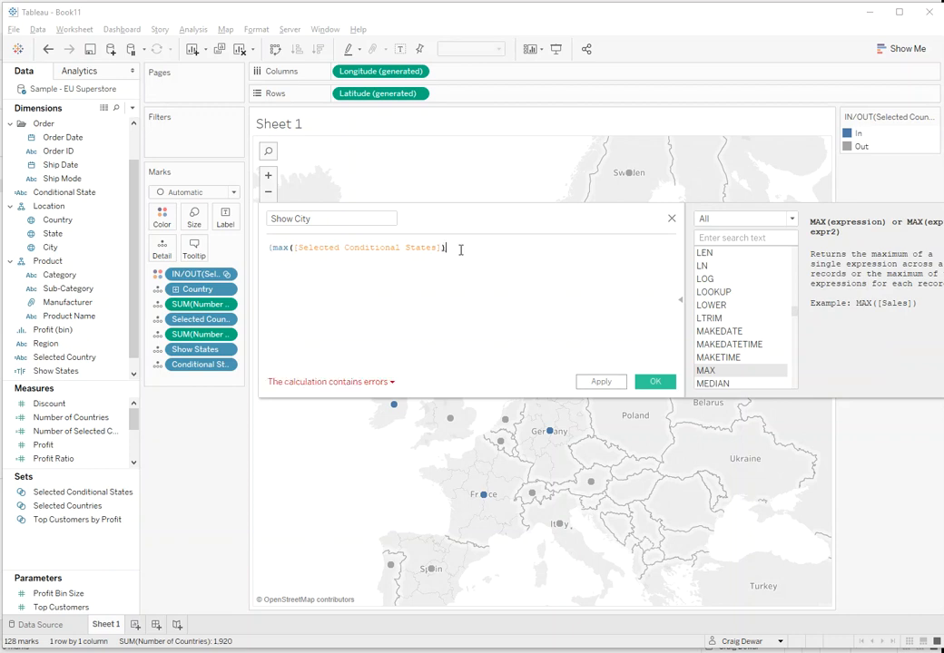
{"action": "type", "text": "}"}
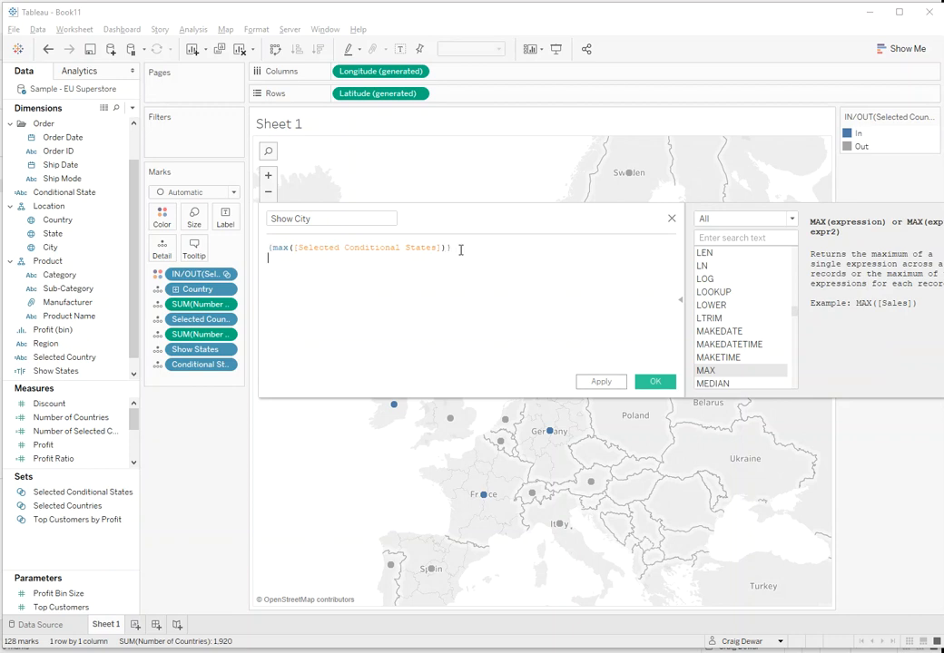
Add the condition AND {countd([Selected Conditional States])} > 1 to the Show City formula and save the field
{"action": "key", "text": "Return"}
{"action": "type", "text": "AND"}
{"action": "key", "text": "Return"}
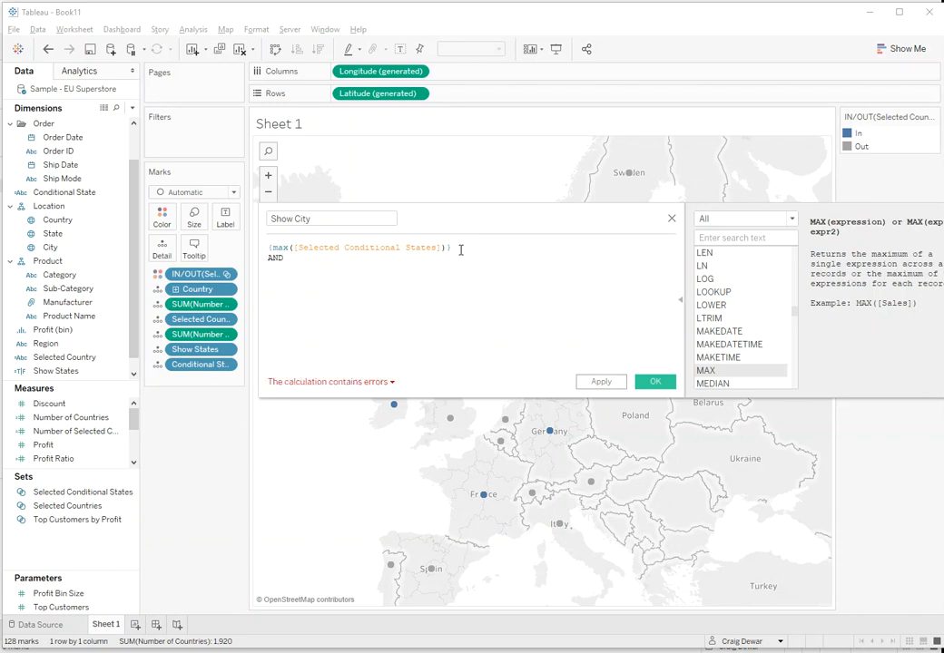
{"action": "type", "text": "[countd"}
{"action": "left_click", "coordinate": [271, 269]}
{"action": "key", "text": "Delete"}
{"action": "type", "text": "{"}
{"action": "left_click", "coordinate": [315, 269]}
{"action": "left_click_drag", "start_coordinate": [82, 491], "coordinate": [398, 296]}
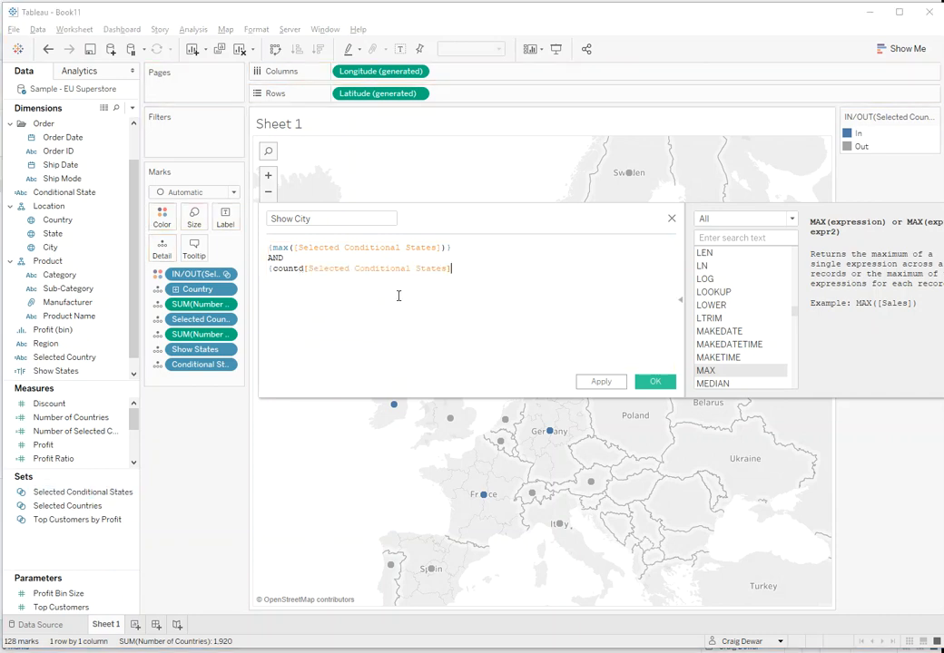
{"action": "type", "text": "}"}
{"action": "type", "text": ")"}
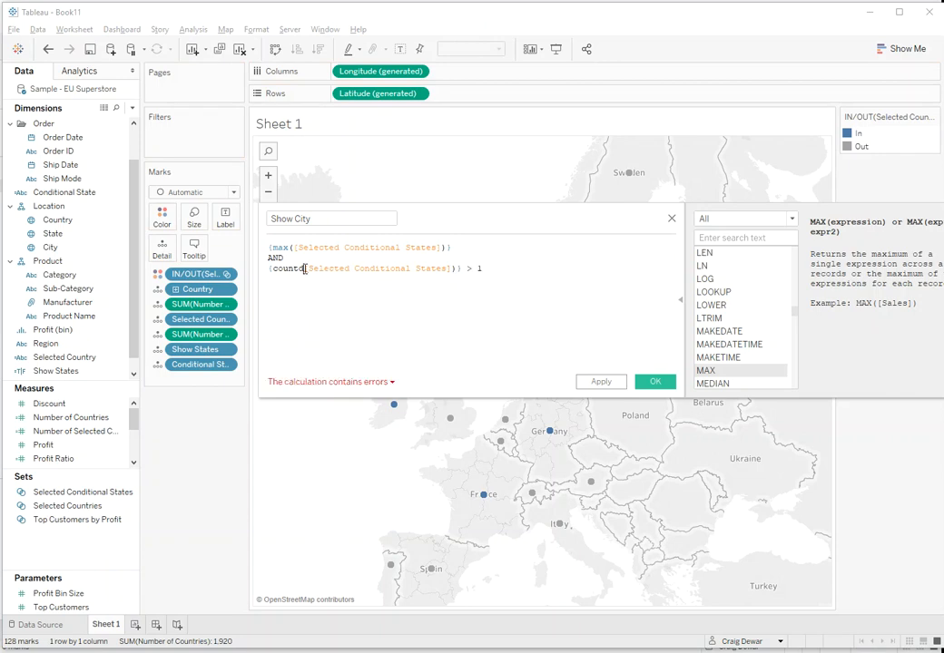
{"action": "left_click", "coordinate": [305, 269]}
{"action": "type", "text": "("}
{"action": "left_click", "coordinate": [440, 318]}
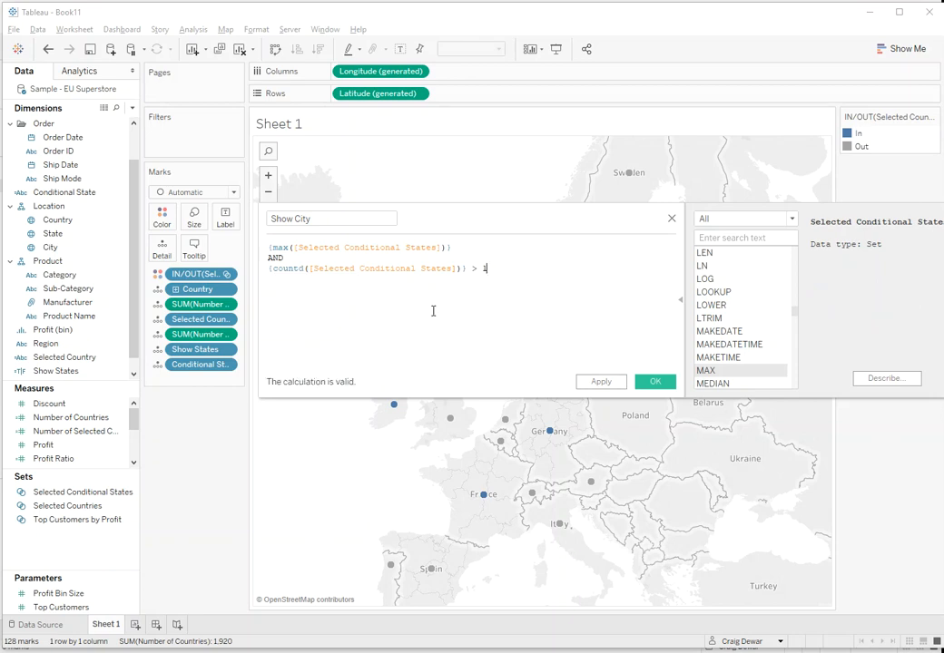
{"action": "left_click", "coordinate": [656, 382]}
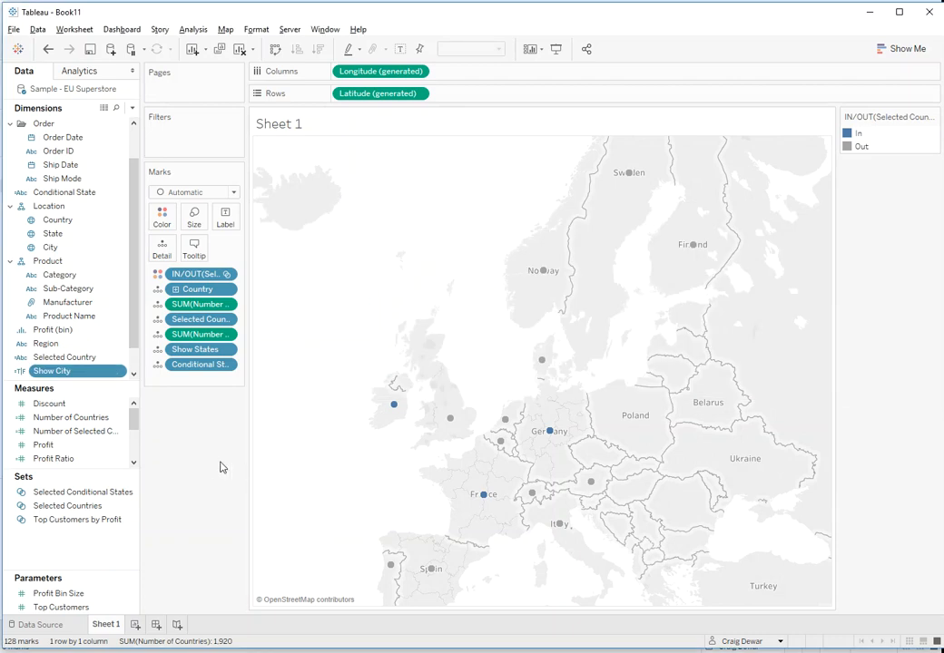
Examine the outline of build steps on the introductory dashboard of the SuperStore Map Drilldown using Set Actions workbook, and return to Book11
{"action": "left_click", "coordinate": [133, 375]}
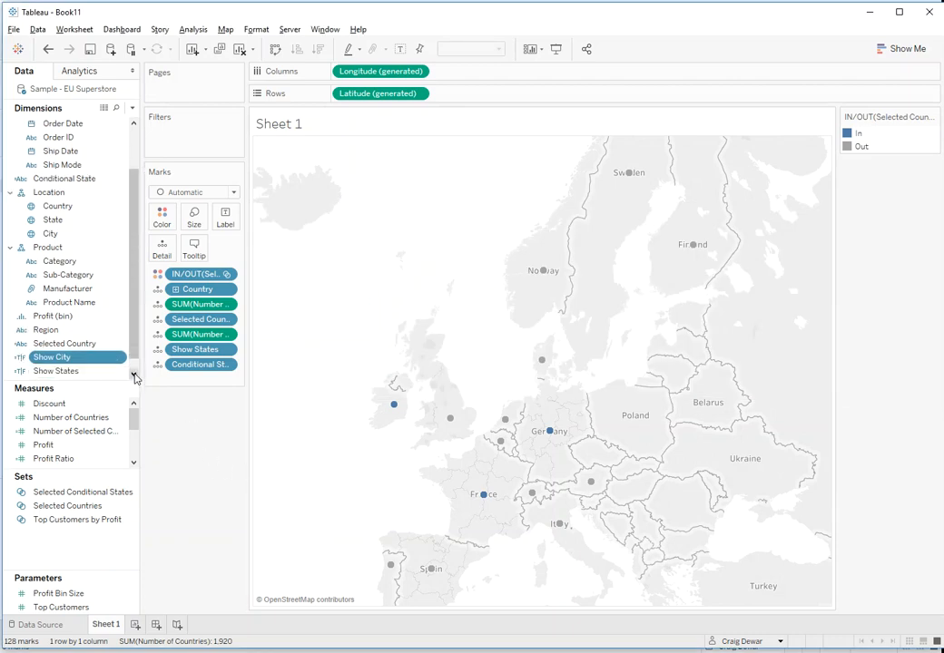
{"action": "left_click", "coordinate": [133, 374]}
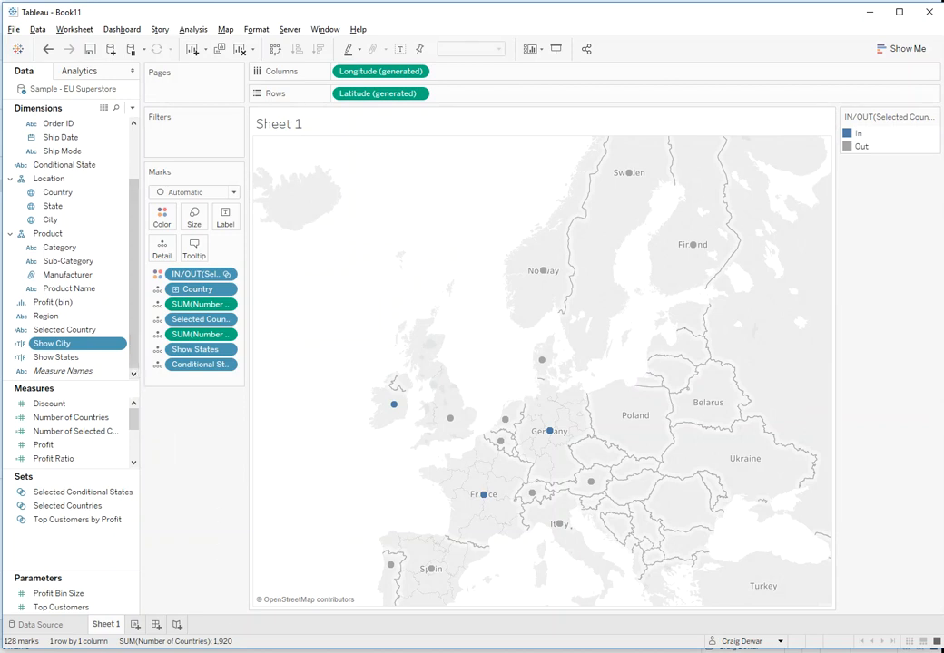
{"action": "mouse_move", "coordinate": [472, 652]}
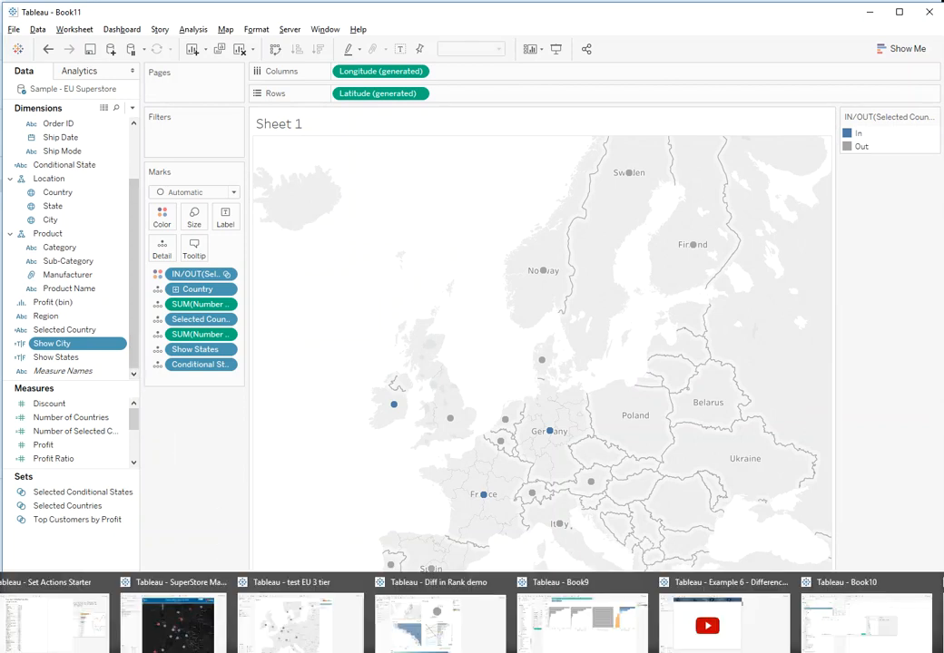
{"action": "left_click", "coordinate": [160, 633]}
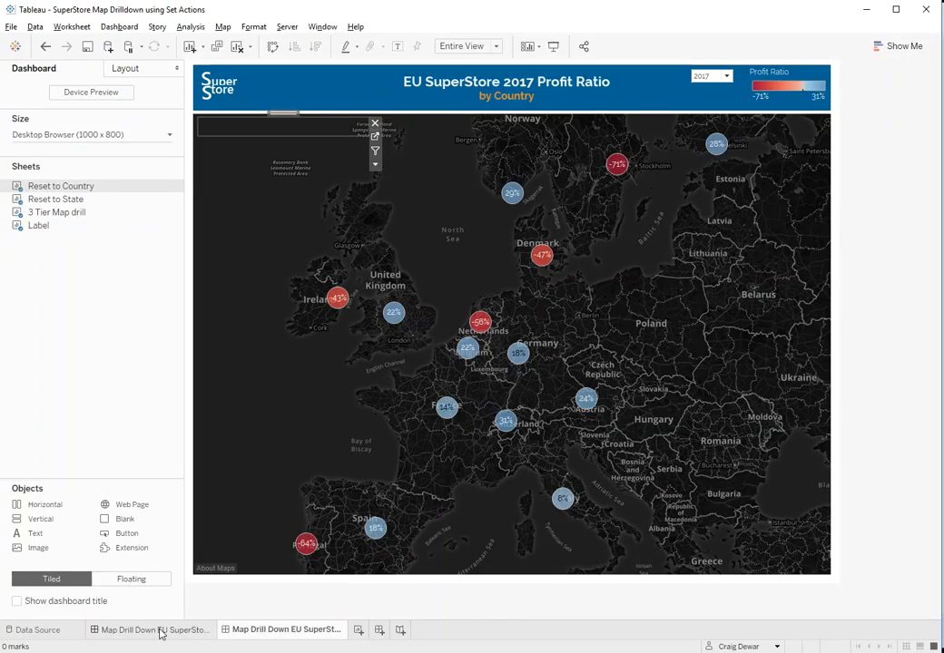
{"action": "left_click", "coordinate": [160, 630]}
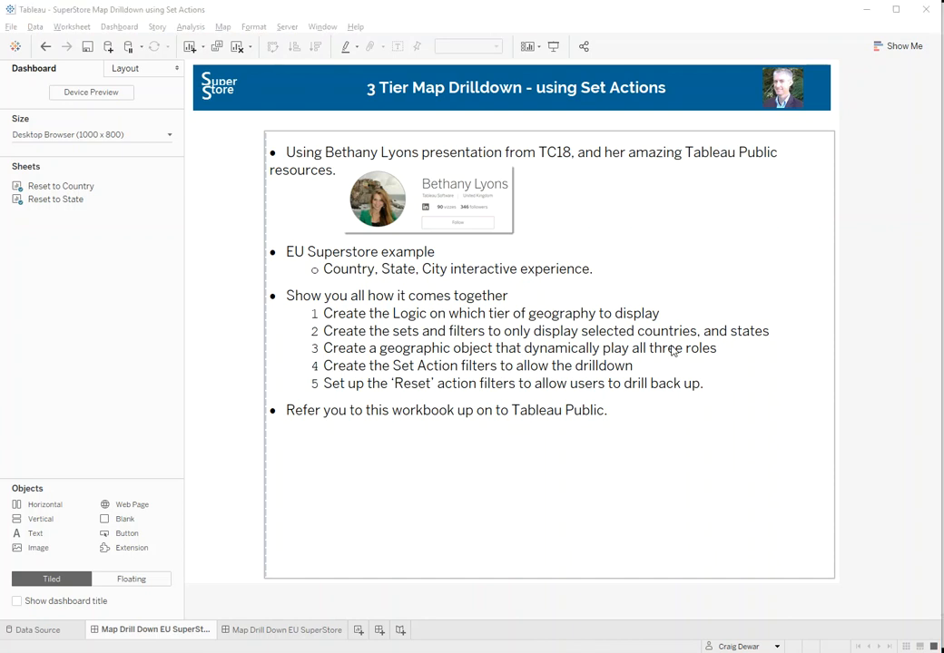
{"action": "key", "text": "super+Tab"}
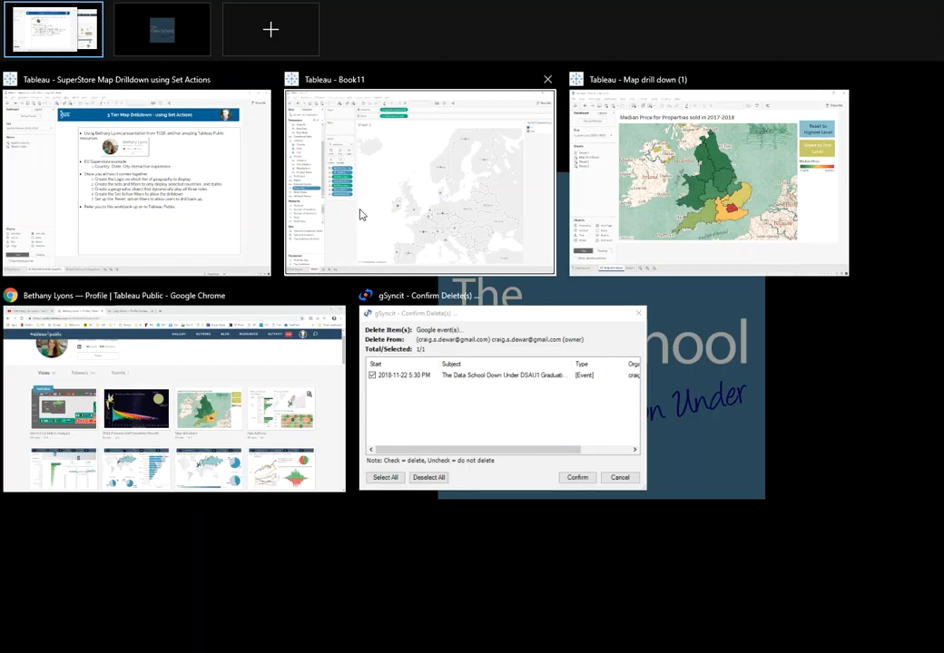
{"action": "left_click", "coordinate": [379, 207]}
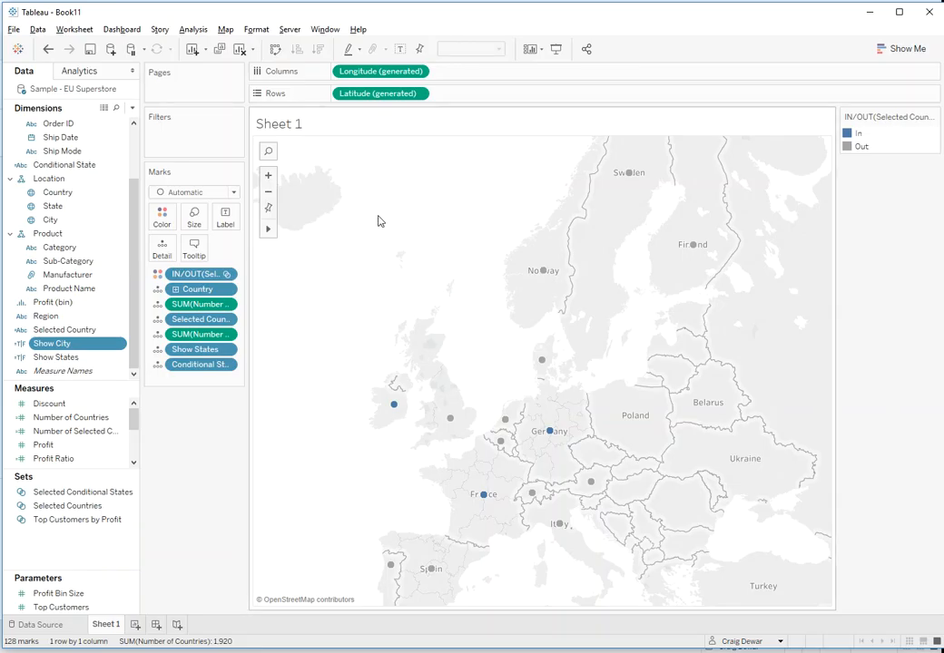
Start a new calculated field named Filter Set
{"action": "left_click", "coordinate": [133, 108]}
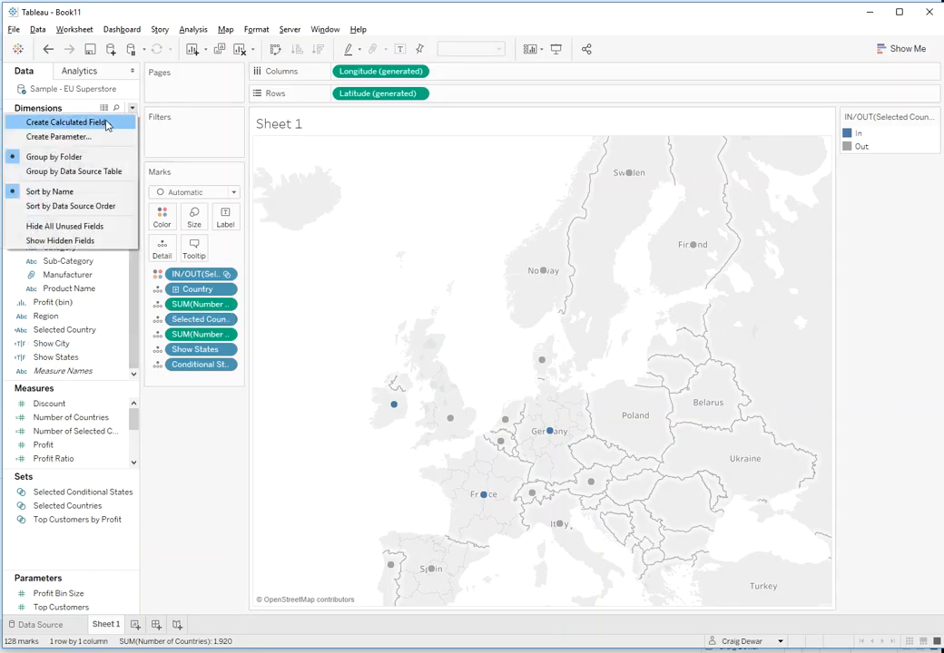
{"action": "left_click", "coordinate": [106, 122]}
{"action": "type", "text": "Filter Set"}
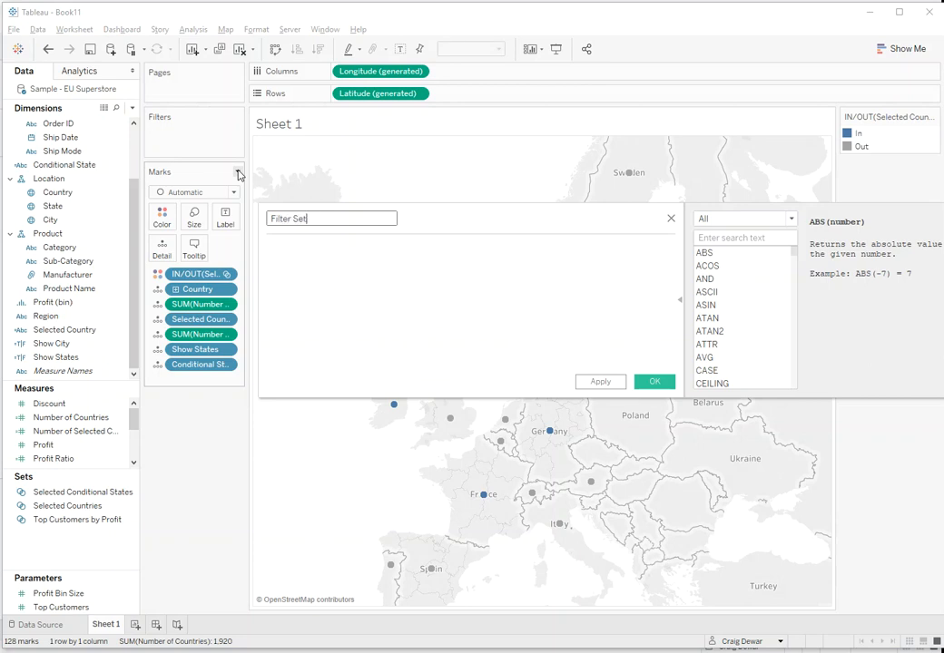
Enter IF [Show City] THEN [Selected Conditional States] as the first branch of the Filter Set formula
{"action": "left_click", "coordinate": [295, 248]}
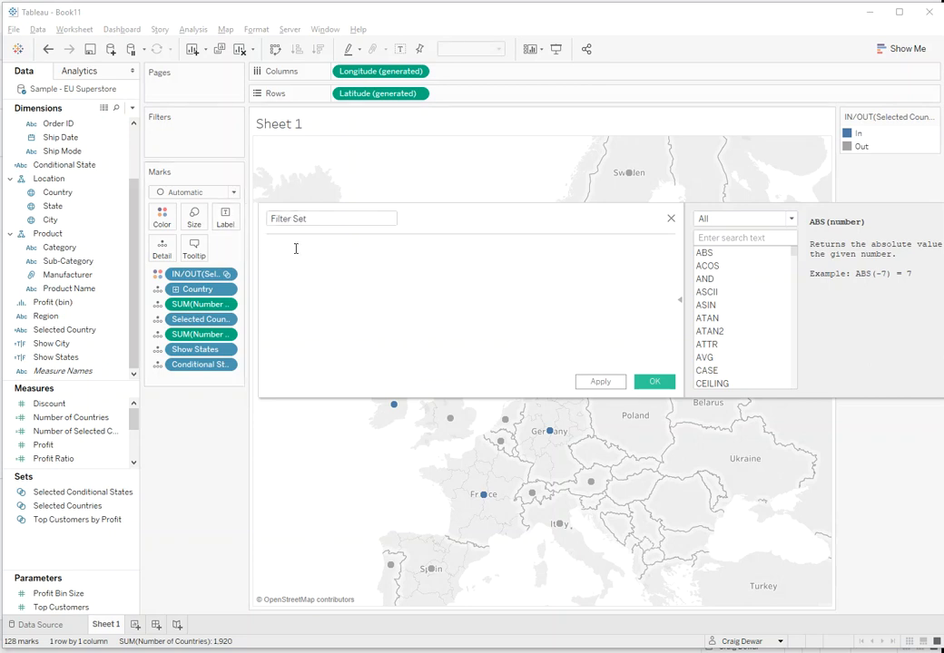
{"action": "type", "text": "IF show"}
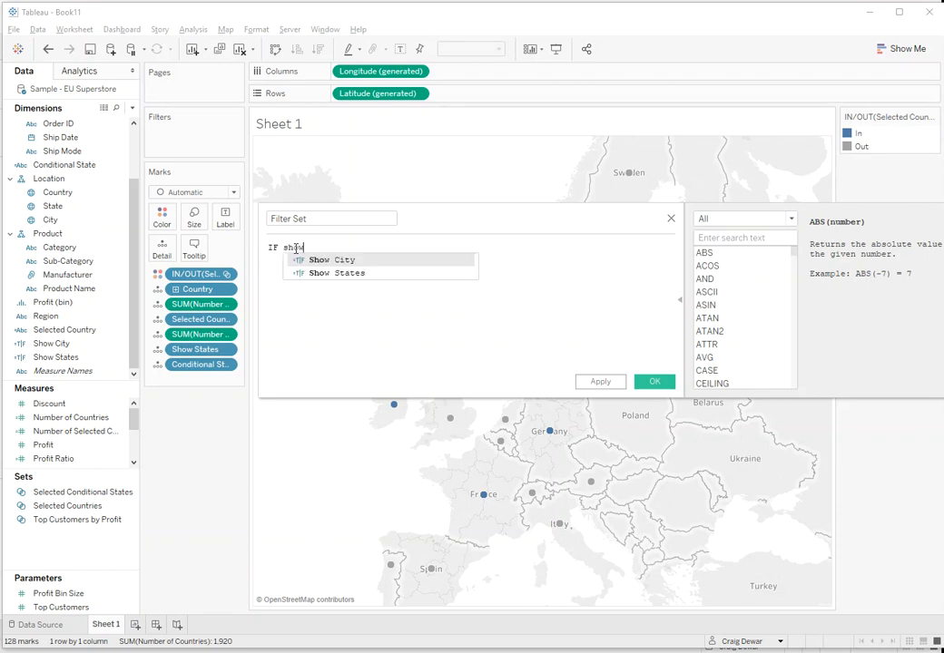
{"action": "key", "text": "Return"}
{"action": "type", "text": "THEN "}
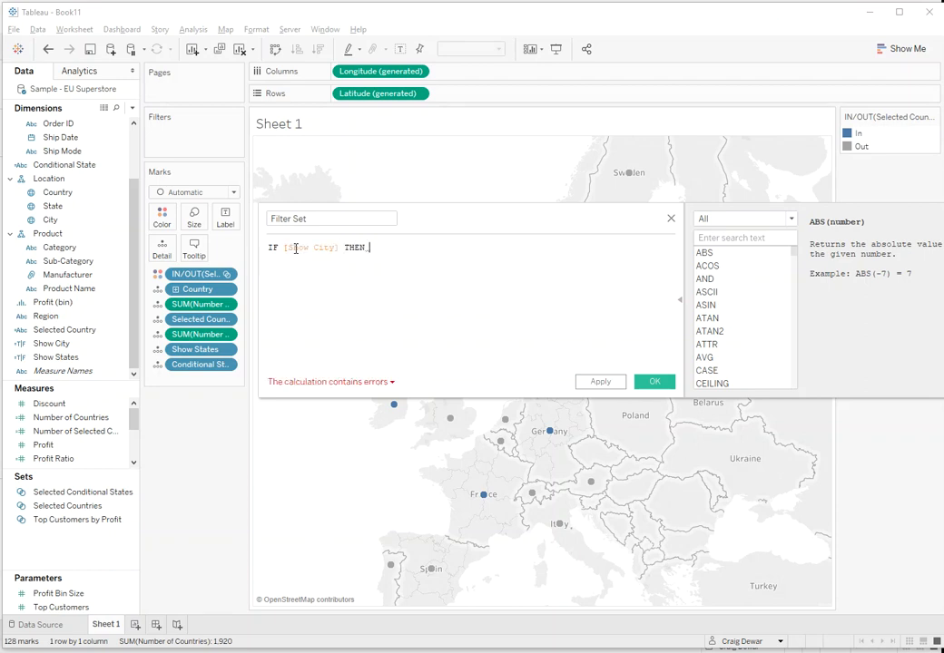
{"action": "type", "text": "state"}
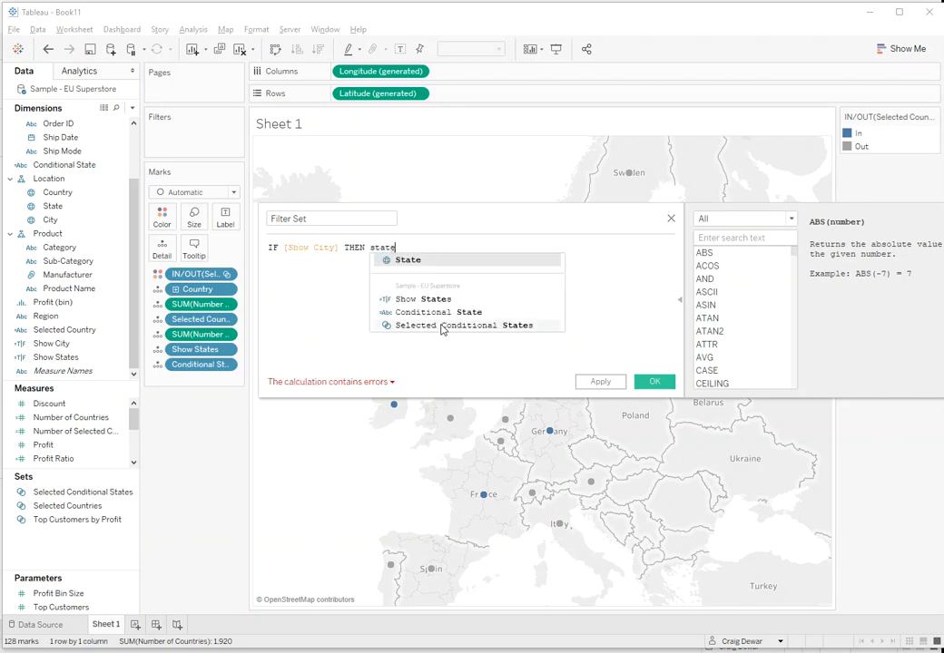
{"action": "left_click", "coordinate": [442, 326]}
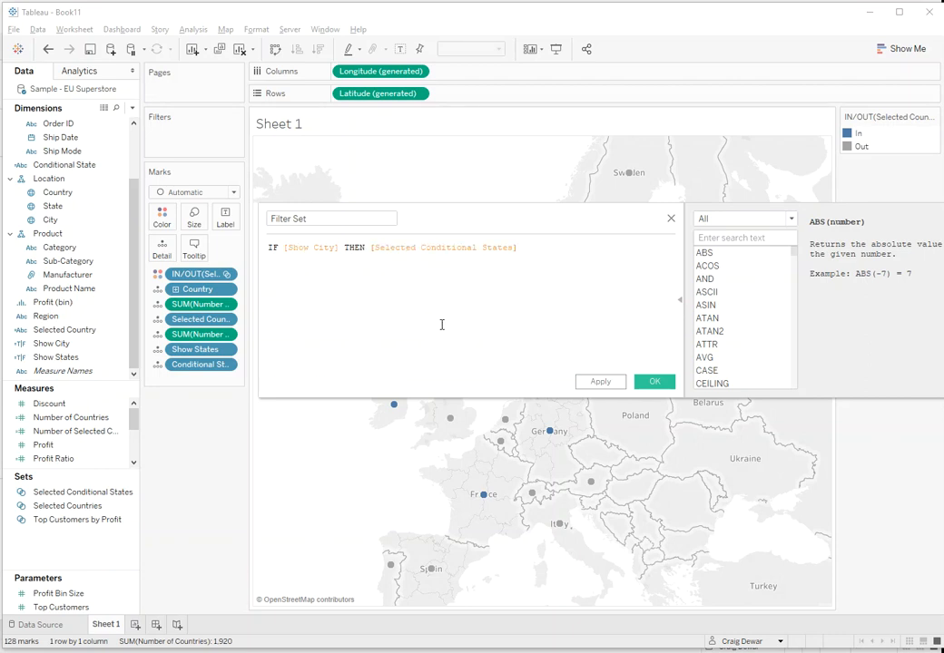
Add ELSEIF [Show States] THEN [Selected Countries] as the second branch of the Filter Set formula
{"action": "type", "text": "ELSEI"}
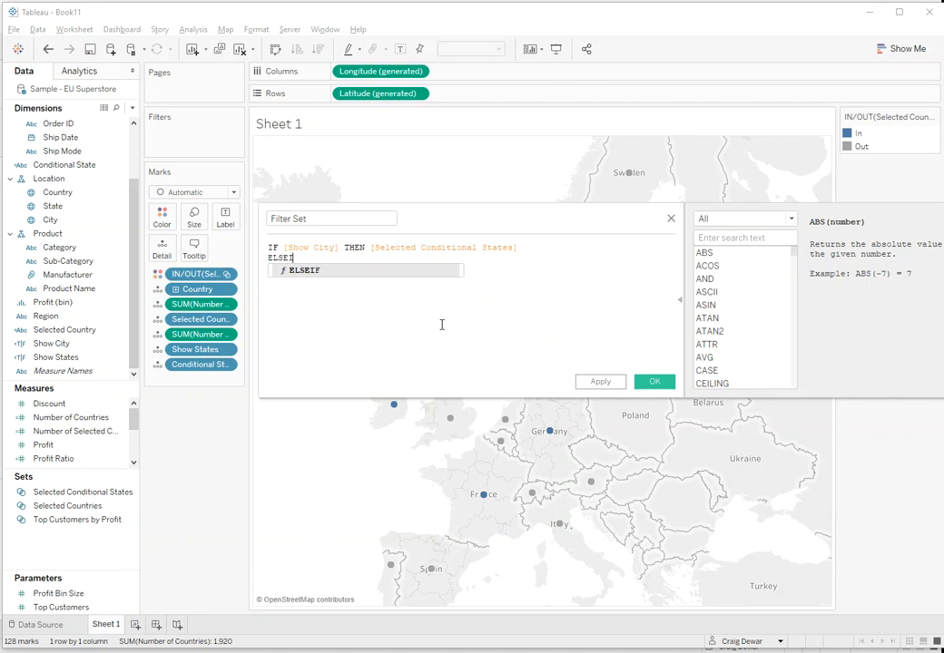
{"action": "type", "text": "F show st"}
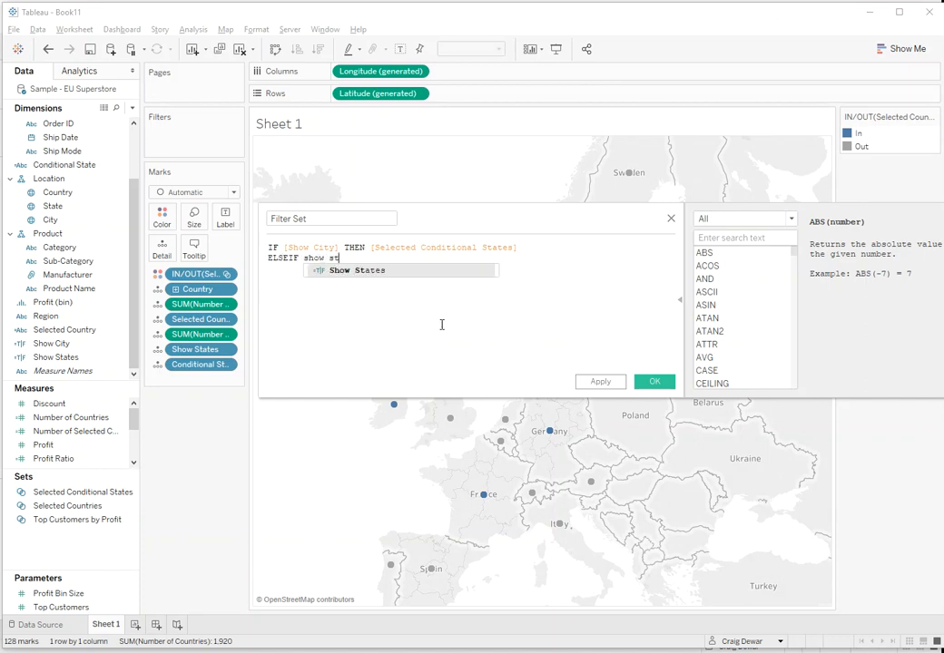
{"action": "left_click", "coordinate": [383, 271]}
{"action": "type", "text": "THEN sele"}
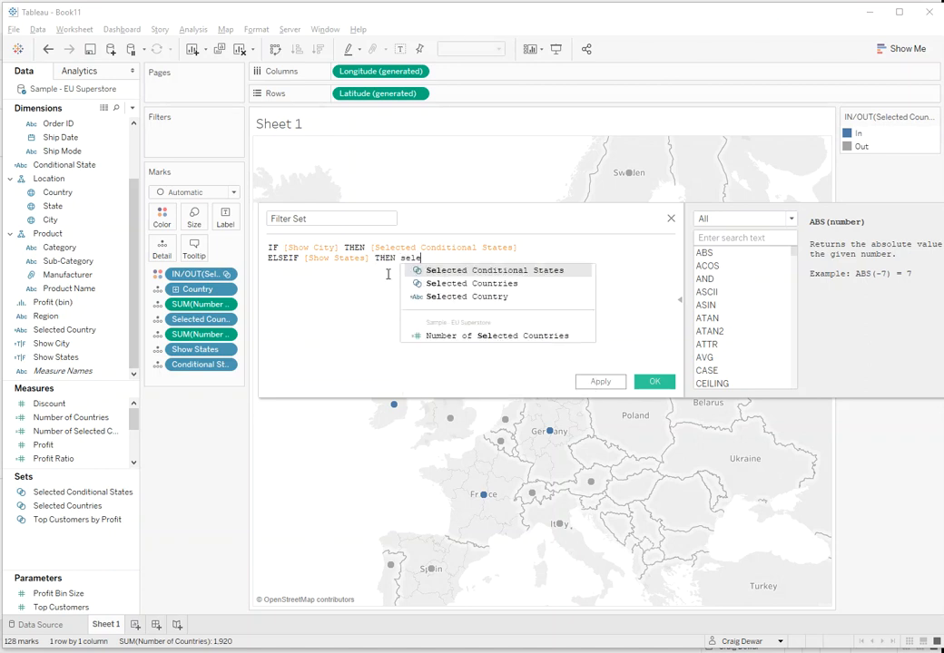
{"action": "left_click", "coordinate": [454, 282]}
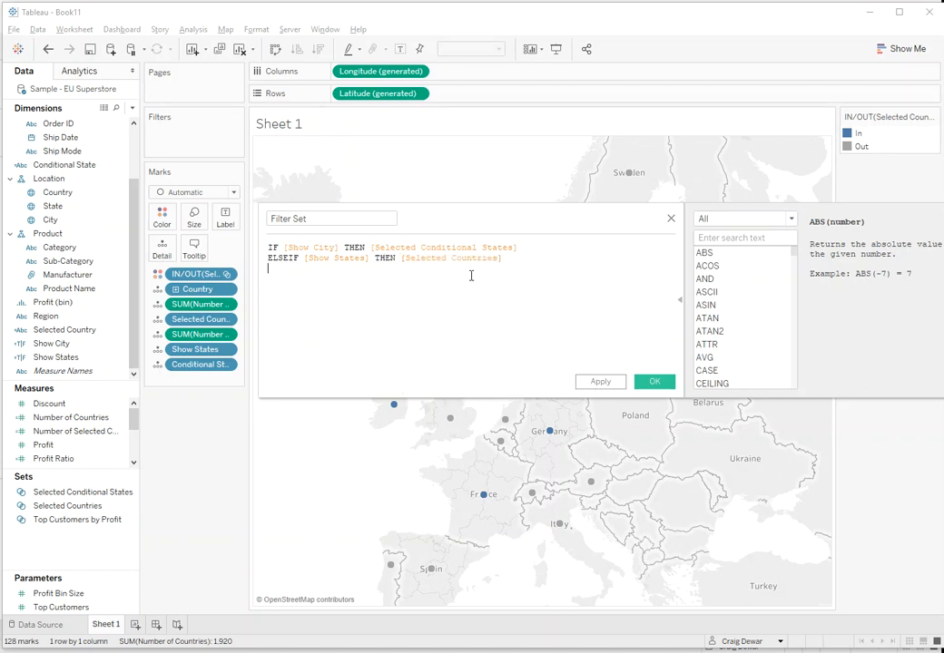
Finish the Filter Set formula with ELSE TRUE and END, and save the field
{"action": "key", "text": "Return"}
{"action": "type", "text": "ELSE"}
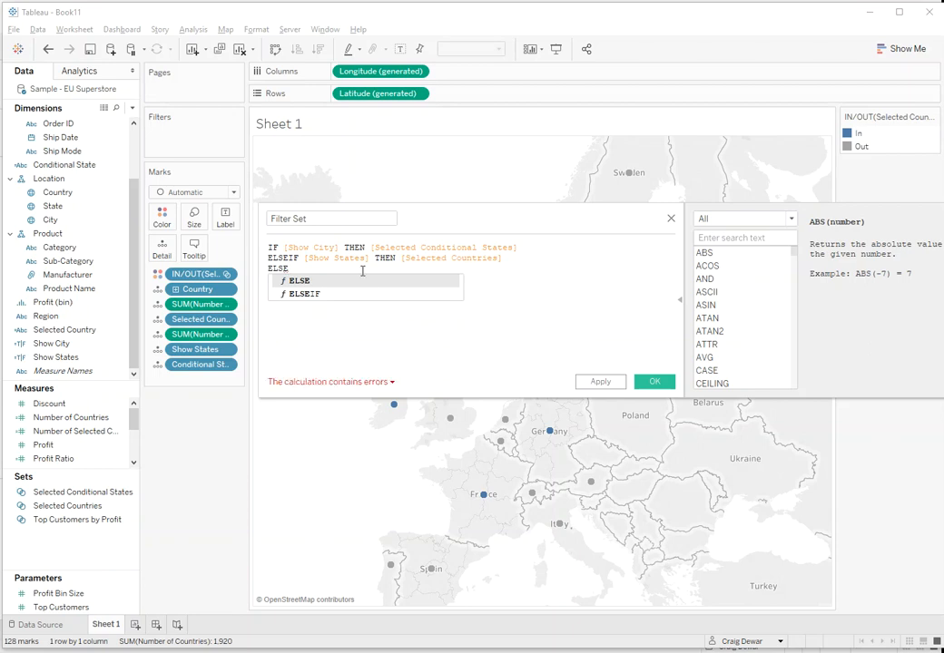
{"action": "type", "text": " TRUE "}
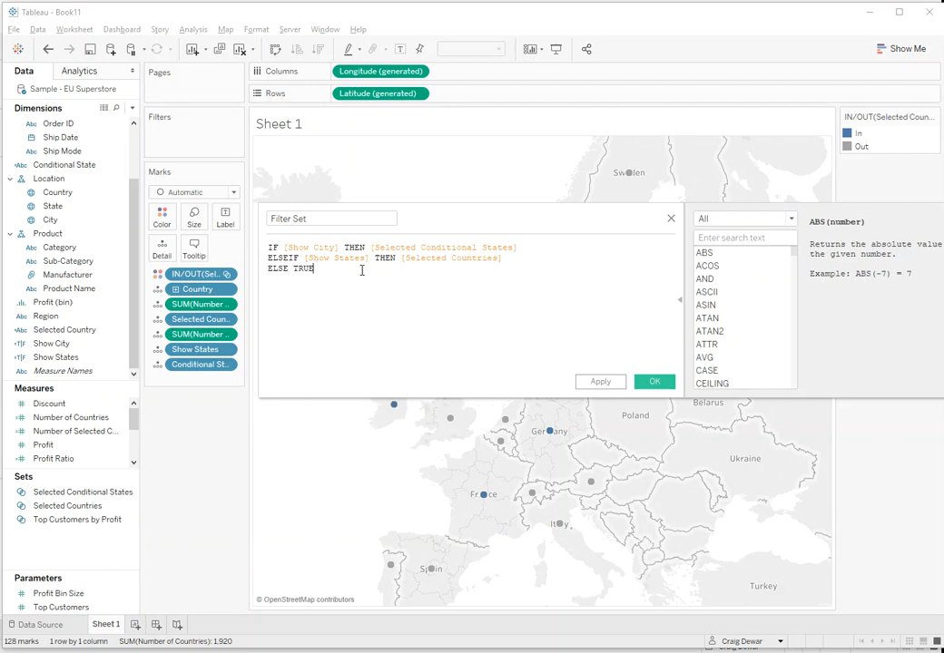
{"action": "type", "text": "END"}
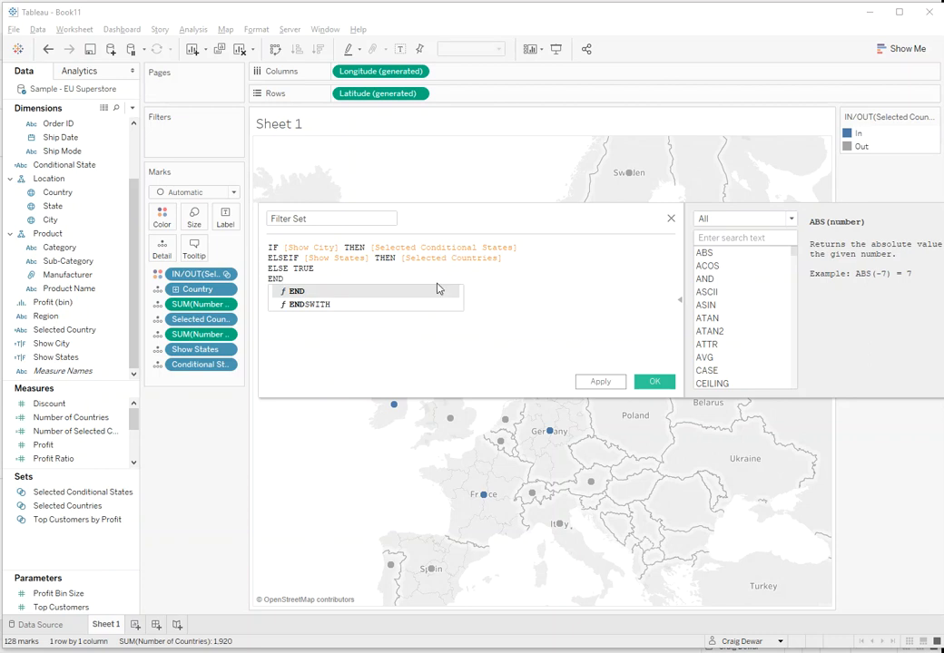
{"action": "left_click", "coordinate": [650, 382]}
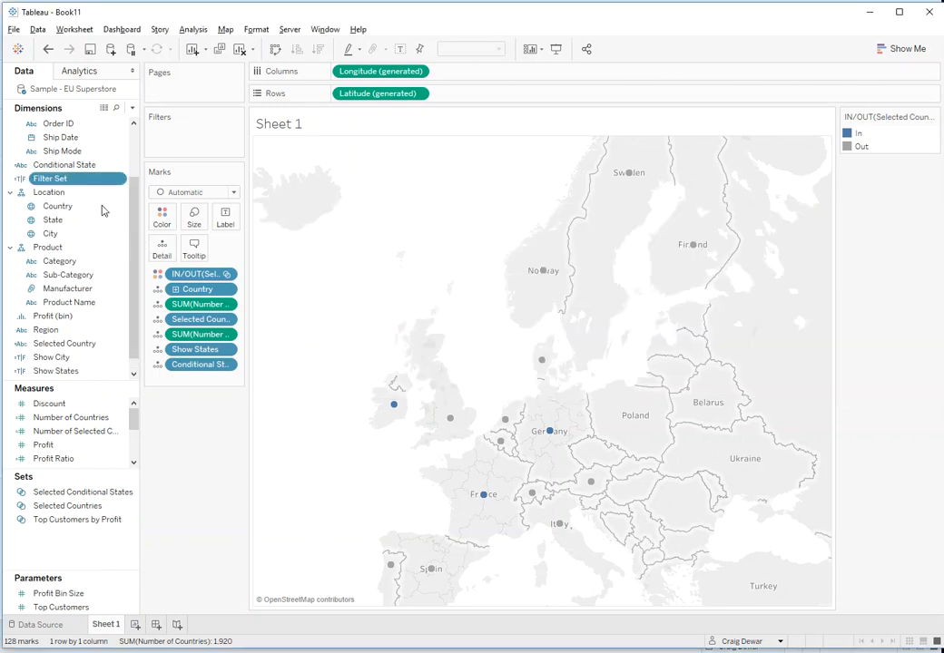
Filter Sheet 1 by Filter Set, keeping only True, and inspect the mark left on the map
{"action": "left_click_drag", "start_coordinate": [54, 178], "coordinate": [173, 139]}
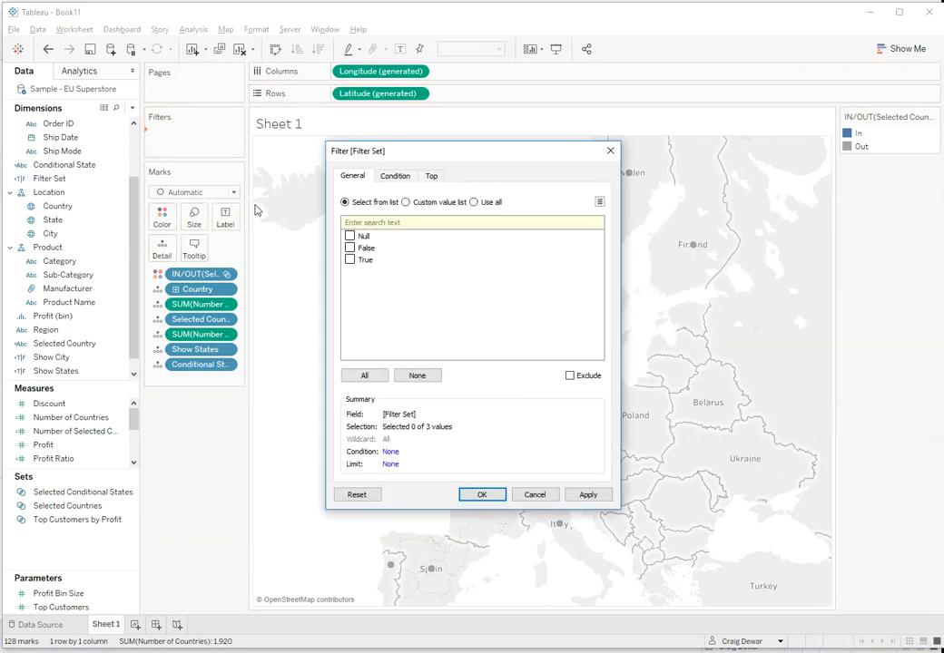
{"action": "left_click", "coordinate": [350, 260]}
{"action": "left_click", "coordinate": [493, 497]}
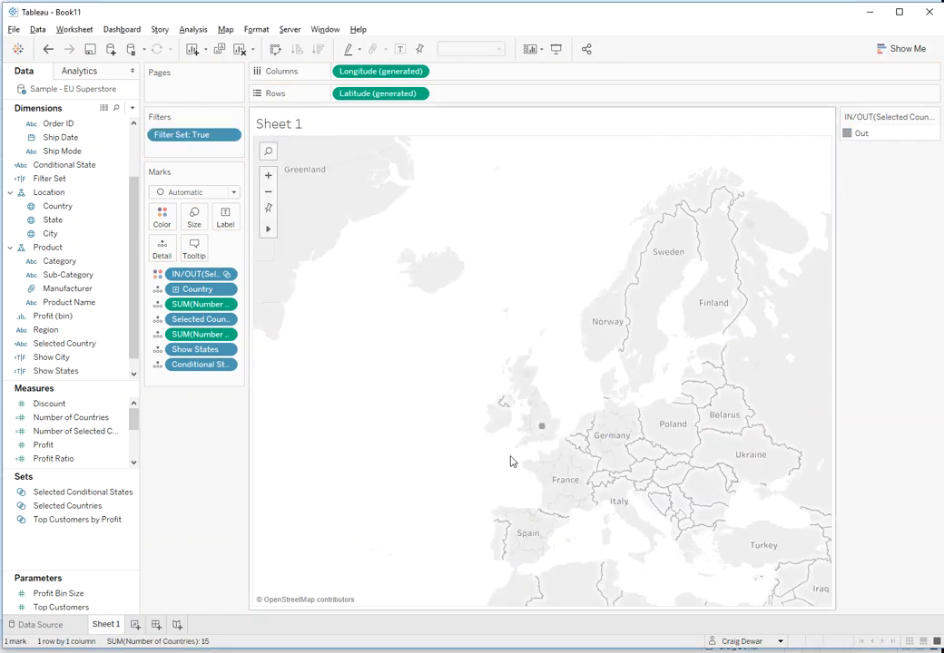
{"action": "mouse_move", "coordinate": [544, 430]}
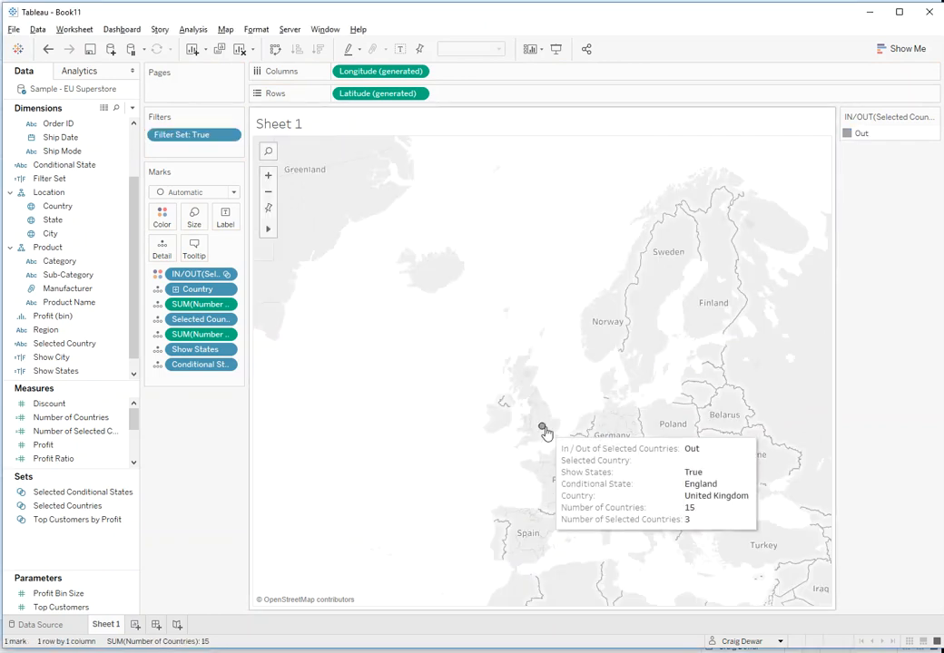
Edit the Selected Conditional States set to include all of its members
{"action": "left_click", "coordinate": [82, 506]}
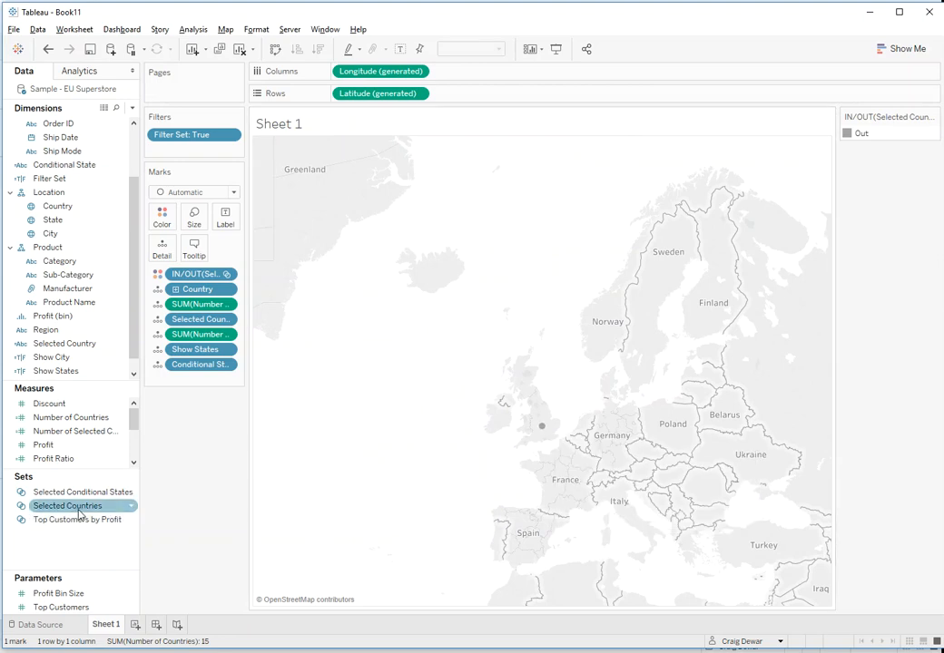
{"action": "right_click", "coordinate": [82, 491]}
{"action": "left_click", "coordinate": [127, 331]}
{"action": "left_click", "coordinate": [366, 383]}
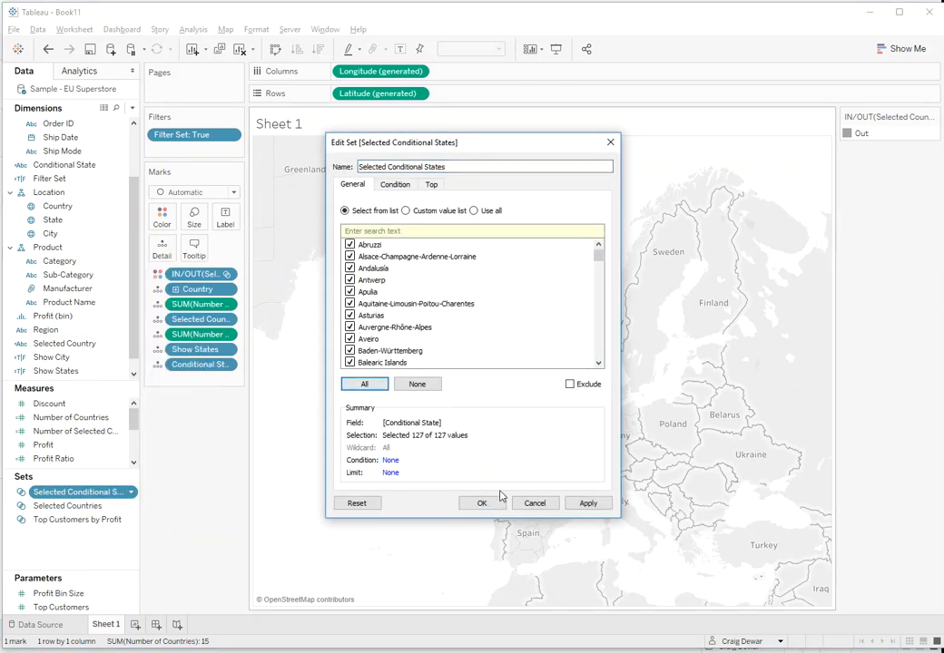
{"action": "key", "text": "Return"}
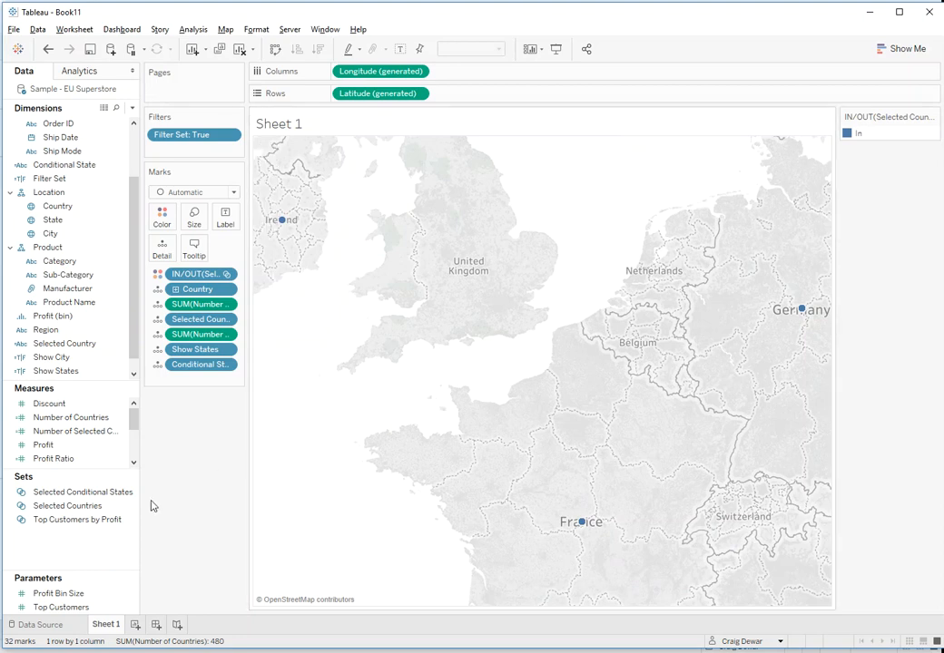
Edit the Selected Countries set to include all countries
{"action": "left_click", "coordinate": [87, 495]}
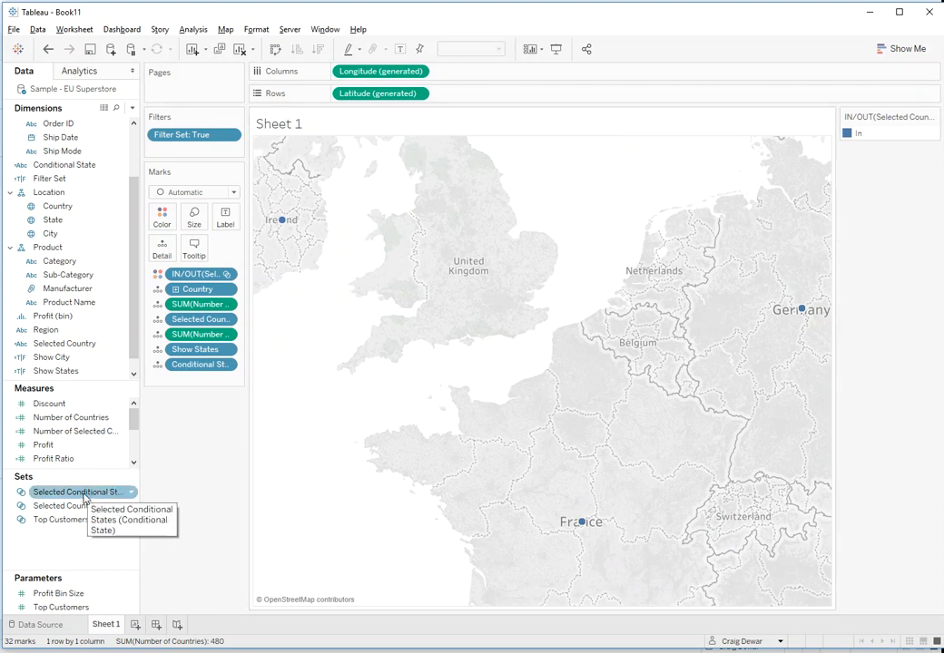
{"action": "left_click", "coordinate": [80, 508]}
{"action": "right_click", "coordinate": [80, 509]}
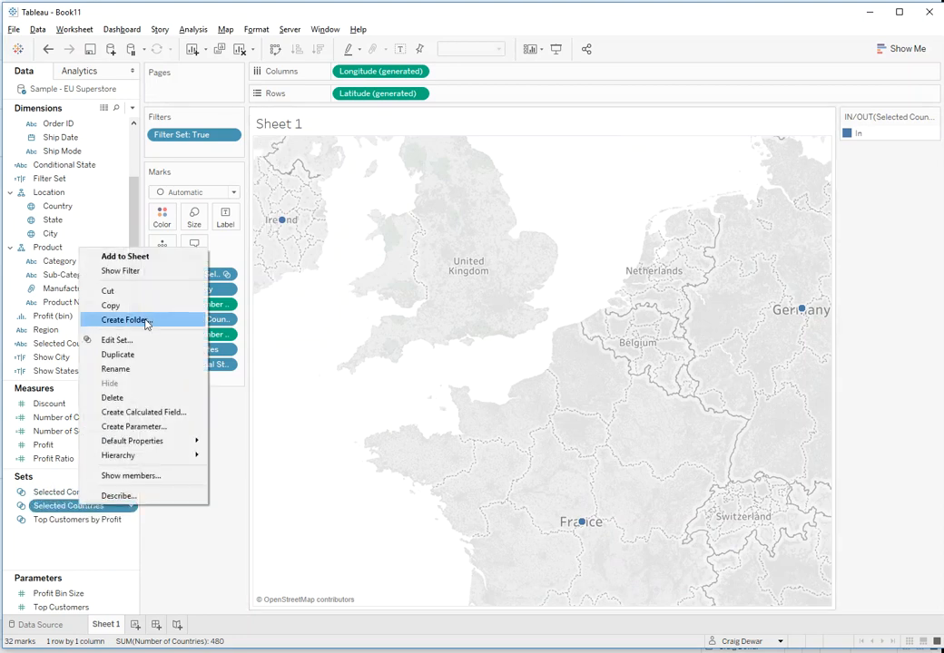
{"action": "left_click", "coordinate": [128, 339]}
{"action": "left_click", "coordinate": [366, 383]}
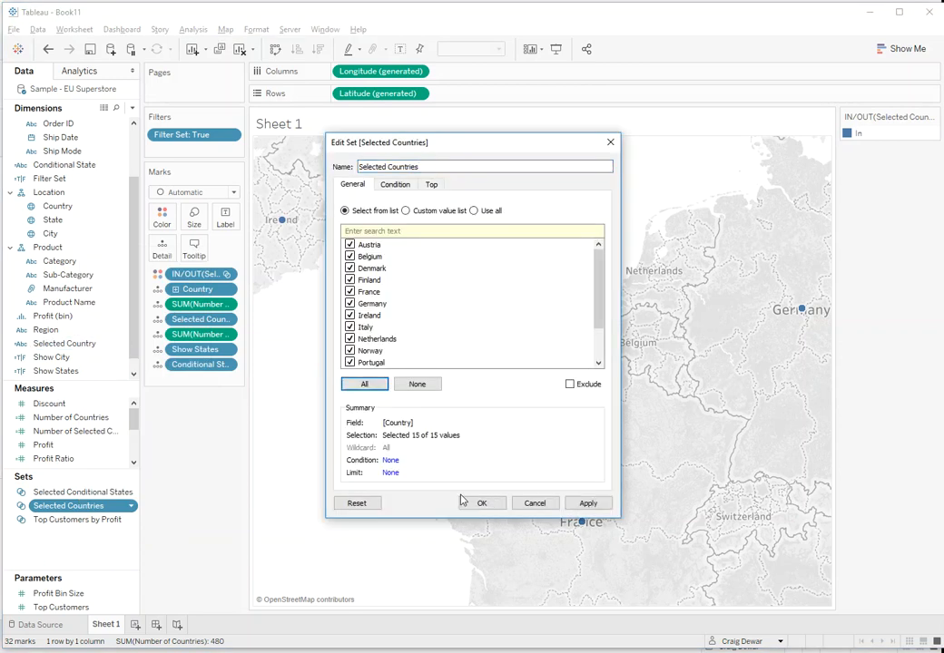
{"action": "key", "text": "Return"}
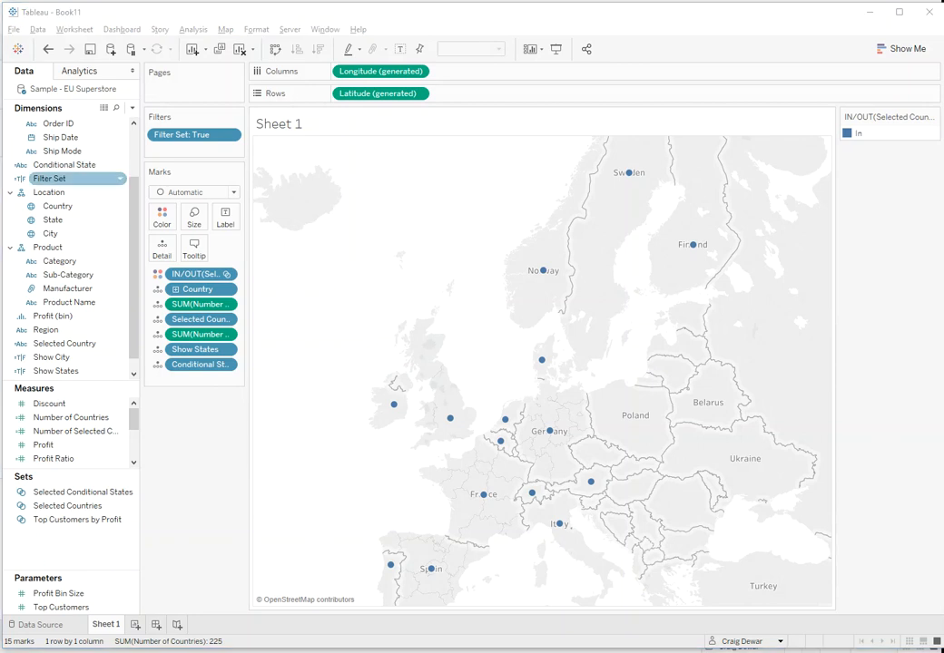
Start a new calculated field named Georaphic Mark
{"action": "left_click", "coordinate": [134, 108]}
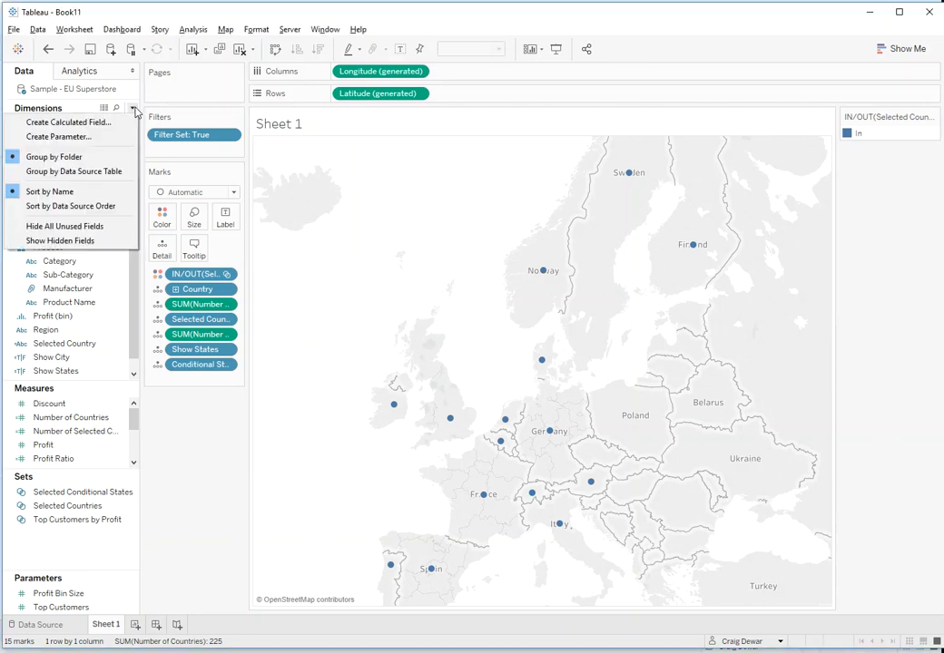
{"action": "left_click", "coordinate": [98, 125]}
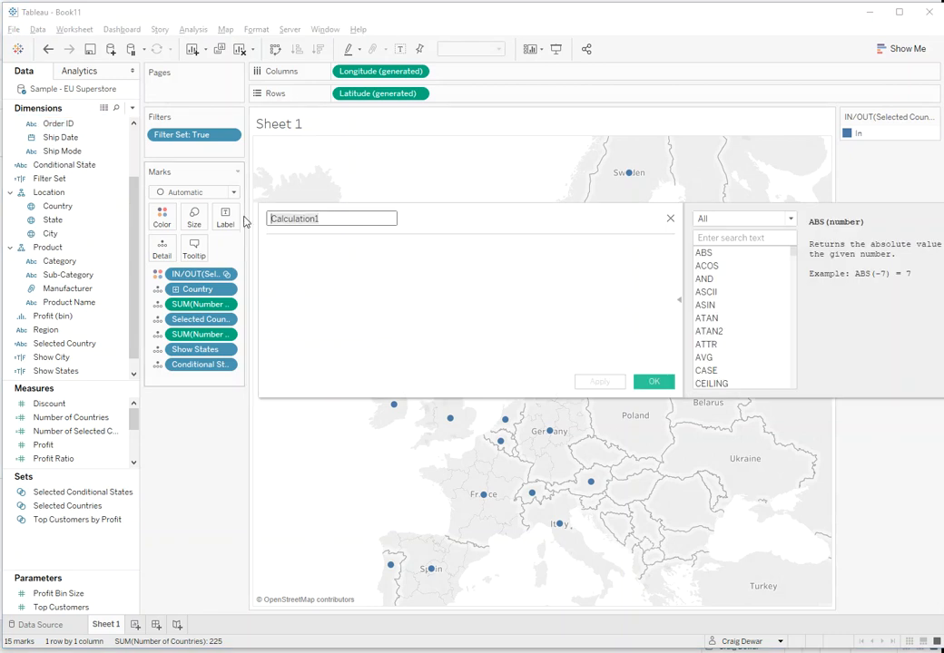
{"action": "type", "text": "Georaphic Mark"}
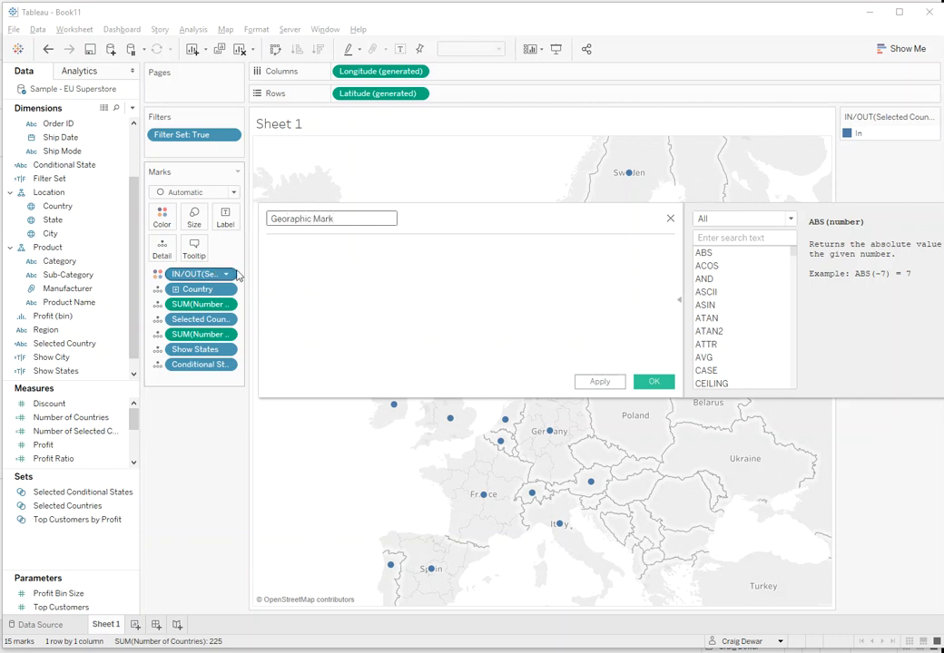
Enter IF [Show City] then [City] as the first branch of the Georaphic Mark formula
{"action": "left_click", "coordinate": [291, 251]}
{"action": "type", "text": "IF "}
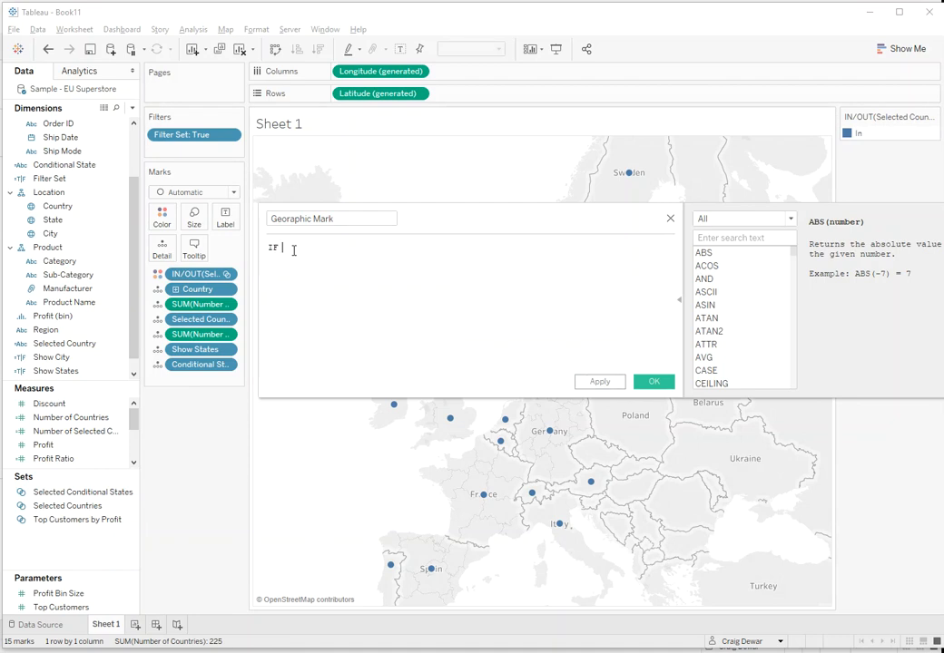
{"action": "type", "text": "[Show City] then [City] WLESE"}
{"action": "key", "text": "BackSpace"}
{"action": "key", "text": "BackSpace"}
{"action": "key", "text": "BackSpace"}
{"action": "key", "text": "BackSpace"}
Add ELSEIF [Show States] THEN [State] as the second branch of the Georaphic Mark formula
{"action": "type", "text": "ELSE show"}
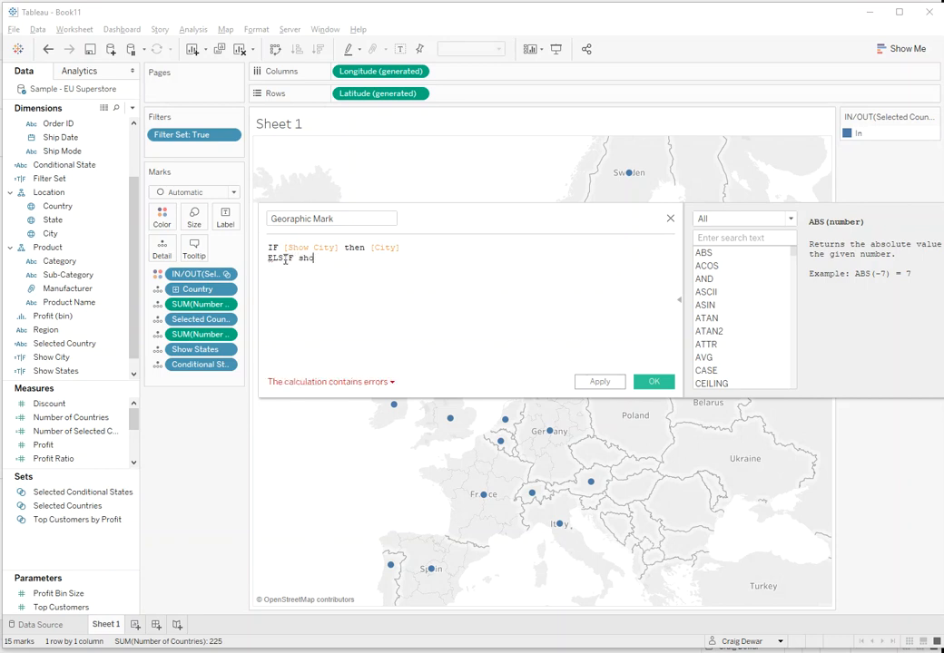
{"action": "left_click", "coordinate": [287, 258]}
{"action": "type", "text": "E"}
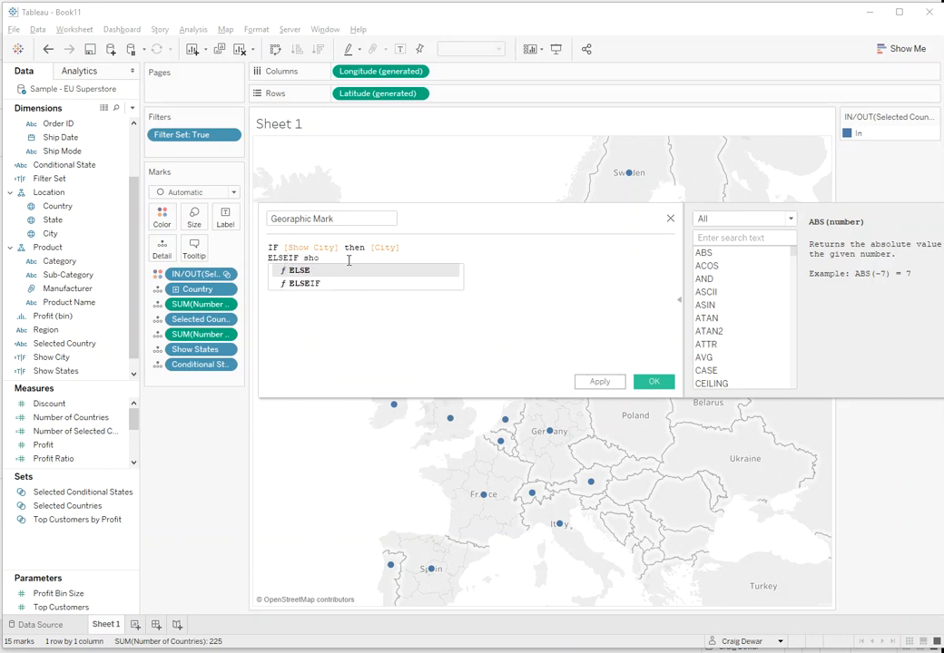
{"action": "left_click", "coordinate": [345, 258]}
{"action": "double_click", "coordinate": [309, 258]}
{"action": "type", "text": "w"}
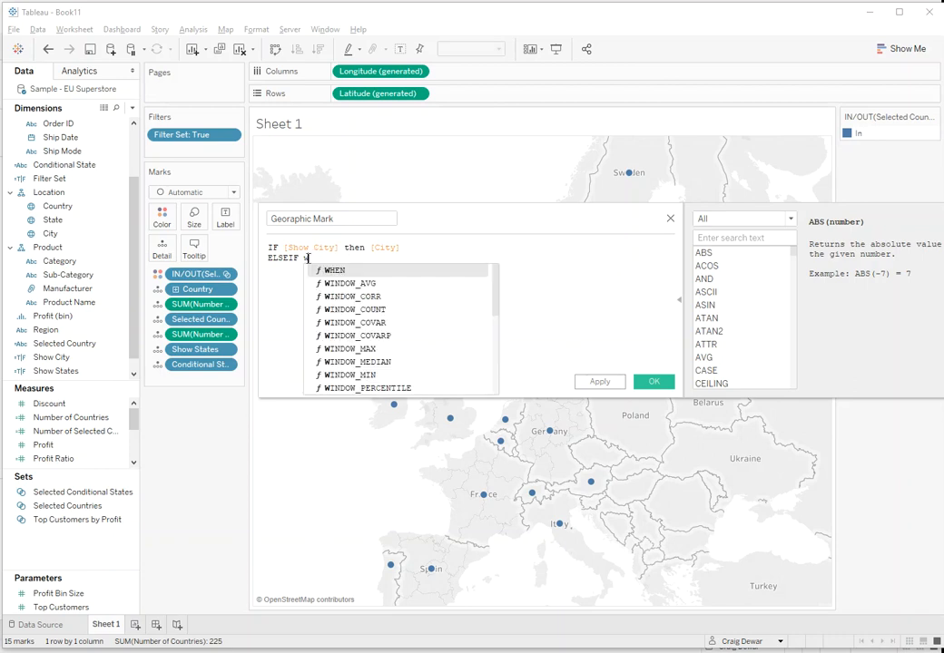
{"action": "type", "text": "hos"}
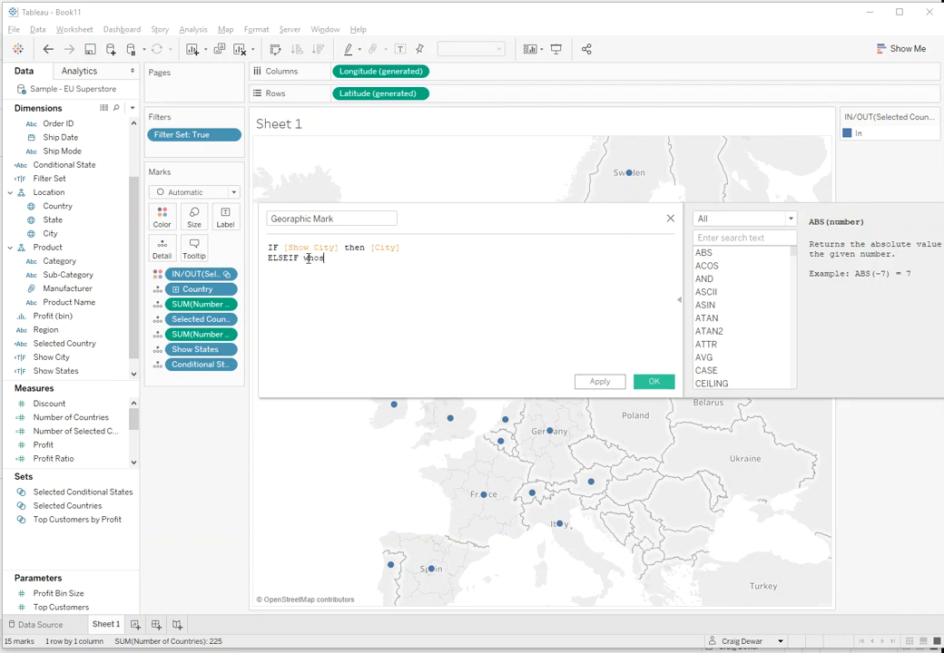
{"action": "key", "text": "BackSpace"}
{"action": "key", "text": "BackSpace"}
{"action": "key", "text": "BackSpace"}
{"action": "key", "text": "BackSpace"}
{"action": "left_click_drag", "start_coordinate": [56, 371], "coordinate": [329, 284]}
{"action": "type", "text": "THEN st"}
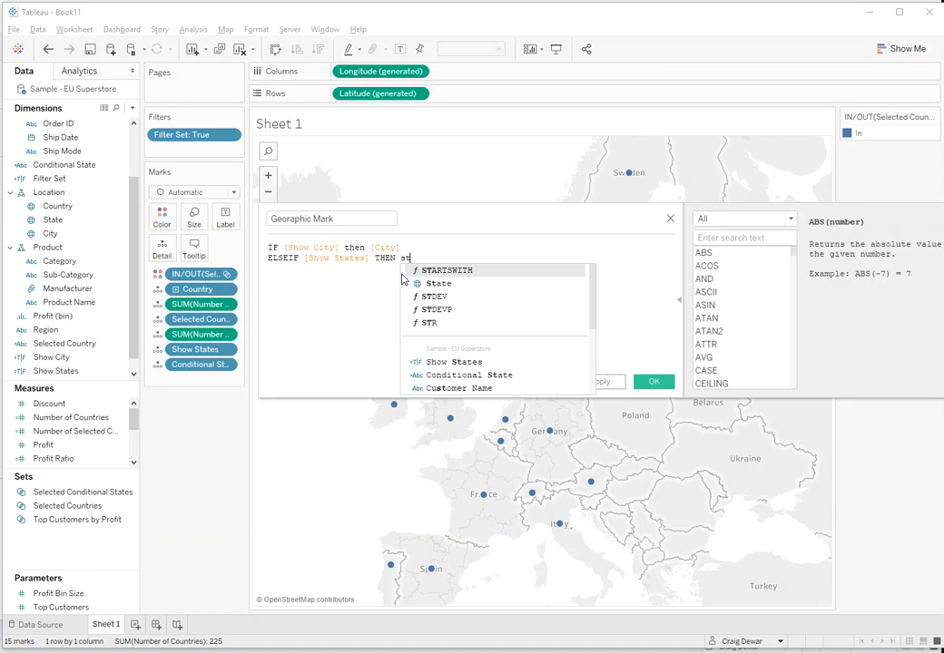
{"action": "left_click", "coordinate": [451, 285]}
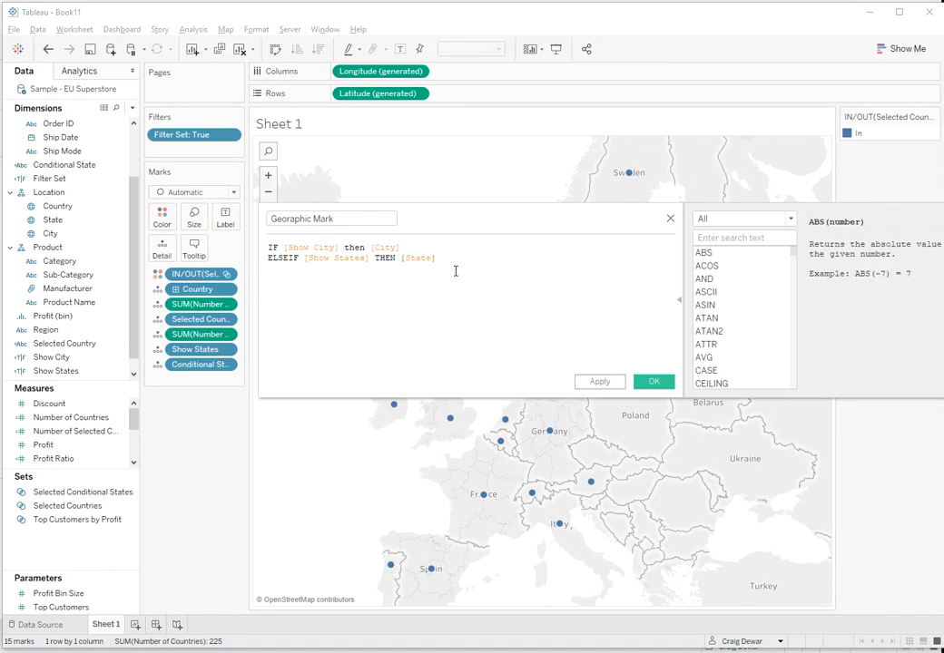
Add ELSE [Country] as the last branch of the Georaphic Mark formula
{"action": "key", "text": "Return"}
{"action": "type", "text": "ELSE count"}
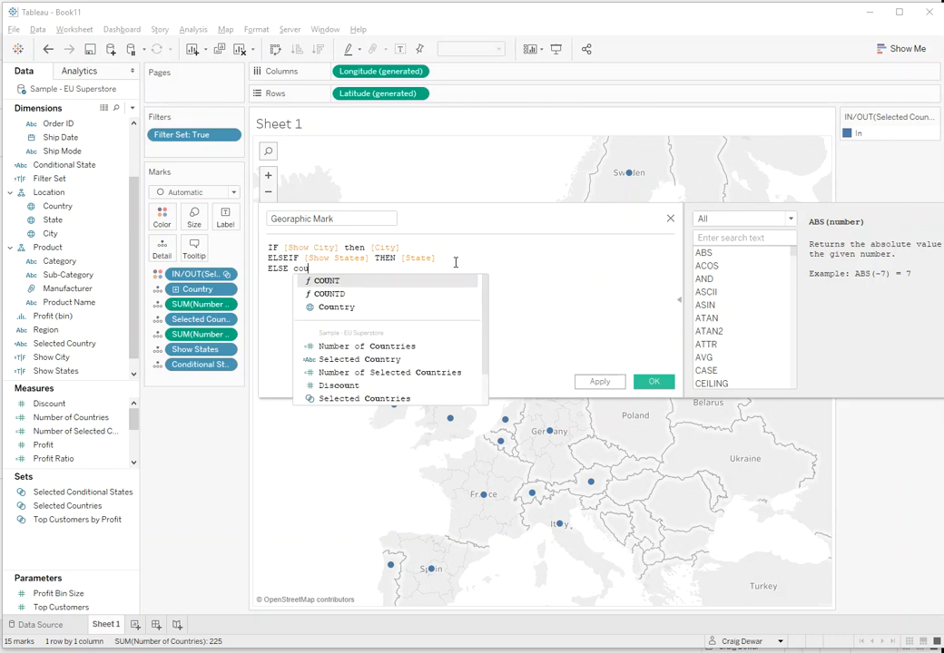
{"action": "left_click", "coordinate": [328, 308]}
{"action": "key", "text": "Return"}
Try [Conditional State] as the result of the ELSEIF branch and put [State] back in its place
{"action": "left_click_drag", "start_coordinate": [64, 165], "coordinate": [423, 274]}
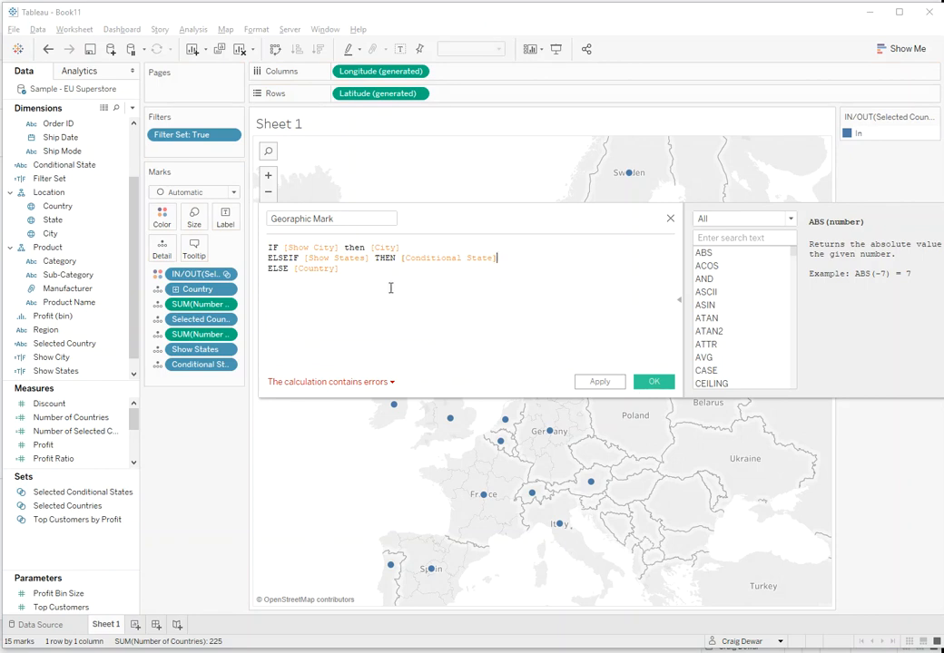
{"action": "left_click_drag", "start_coordinate": [55, 219], "coordinate": [426, 272]}
Check the calculation error, close the Georaphic Mark formula with END, and save the field
{"action": "left_click", "coordinate": [369, 382]}
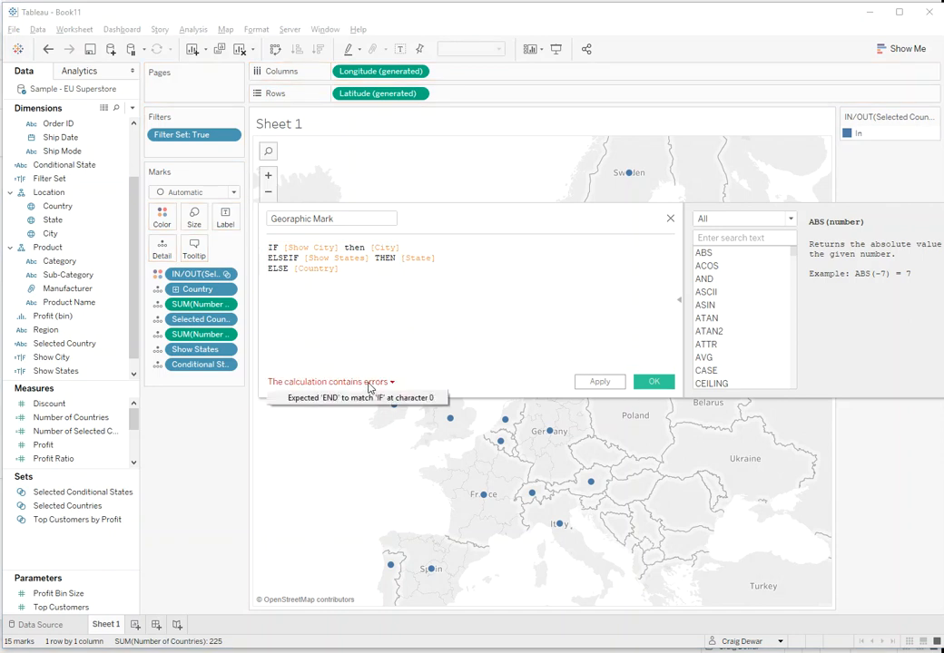
{"action": "left_click", "coordinate": [348, 269]}
{"action": "key", "text": "Return"}
{"action": "type", "text": "END"}
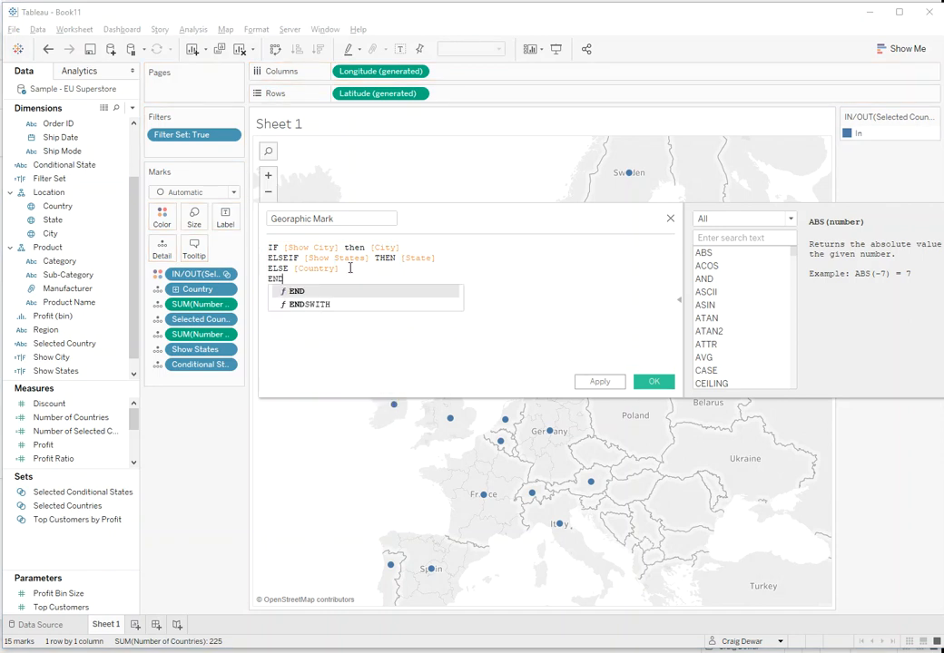
{"action": "left_click", "coordinate": [349, 274]}
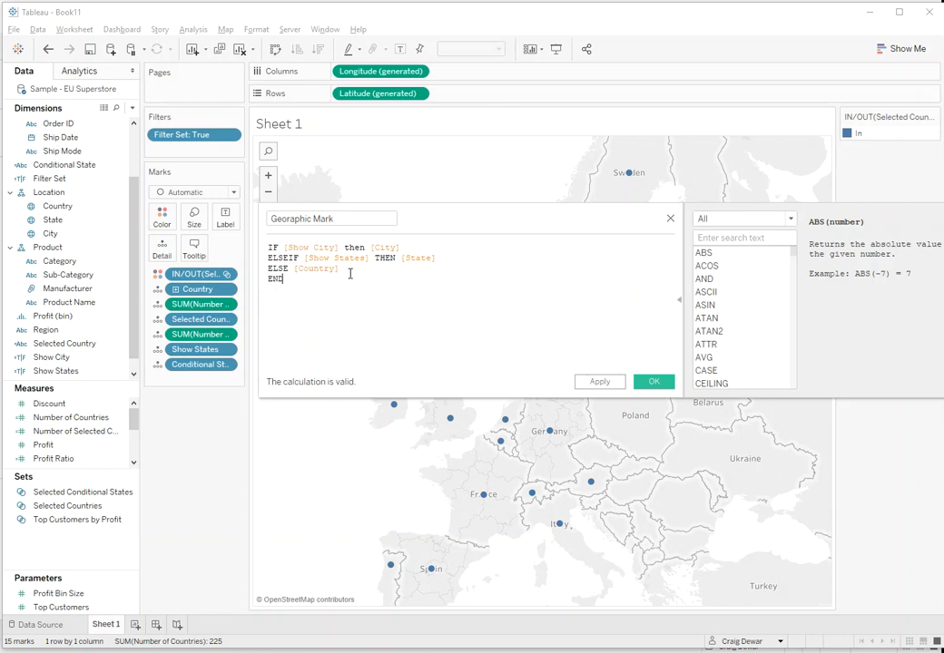
{"action": "left_click", "coordinate": [650, 382]}
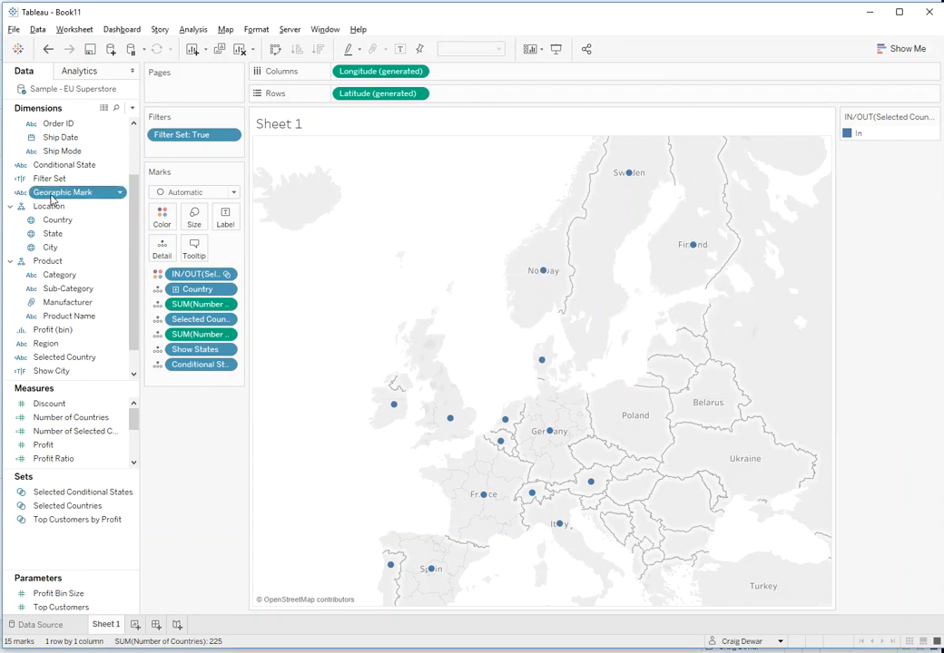
Correct the calculated field's name to Geographic Mark and create its geographic role from City
{"action": "left_click", "coordinate": [52, 194]}
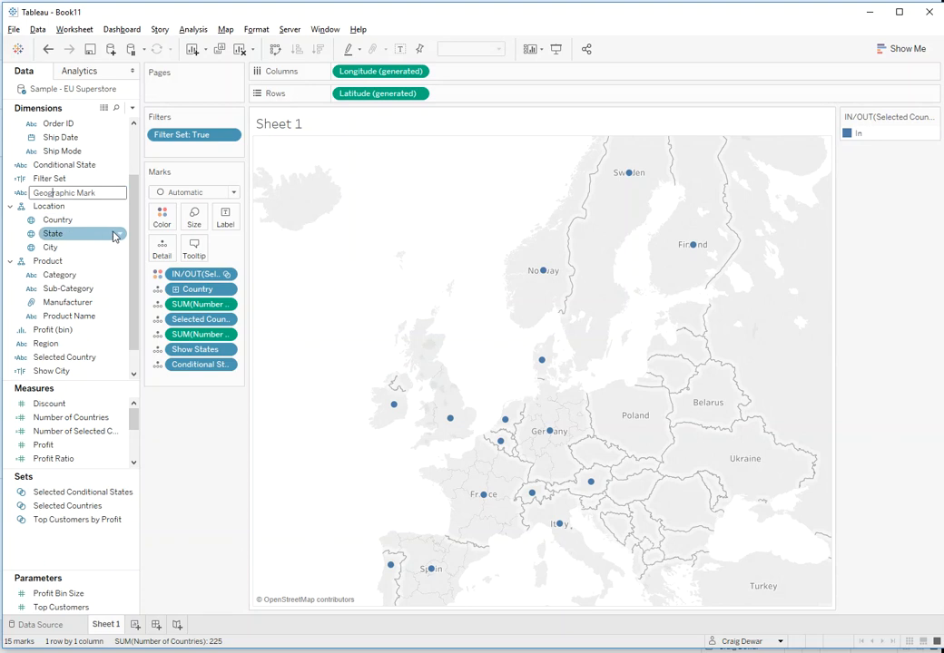
{"action": "key", "text": "Return"}
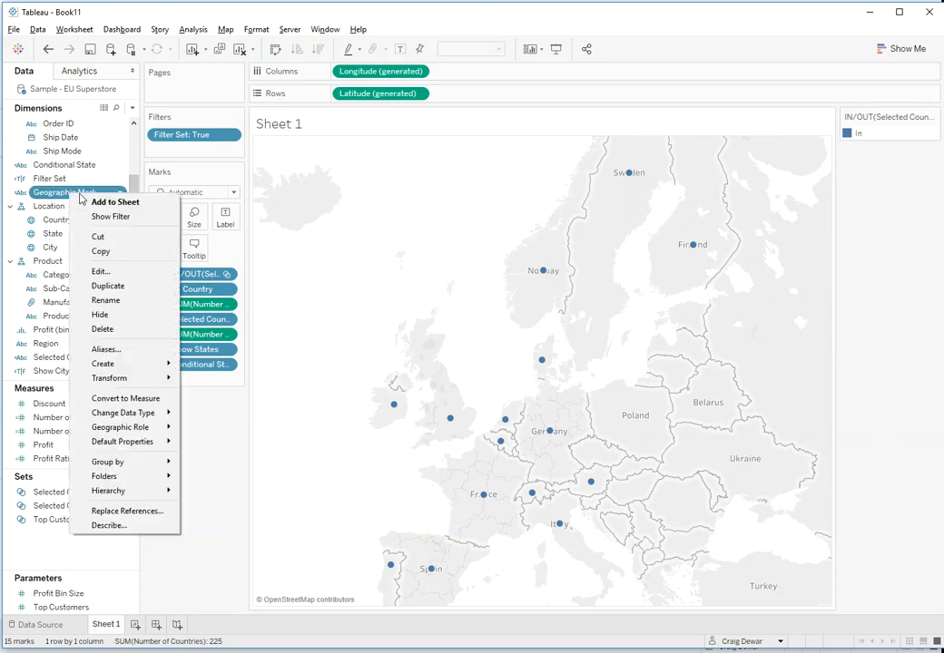
{"action": "mouse_move", "coordinate": [145, 429]}
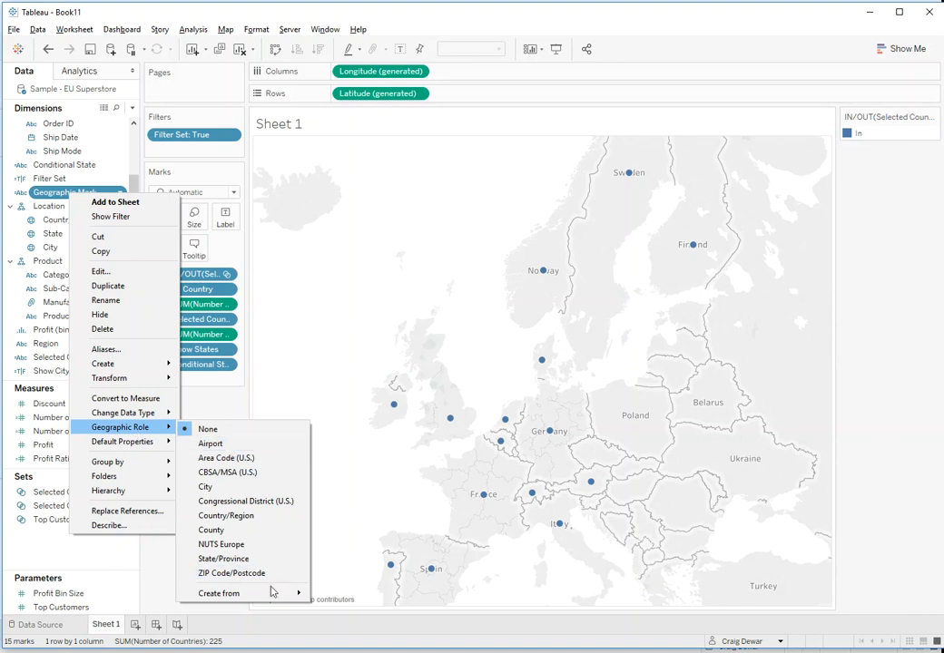
{"action": "mouse_move", "coordinate": [272, 594]}
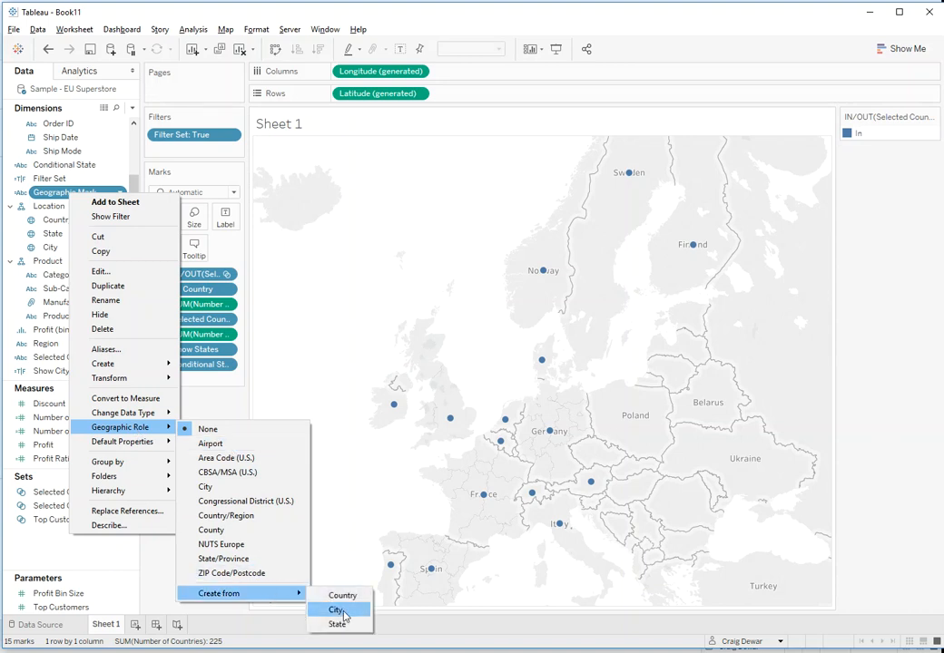
{"action": "left_click", "coordinate": [341, 614]}
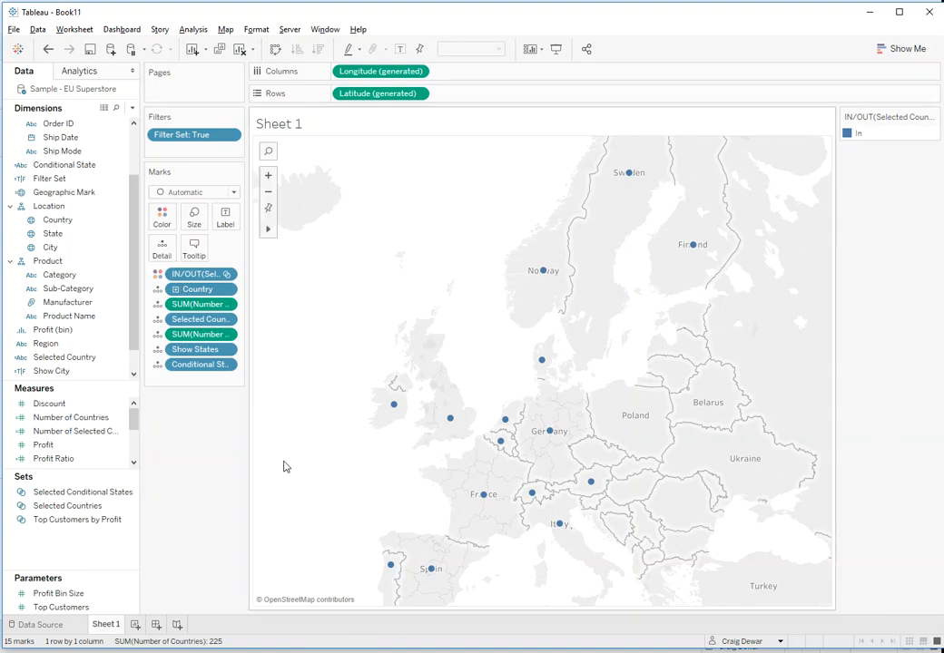
Add a worksheet action that changes set values, named Show Regions, with Sample - EU Superstore as its source
{"action": "mouse_move", "coordinate": [393, 408]}
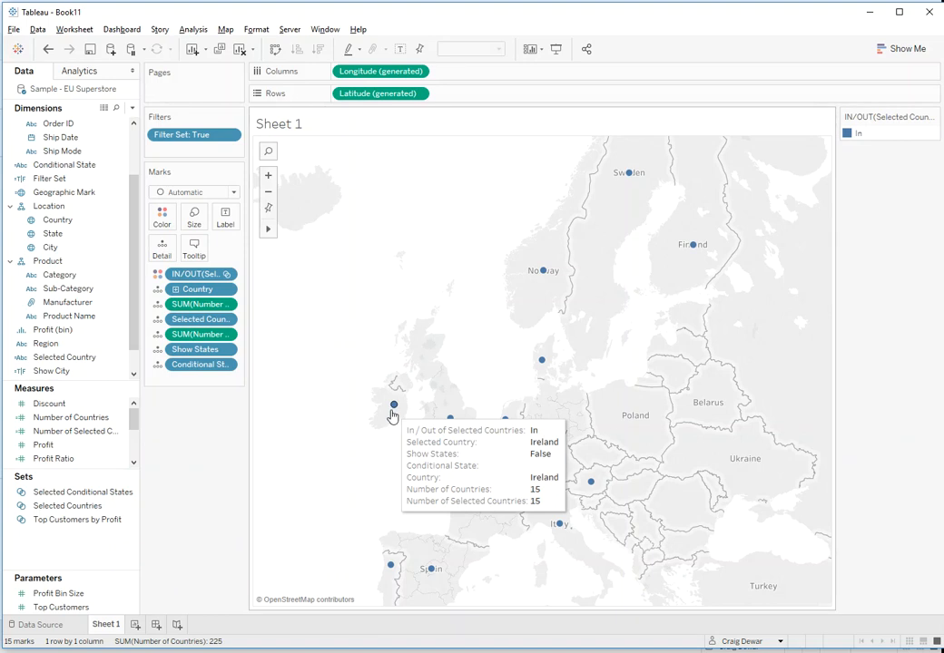
{"action": "left_click", "coordinate": [75, 29]}
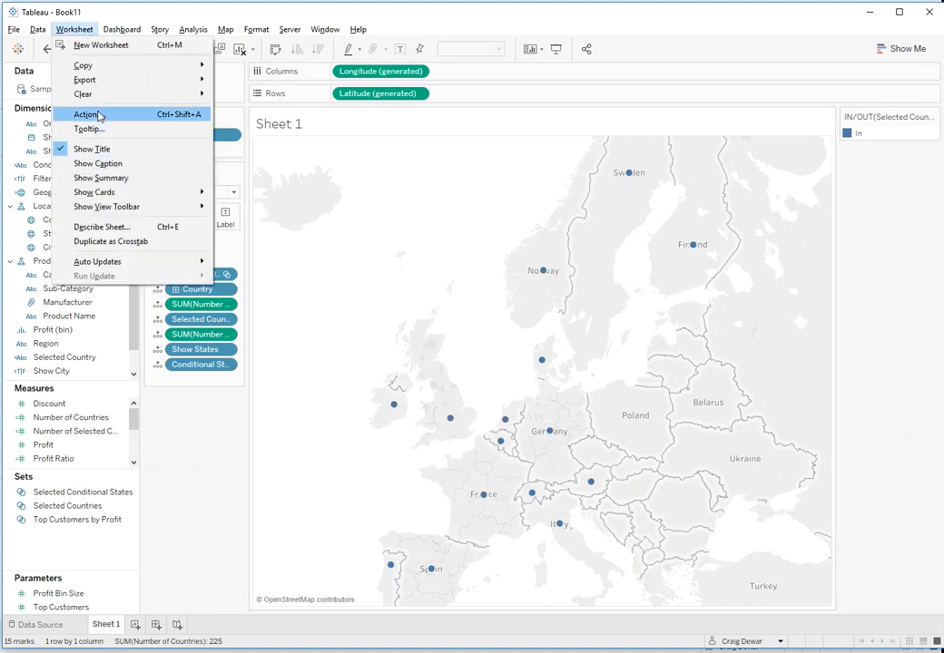
{"action": "left_click", "coordinate": [90, 114]}
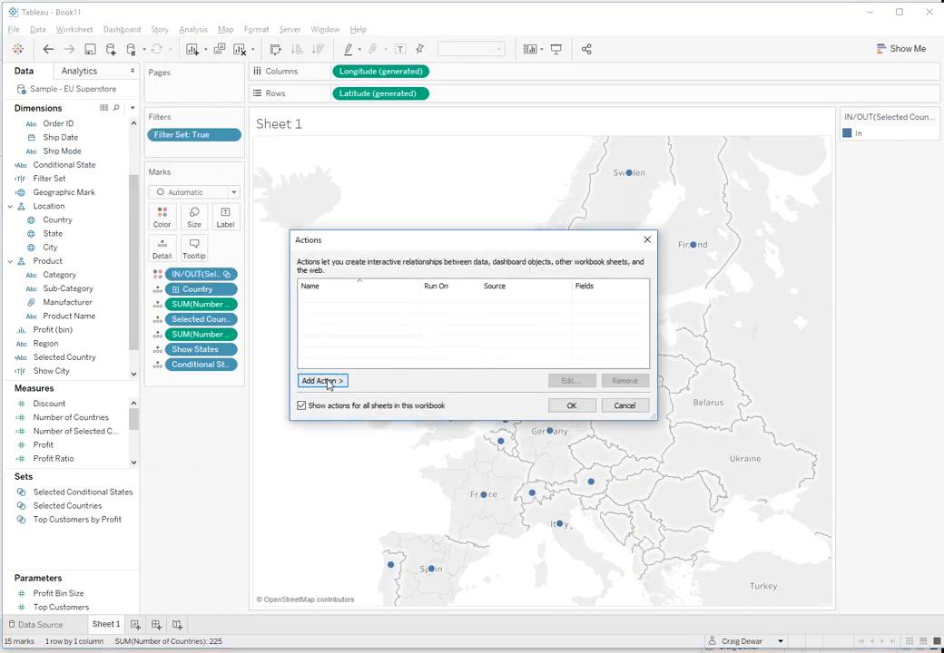
{"action": "left_click", "coordinate": [325, 382]}
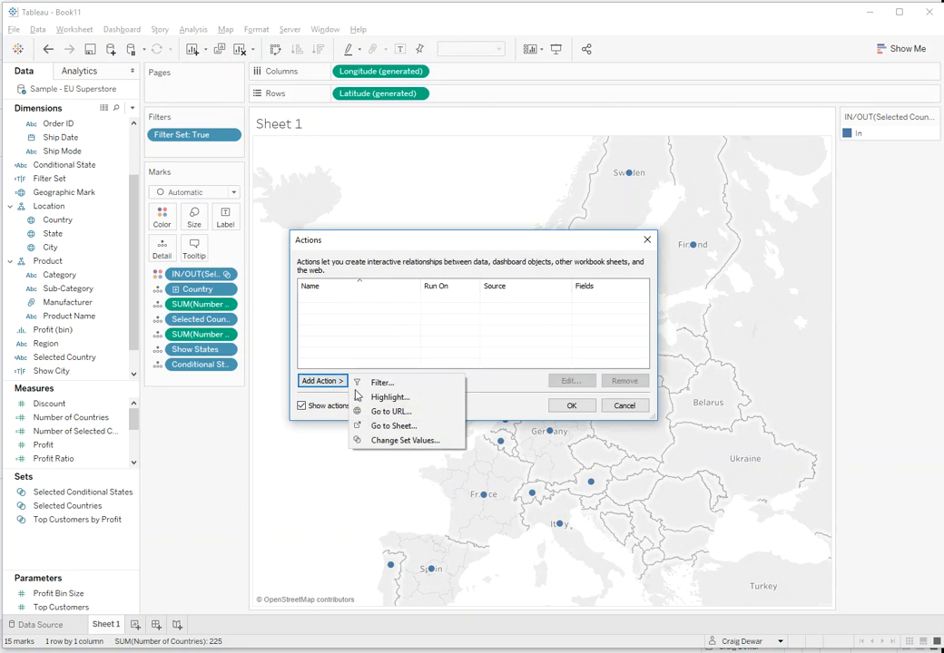
{"action": "left_click", "coordinate": [396, 441]}
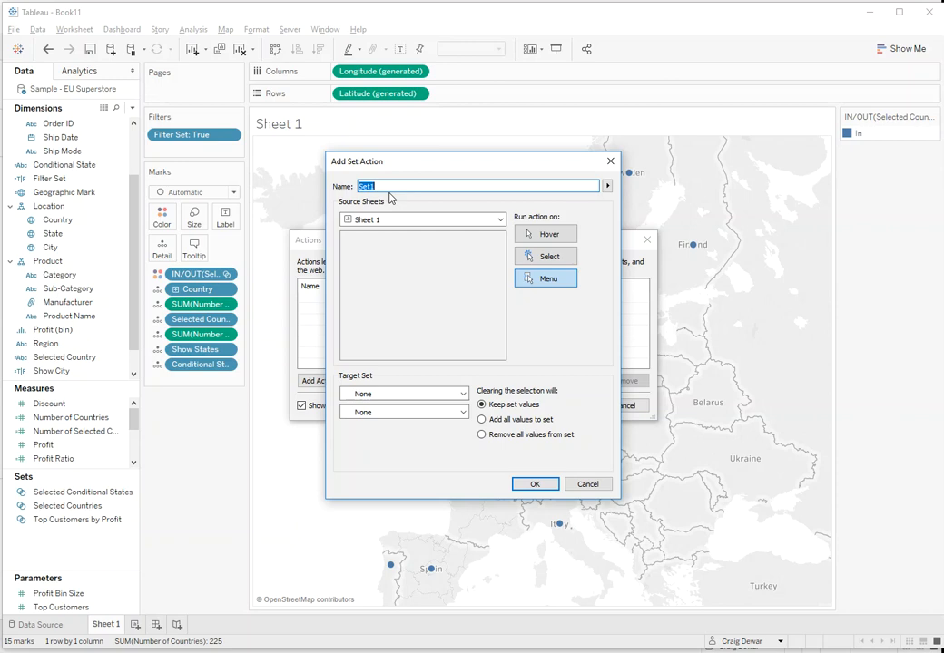
{"action": "type", "text": "Show Regions"}
{"action": "left_click", "coordinate": [406, 223]}
{"action": "left_click", "coordinate": [405, 254]}
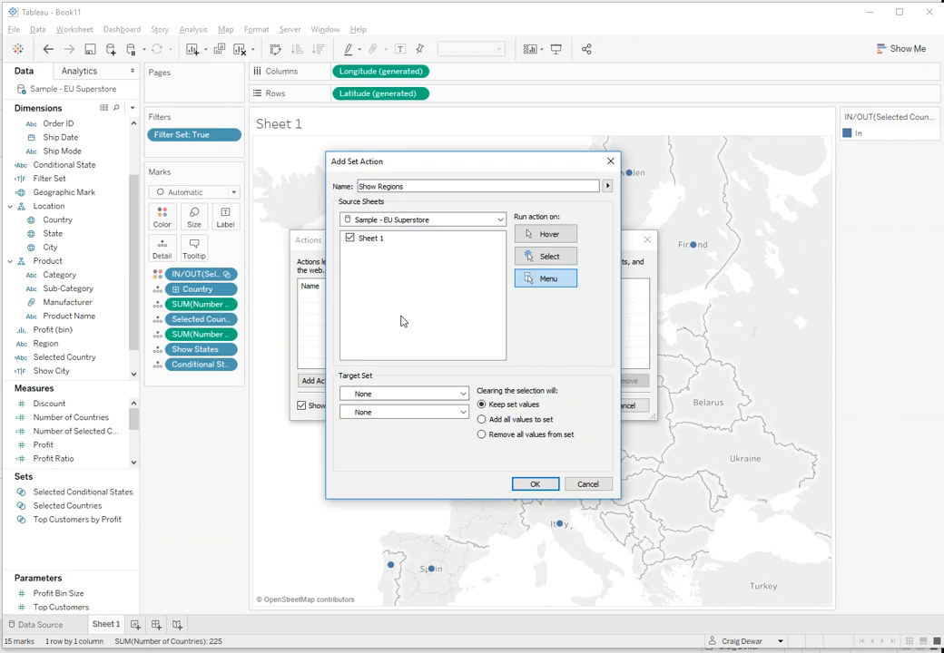
Target the Selected Countries set of Sample - EU Superstore in the Show Regions action and run it on Select
{"action": "left_click", "coordinate": [395, 392]}
{"action": "left_click", "coordinate": [392, 419]}
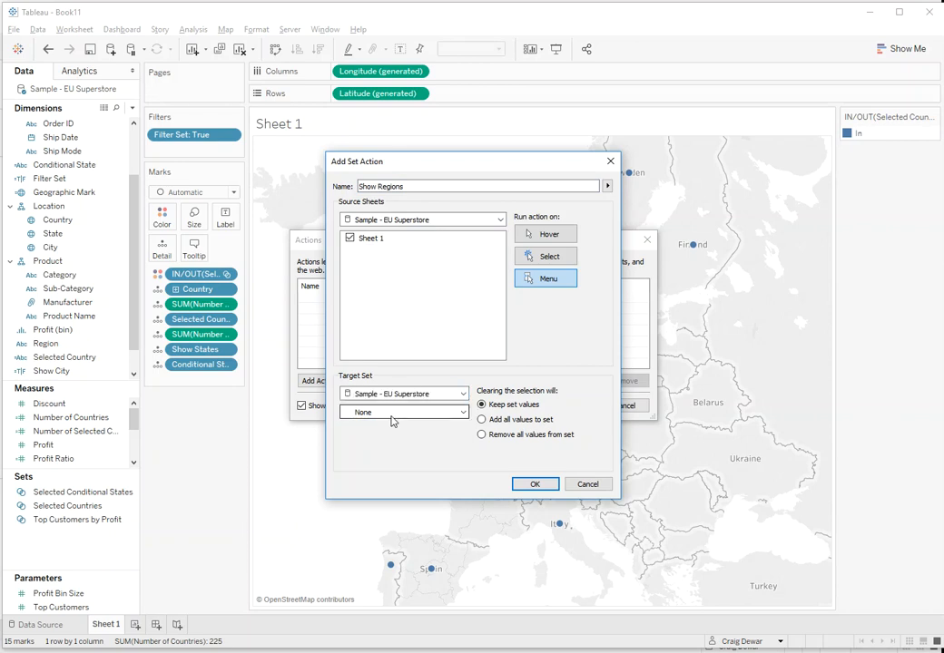
{"action": "left_click", "coordinate": [392, 414]}
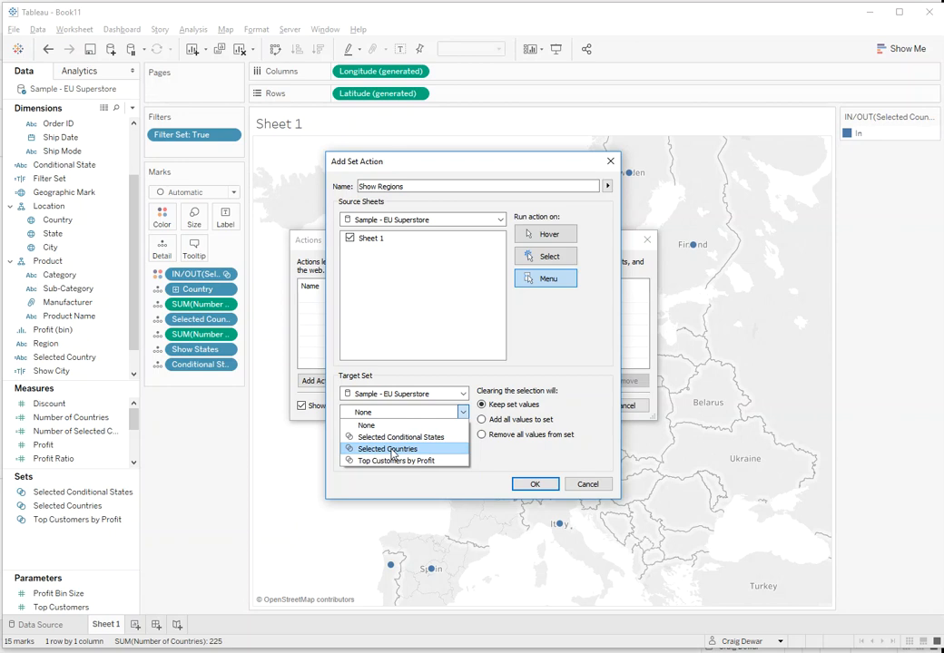
{"action": "left_click", "coordinate": [392, 450]}
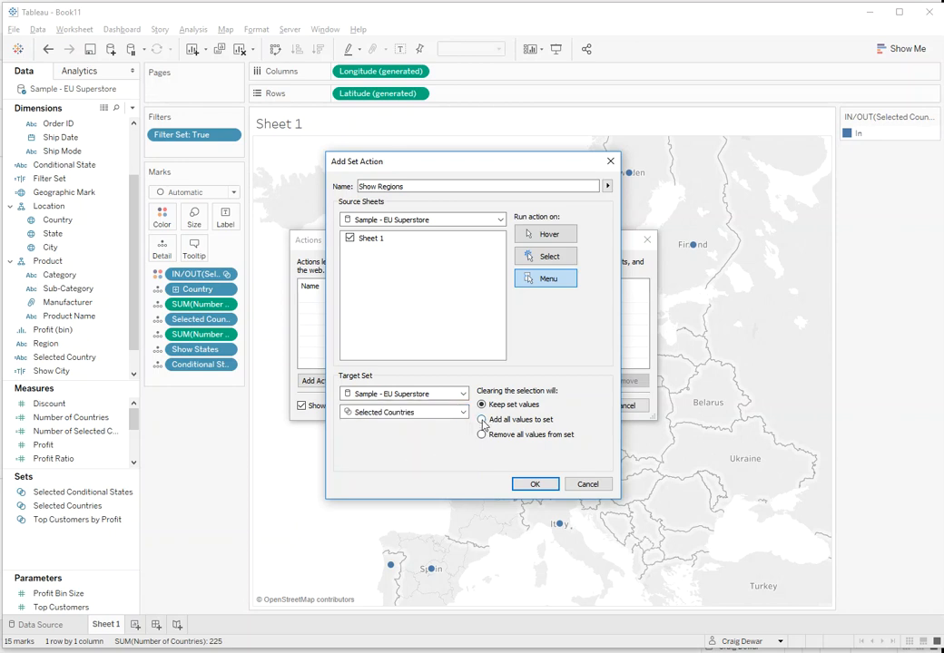
{"action": "left_click", "coordinate": [544, 256]}
{"action": "left_click", "coordinate": [541, 485]}
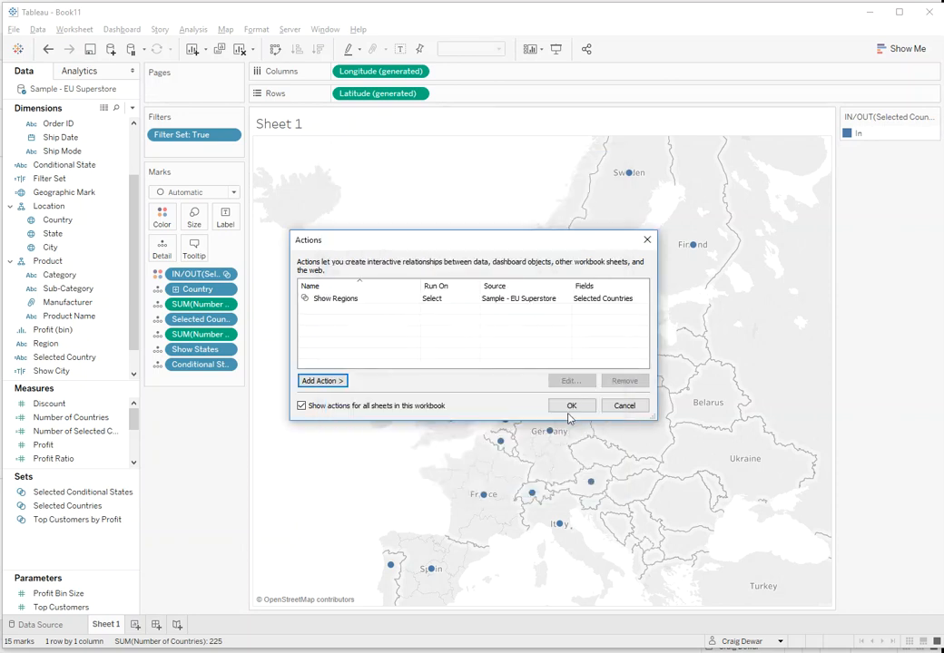
Add a second set action named Show Cities with Sample - EU Superstore as its source
{"action": "left_click", "coordinate": [338, 381]}
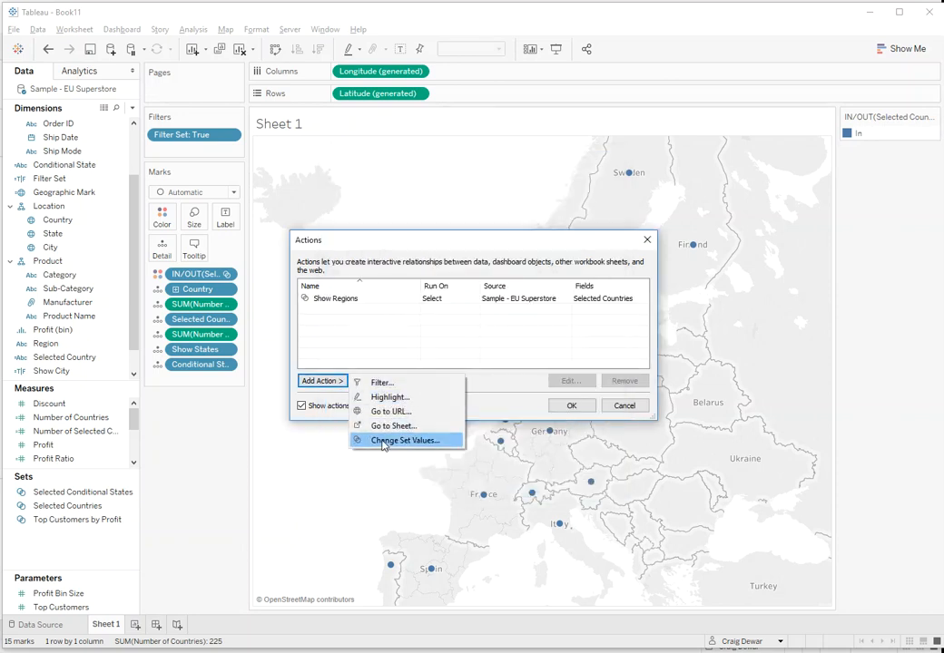
{"action": "left_click", "coordinate": [382, 442]}
{"action": "type", "text": "Show Citi"}
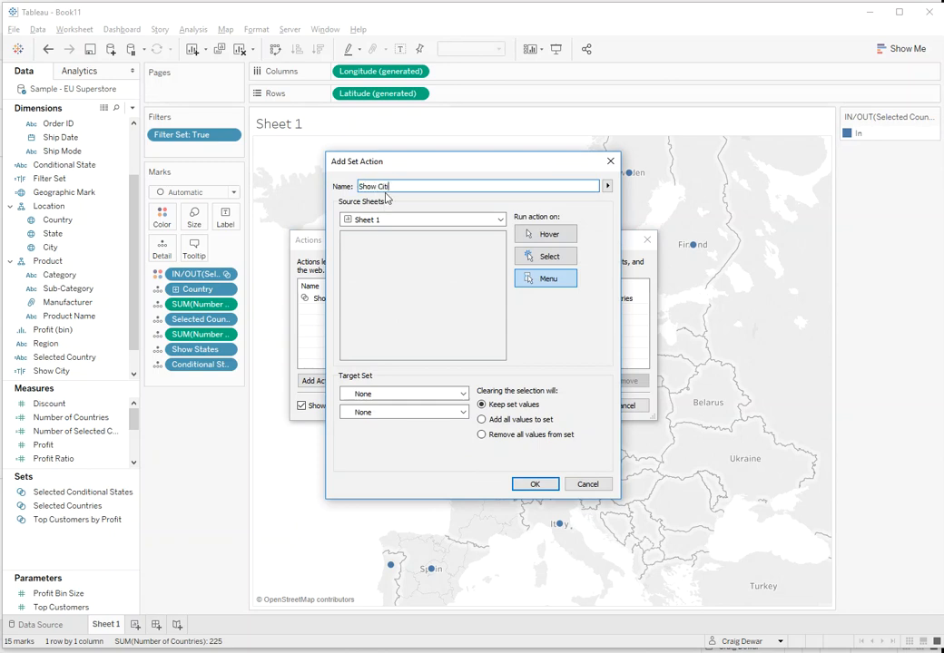
{"action": "left_click", "coordinate": [386, 221]}
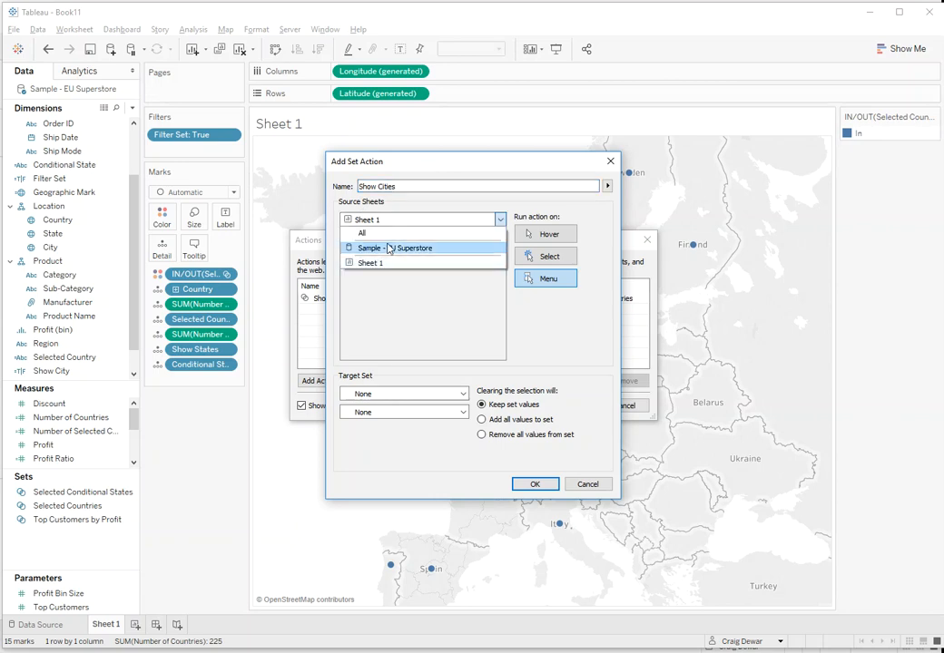
{"action": "left_click", "coordinate": [387, 247]}
Target Selected Conditional States in Show Cities, run it on Select, add all values when the selection clears, and save the actions
{"action": "left_click", "coordinate": [372, 393]}
{"action": "left_click", "coordinate": [371, 417]}
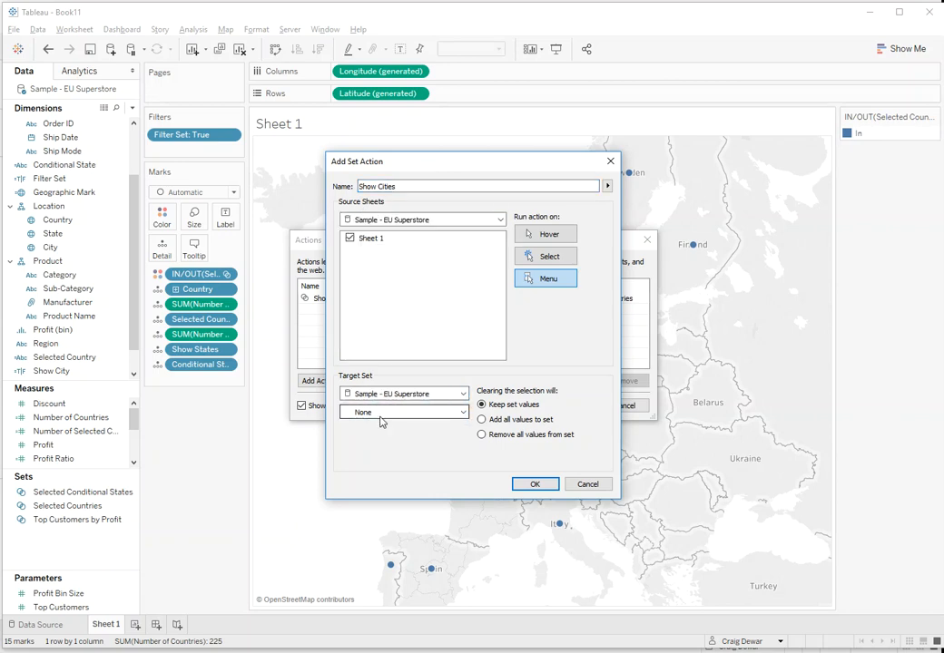
{"action": "left_click", "coordinate": [381, 413]}
{"action": "left_click", "coordinate": [392, 437]}
{"action": "left_click", "coordinate": [518, 420]}
{"action": "left_click", "coordinate": [548, 256]}
{"action": "left_click", "coordinate": [534, 485]}
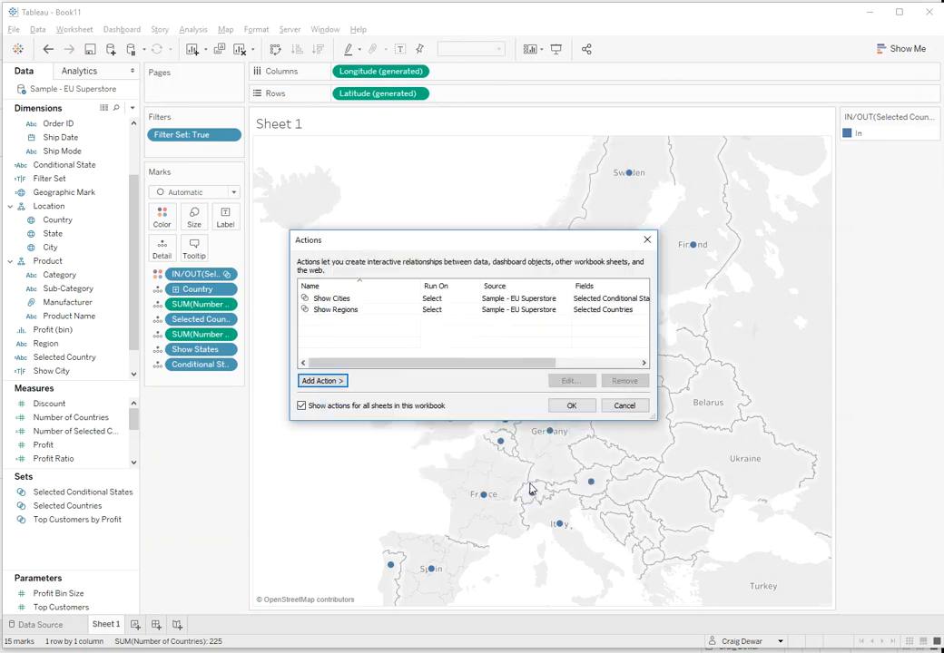
{"action": "left_click", "coordinate": [571, 410]}
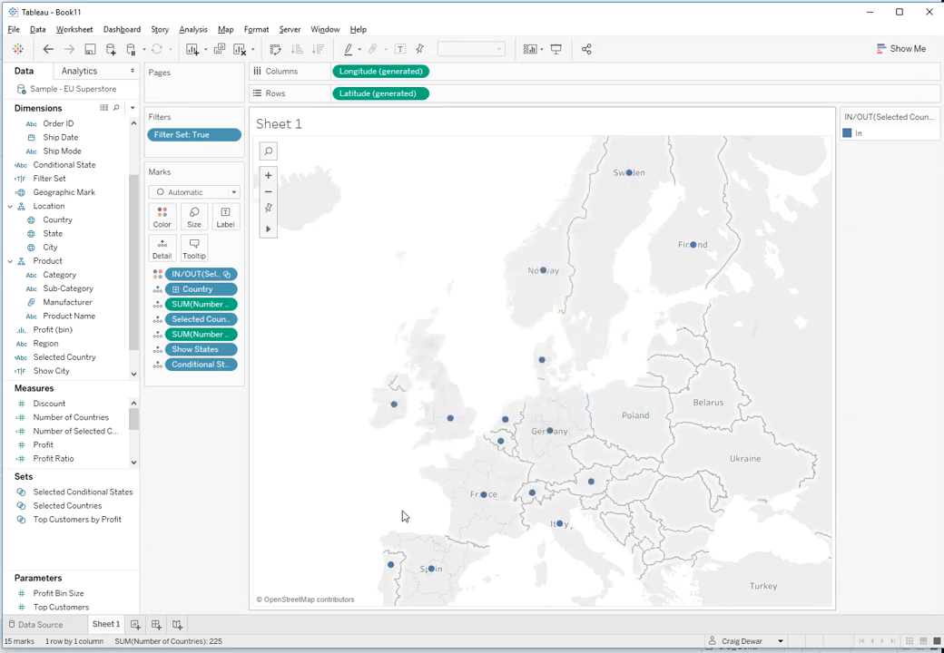
Select the marks for Ireland, United Kingdom, Netherlands and Belgium together on the map and examine their tooltips
{"action": "left_click_drag", "start_coordinate": [365, 385], "coordinate": [517, 457]}
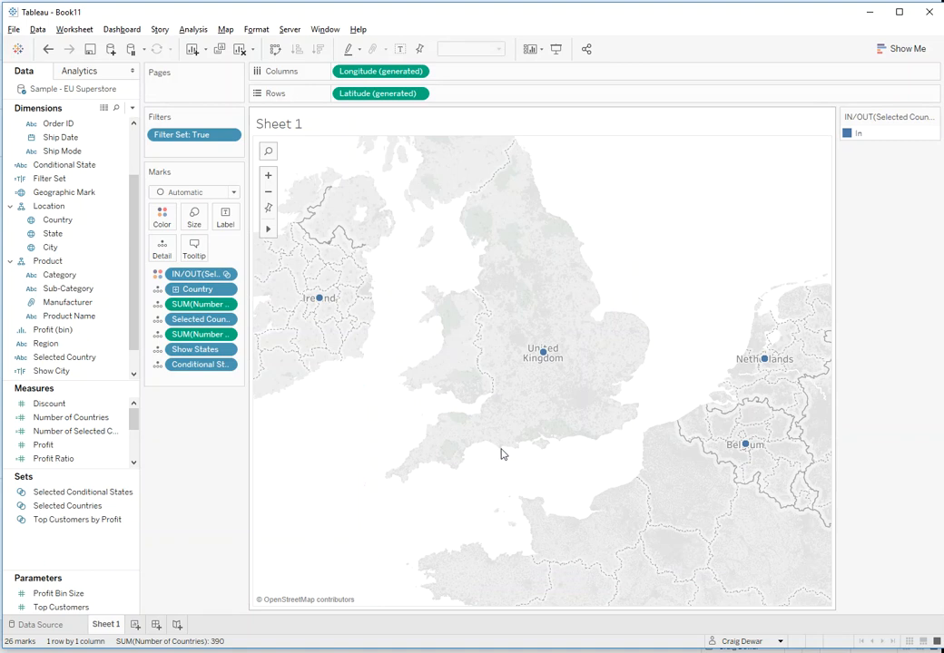
{"action": "mouse_move", "coordinate": [544, 356]}
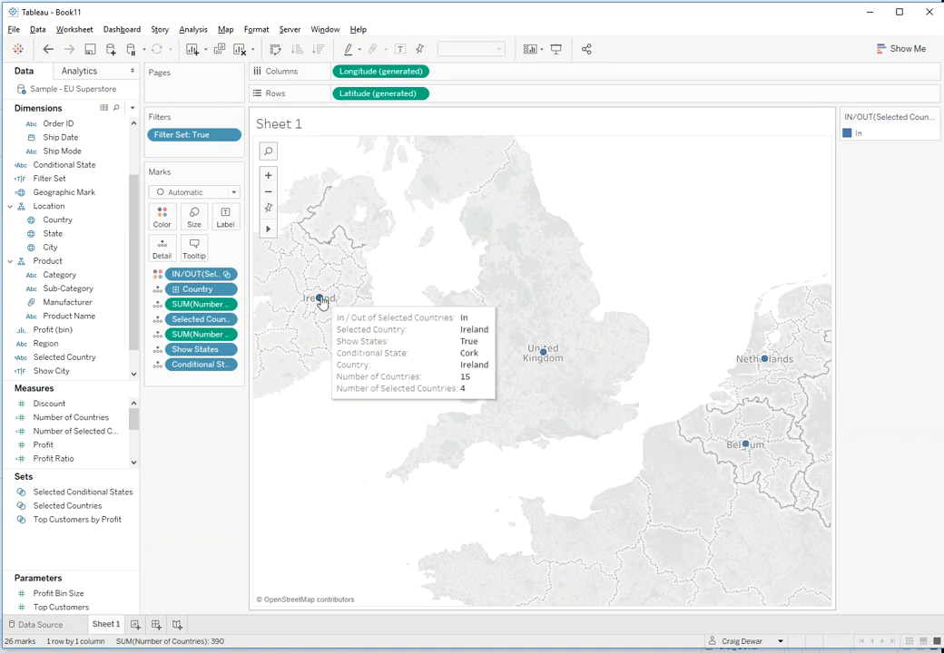
{"action": "mouse_move", "coordinate": [767, 362]}
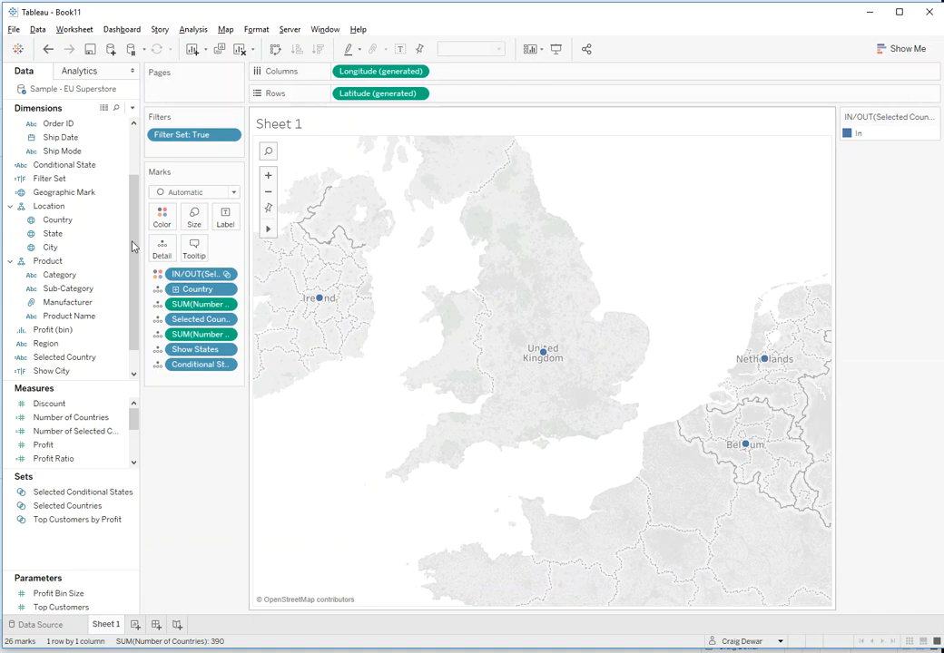
Add Conditional State and Geographic Mark to Detail so the map plots marks at the drilled-down level
{"action": "left_click_drag", "start_coordinate": [56, 169], "coordinate": [166, 251]}
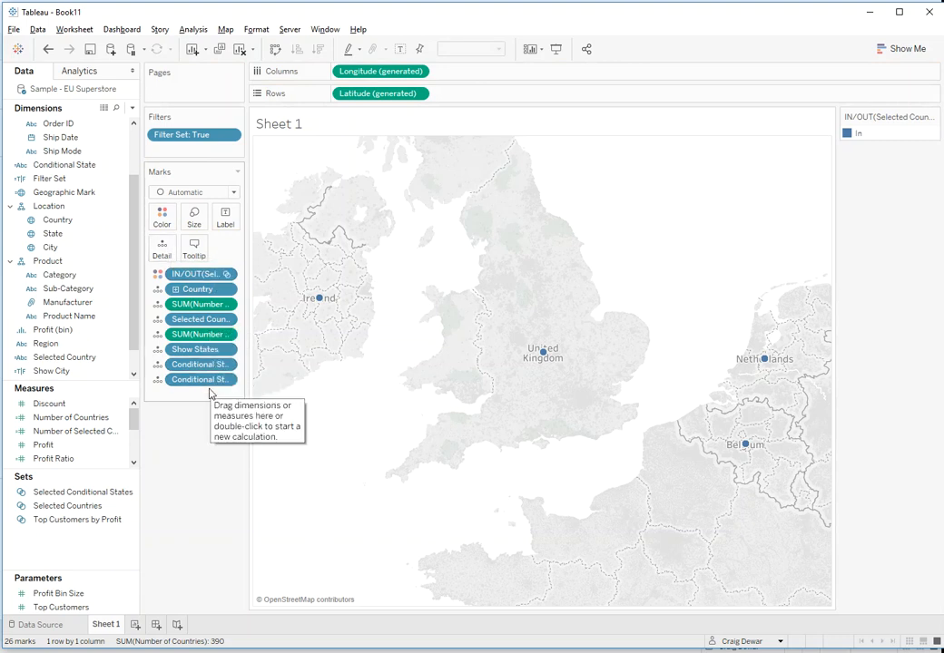
{"action": "left_click_drag", "start_coordinate": [64, 192], "coordinate": [154, 254]}
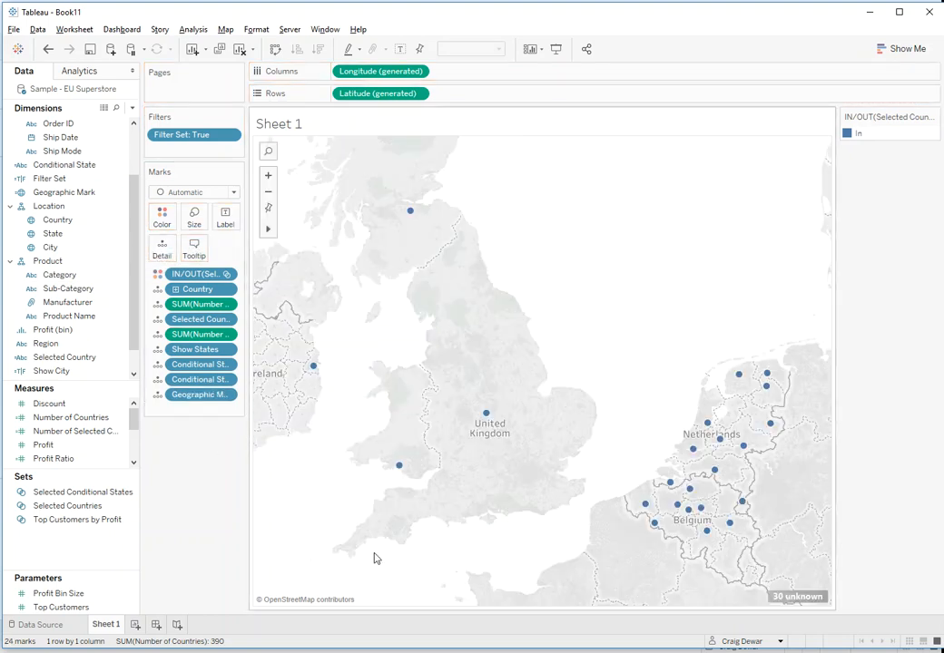
{"action": "mouse_move", "coordinate": [487, 417]}
{"action": "mouse_move", "coordinate": [708, 424]}
Select the England and Wales state marks together on the map to drill down to their cities
{"action": "left_click_drag", "start_coordinate": [525, 484], "coordinate": [374, 393]}
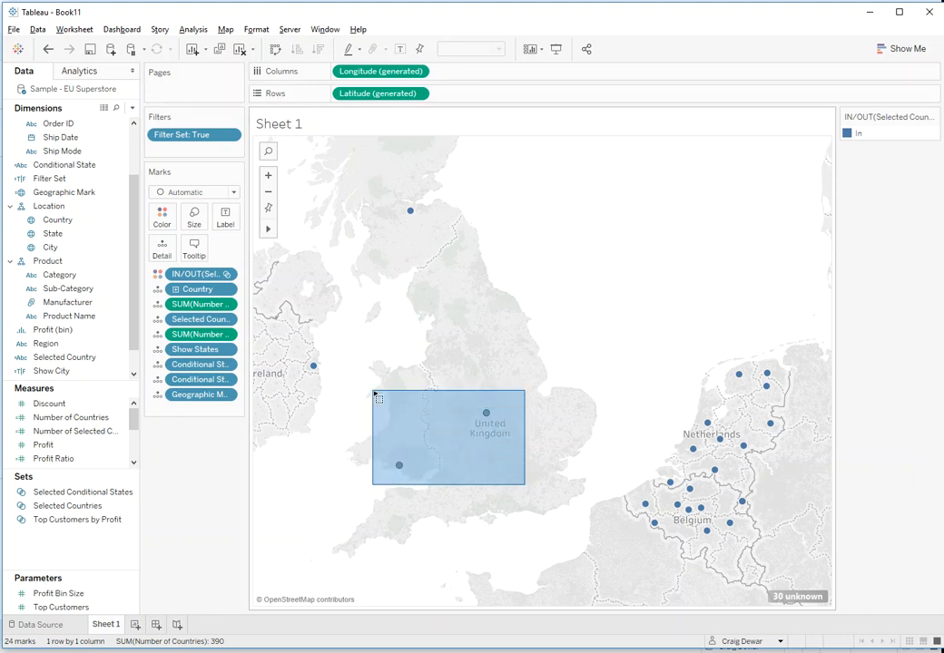
{"action": "left_click_drag", "start_coordinate": [374, 393], "coordinate": [373, 390]}
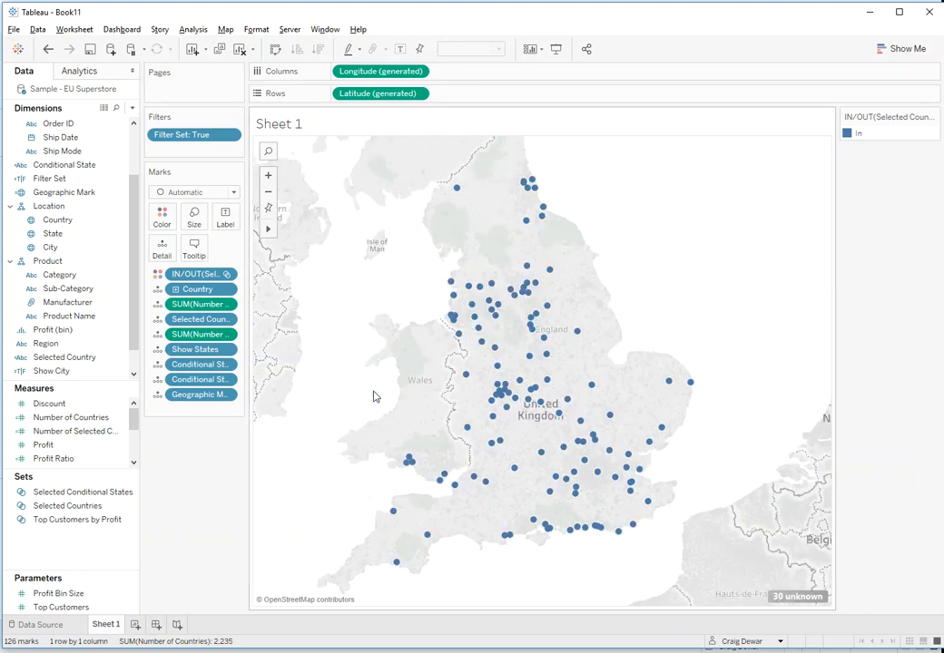
{"action": "mouse_move", "coordinate": [478, 309]}
Enlarge the city marks on the map and color them by Profit Ratio
{"action": "left_click", "coordinate": [192, 214]}
{"action": "left_click_drag", "start_coordinate": [217, 246], "coordinate": [237, 254]}
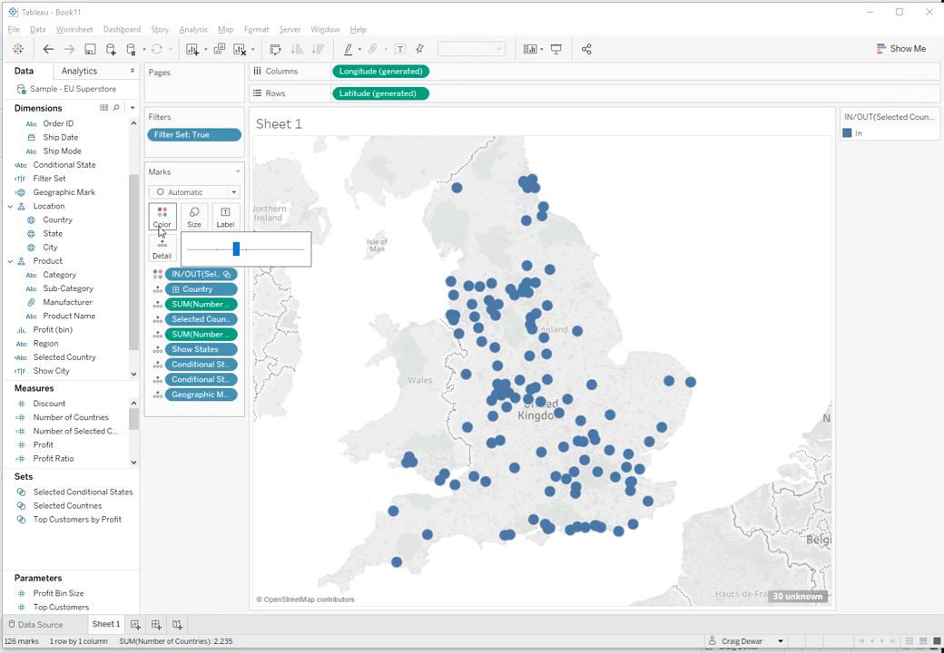
{"action": "left_click_drag", "start_coordinate": [54, 459], "coordinate": [162, 220]}
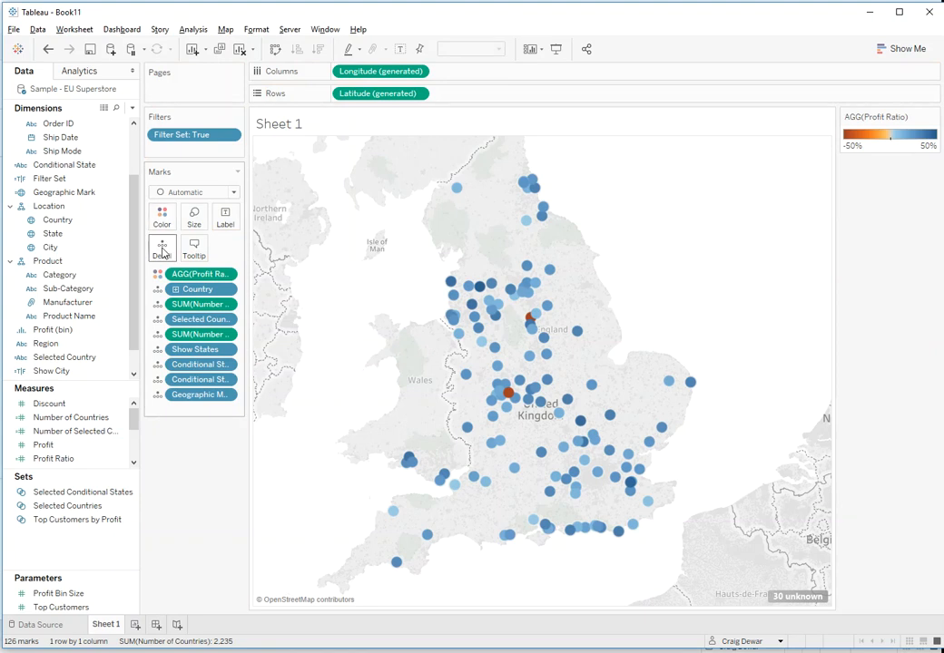
Reduce the mark opacity to 48% and open the border color choices for the marks
{"action": "left_click", "coordinate": [162, 218]}
{"action": "left_click_drag", "start_coordinate": [218, 290], "coordinate": [193, 290]}
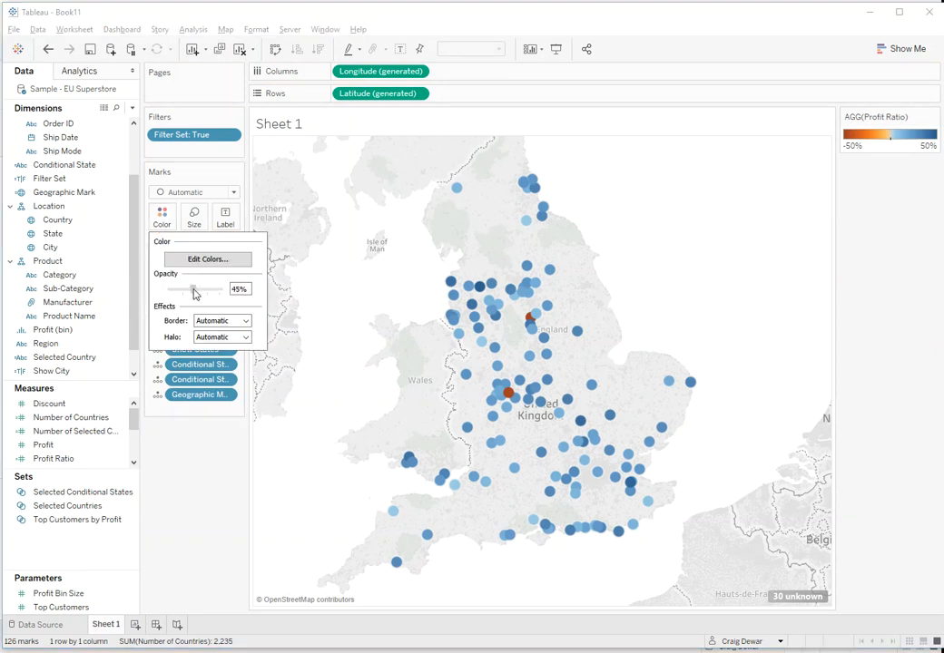
{"action": "left_click", "coordinate": [223, 321]}
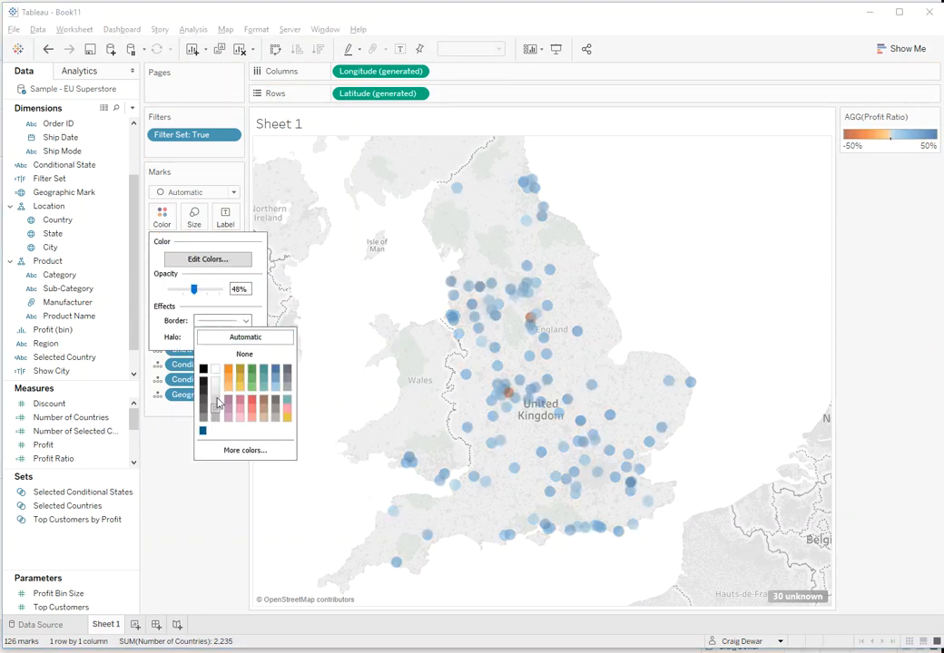
Show mark labels on the city marks, align them middle center and allow them to overlap other marks
{"action": "left_click", "coordinate": [224, 218]}
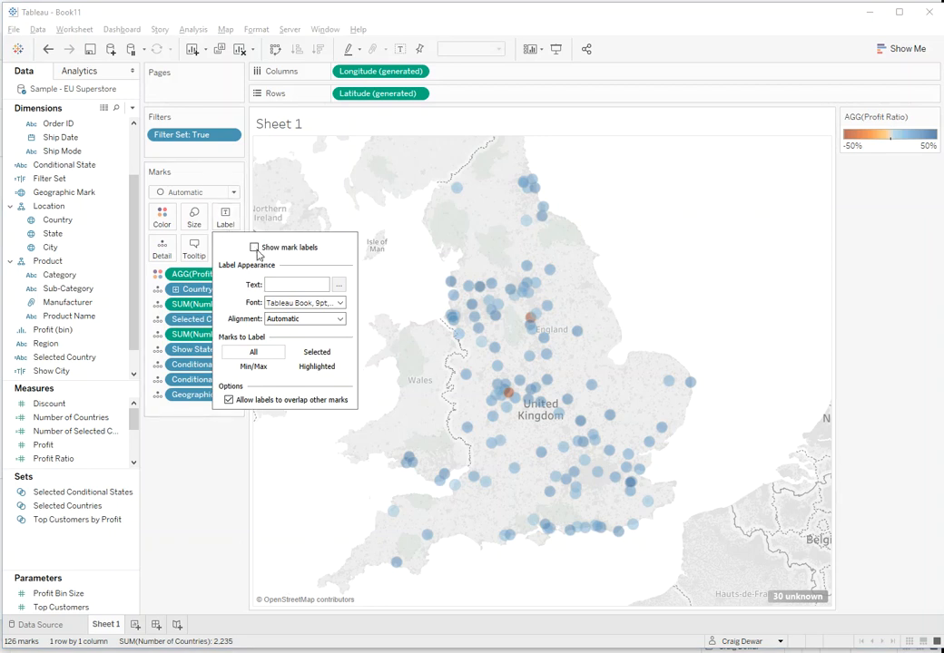
{"action": "left_click", "coordinate": [254, 248]}
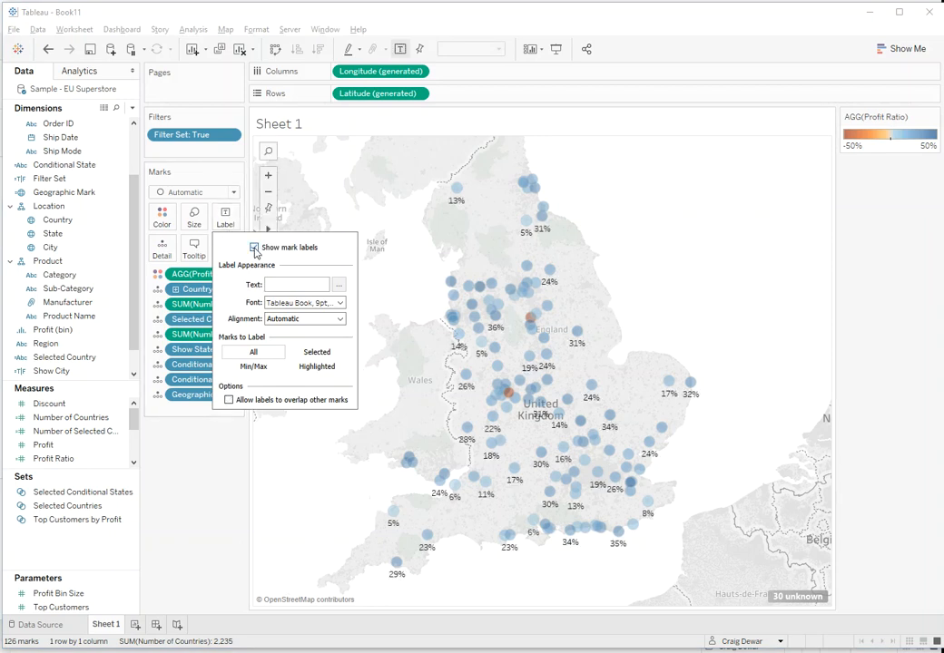
{"action": "left_click", "coordinate": [299, 319]}
{"action": "left_click", "coordinate": [298, 370]}
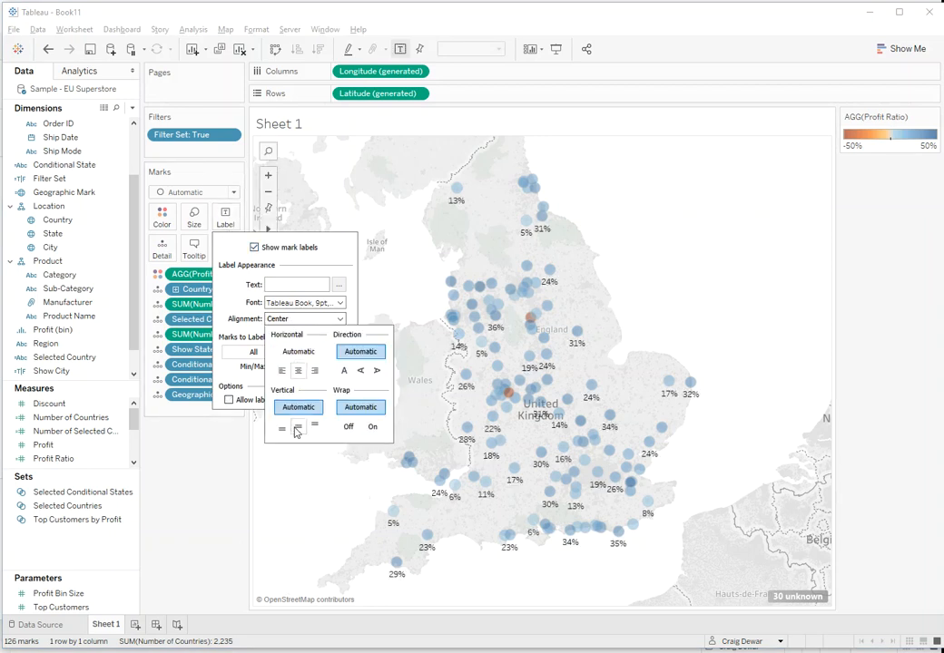
{"action": "left_click", "coordinate": [298, 426]}
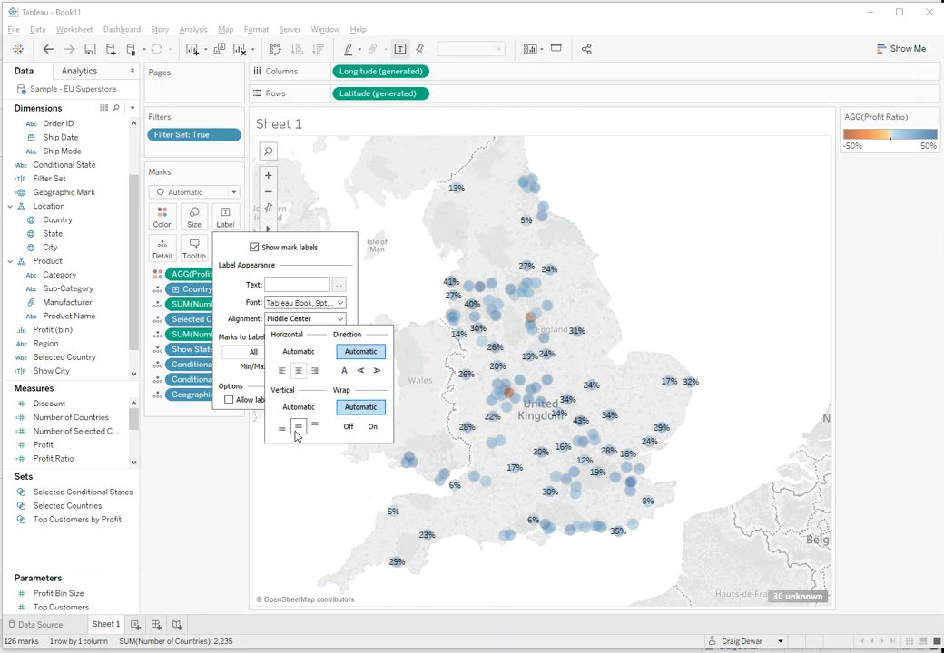
{"action": "left_click", "coordinate": [230, 401]}
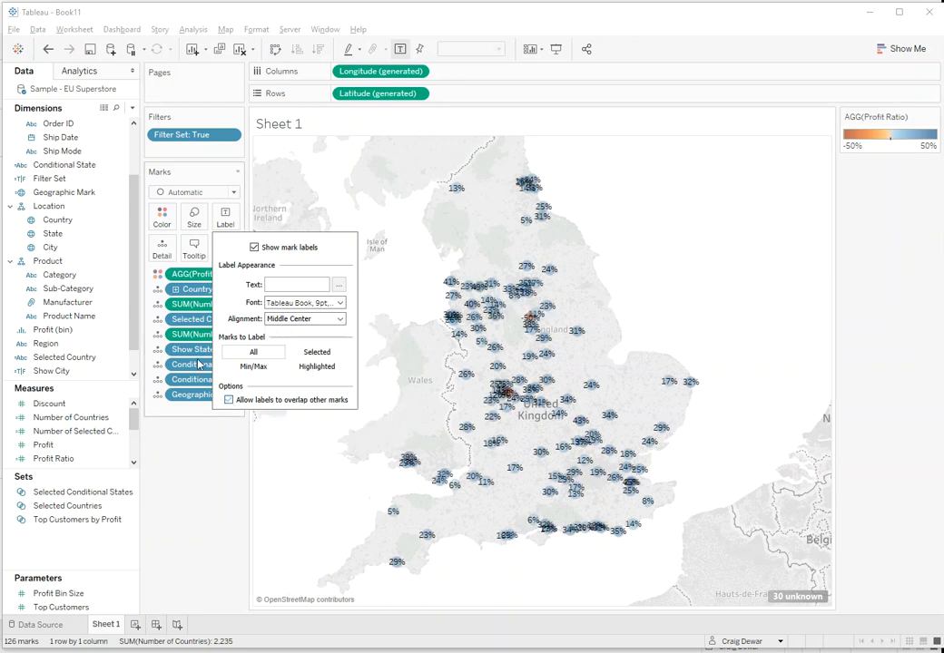
Enlarge the city marks on the map so the percentage labels fit inside the circles
{"action": "left_click", "coordinate": [191, 222]}
{"action": "left_click_drag", "start_coordinate": [215, 249], "coordinate": [252, 256]}
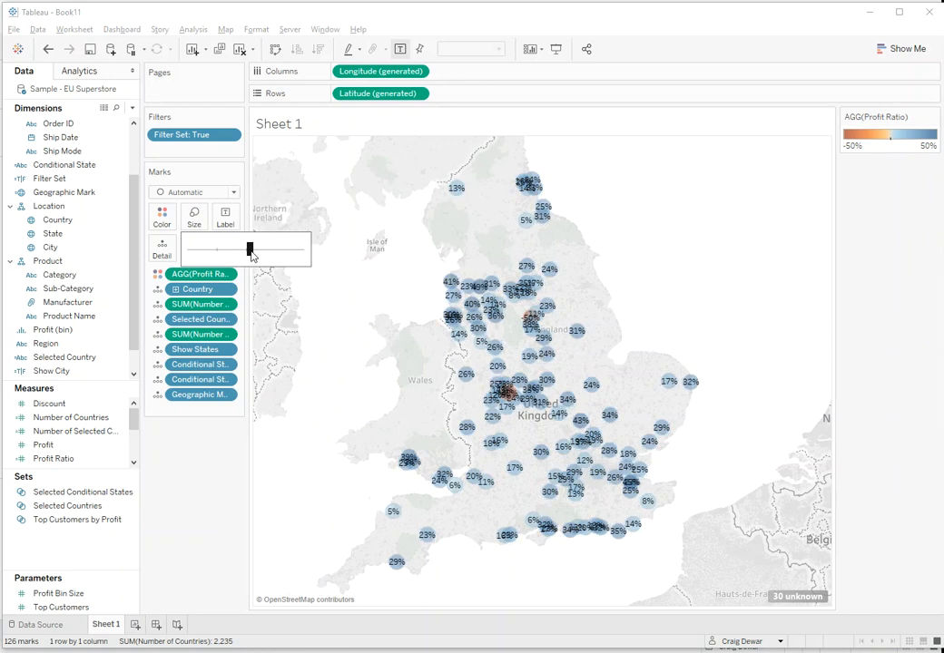
{"action": "left_click", "coordinate": [721, 271]}
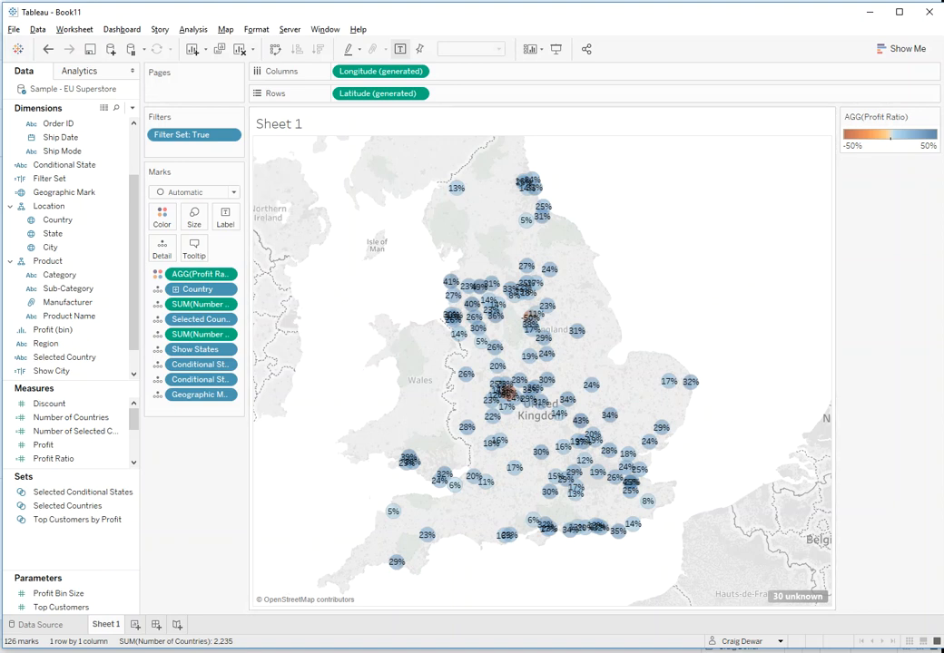
Create a new dashboard and place the Sheet 1 map on it
{"action": "left_click", "coordinate": [156, 624]}
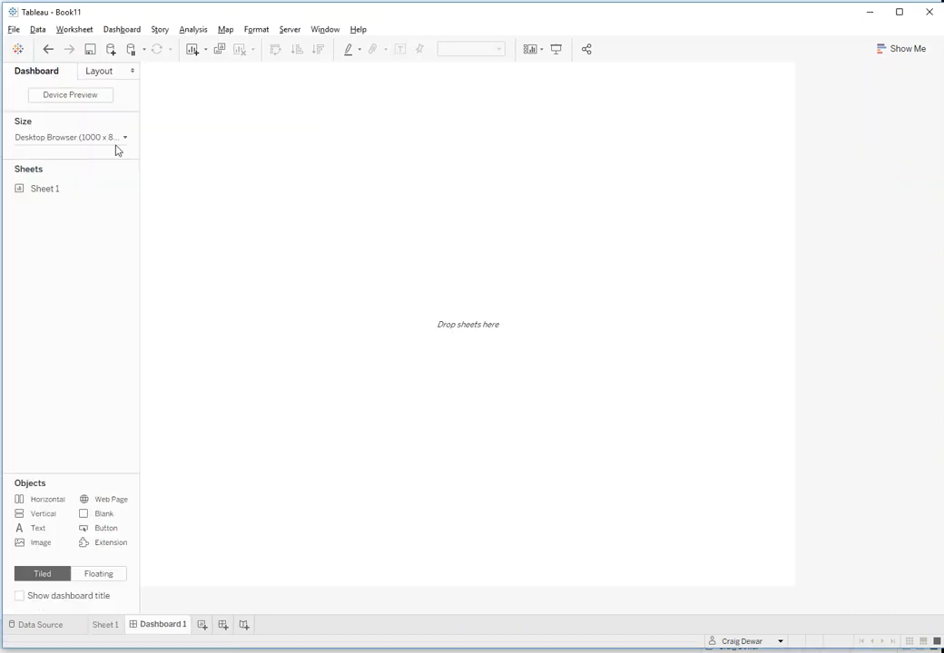
{"action": "left_click_drag", "start_coordinate": [40, 192], "coordinate": [529, 406]}
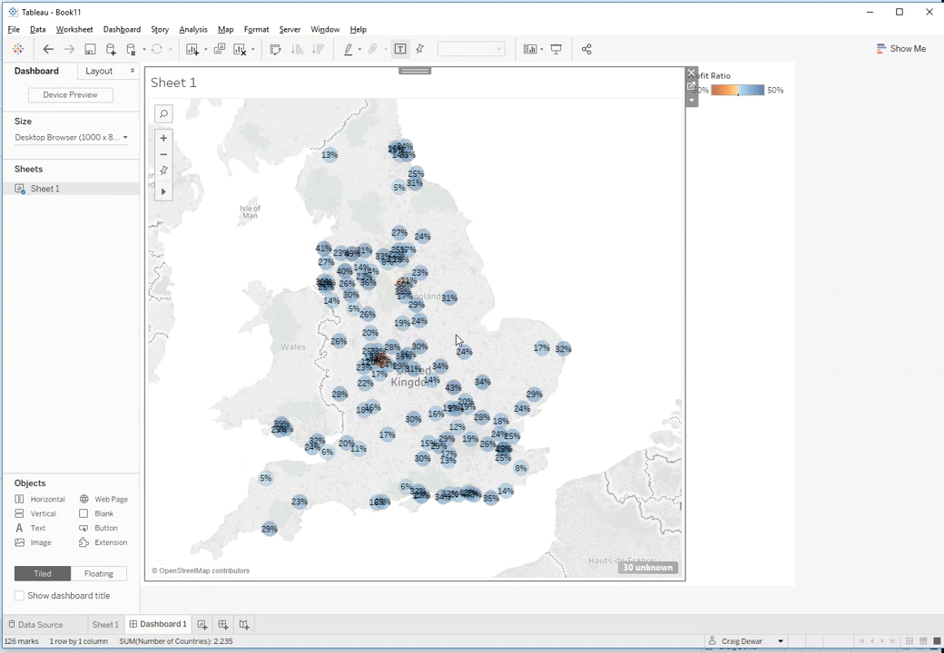
Examine the reset buttons in the Map drill down (1) reference workbook and return to Book11
{"action": "key", "text": "super+Tab"}
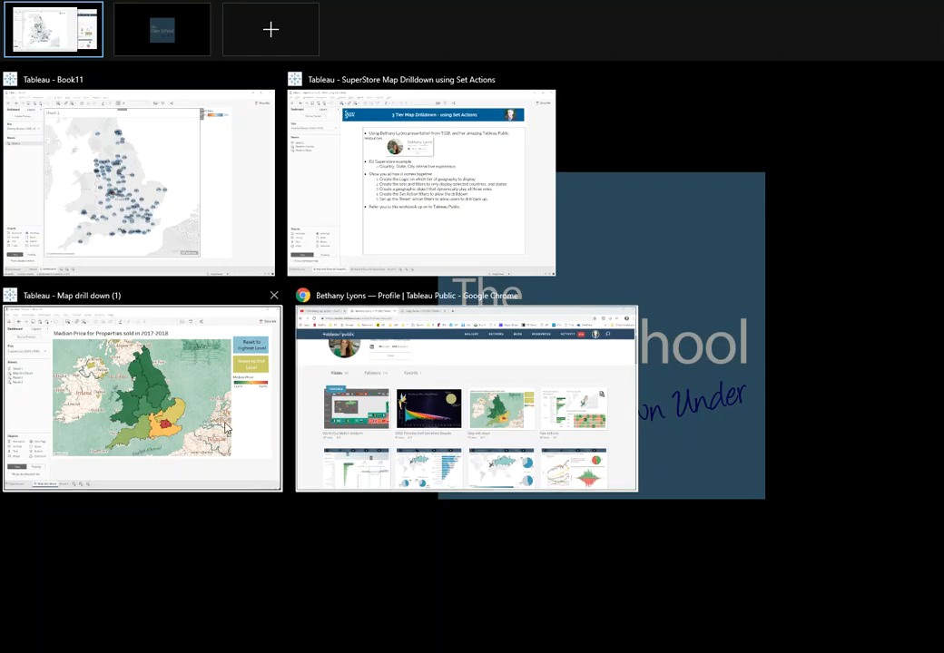
{"action": "left_click", "coordinate": [182, 344]}
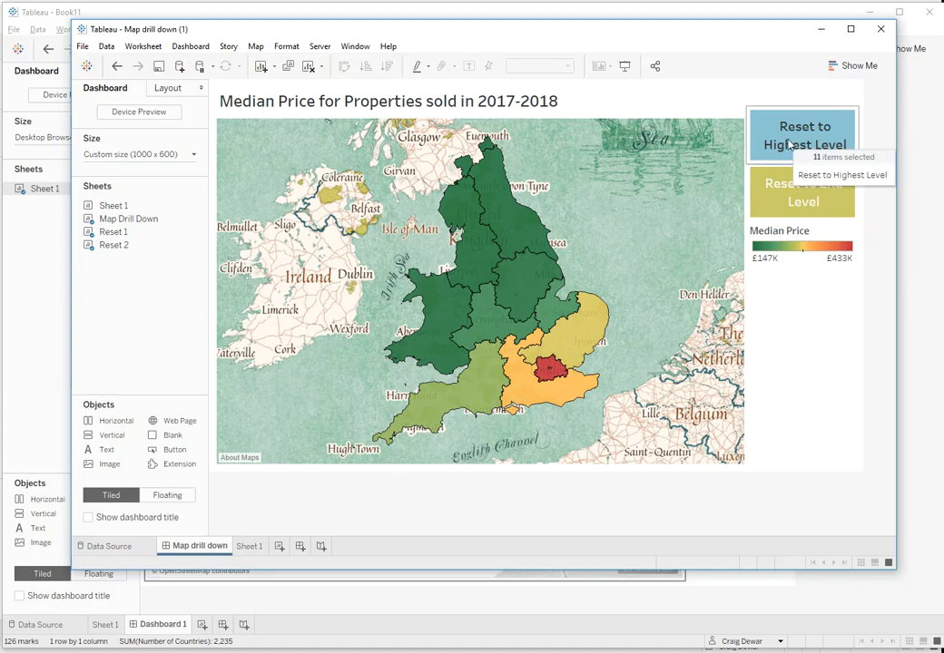
{"action": "left_click", "coordinate": [789, 211]}
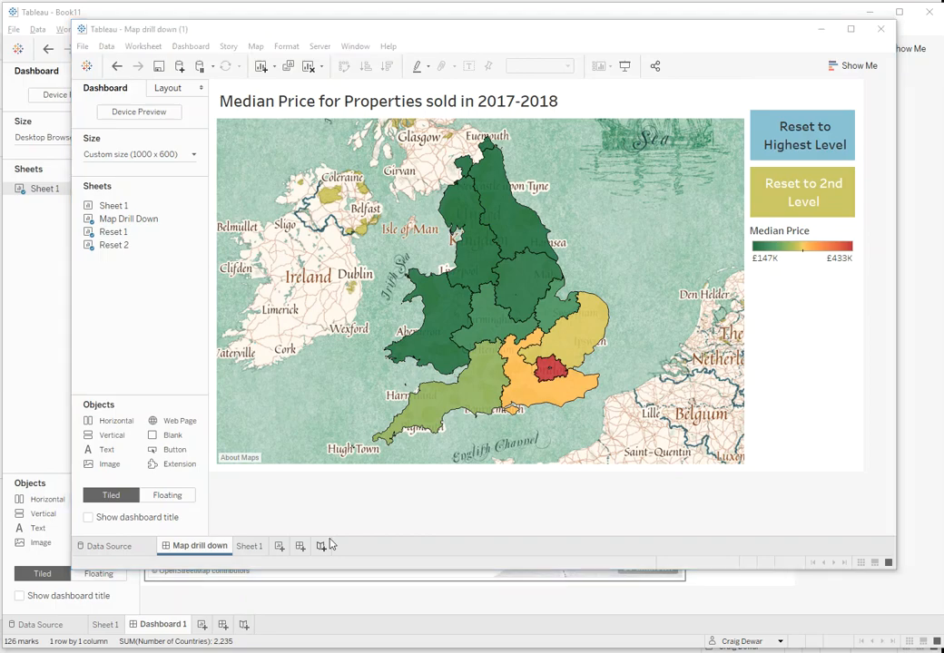
{"action": "key", "text": "super+Tab"}
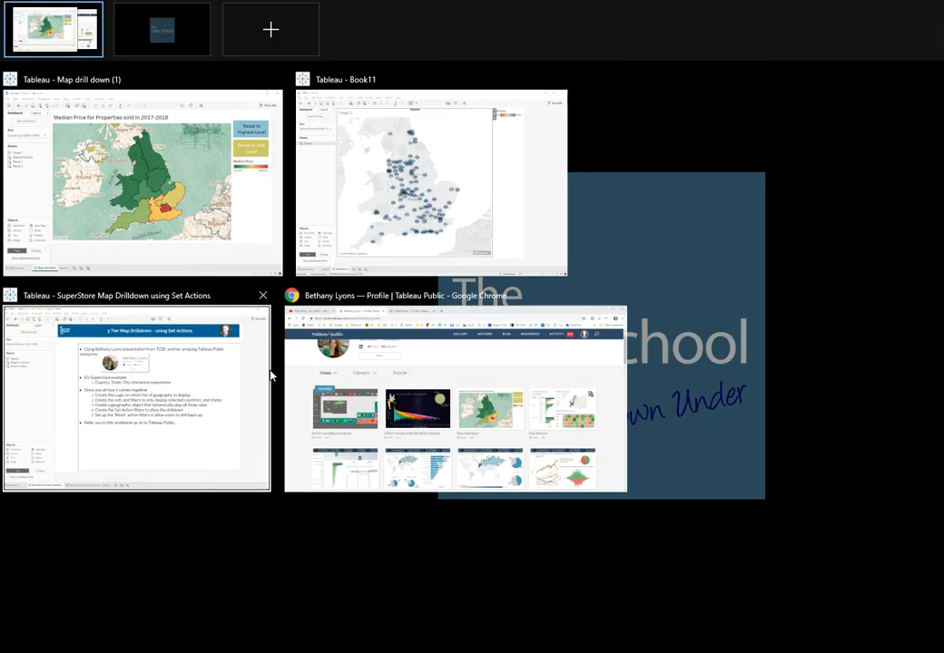
{"action": "left_click", "coordinate": [431, 181]}
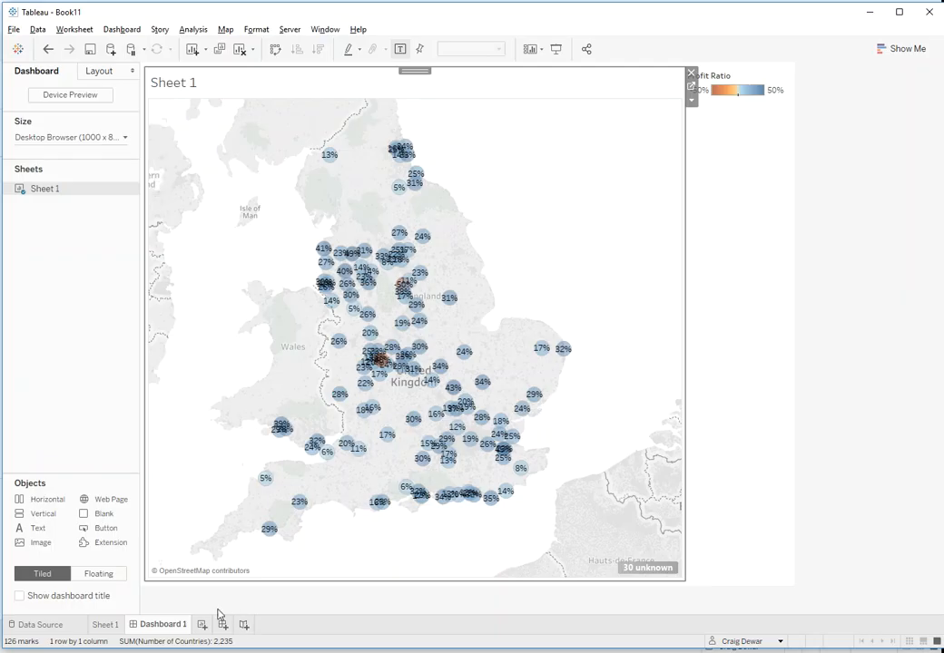
Create a new worksheet with the ad hoc row field "reset to country" and hide the field labels for rows
{"action": "left_click", "coordinate": [202, 624]}
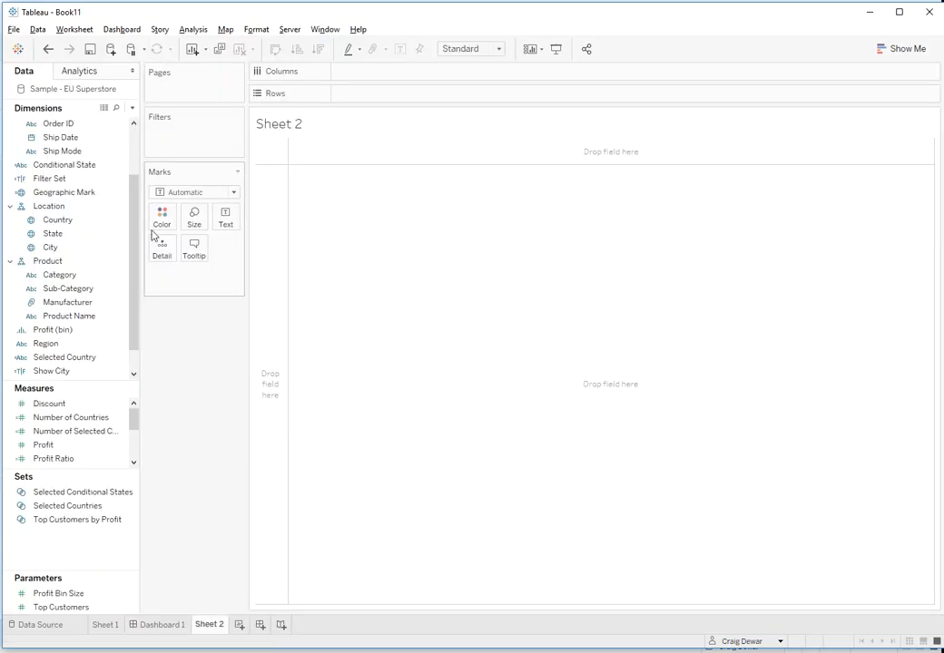
{"action": "double_click", "coordinate": [346, 92]}
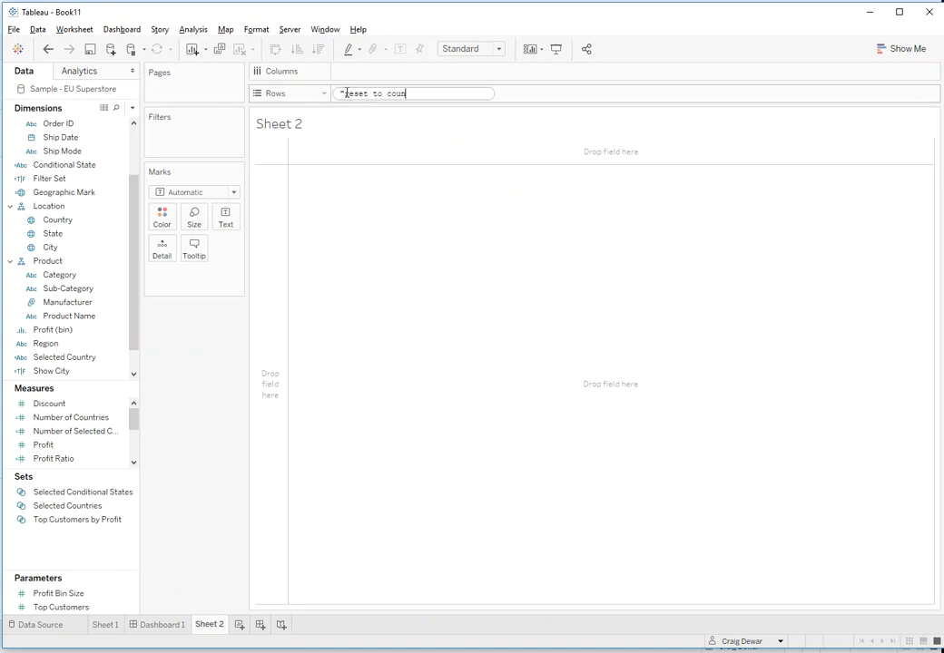
{"action": "type", "text": "\"reset to country\""}
{"action": "key", "text": "Return"}
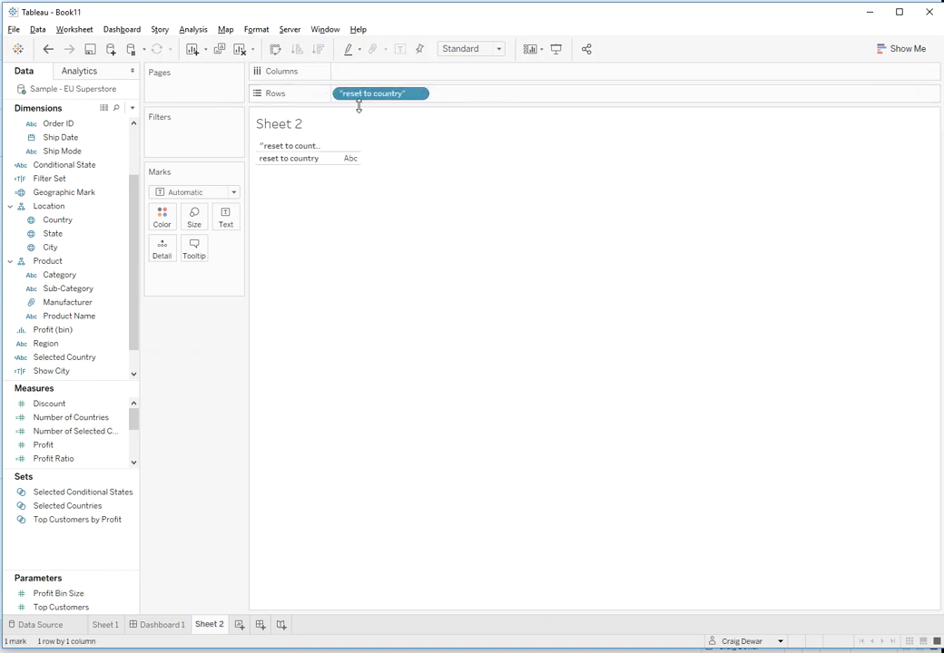
{"action": "right_click", "coordinate": [295, 150]}
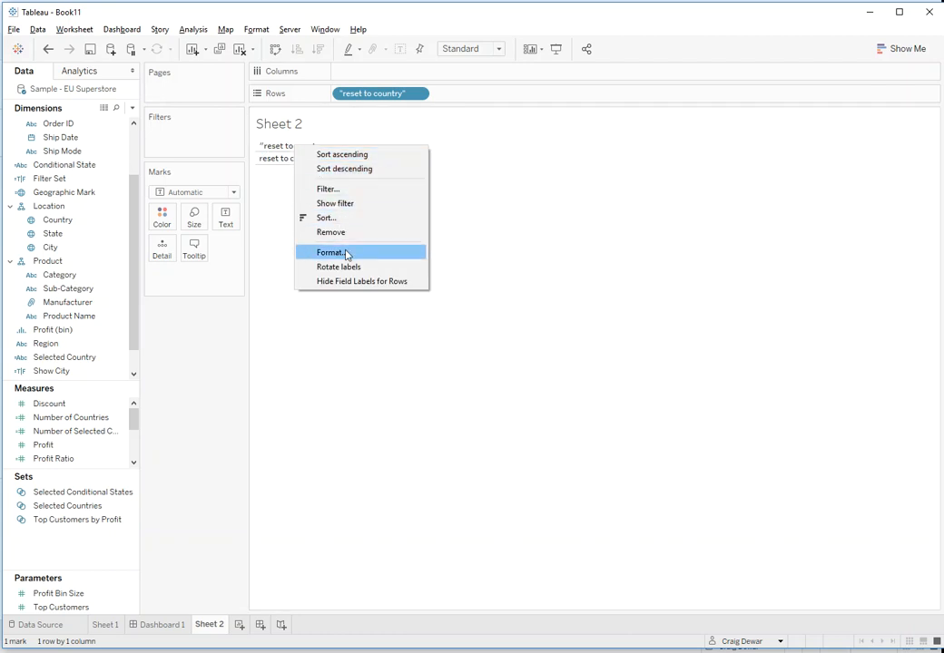
{"action": "left_click", "coordinate": [349, 281]}
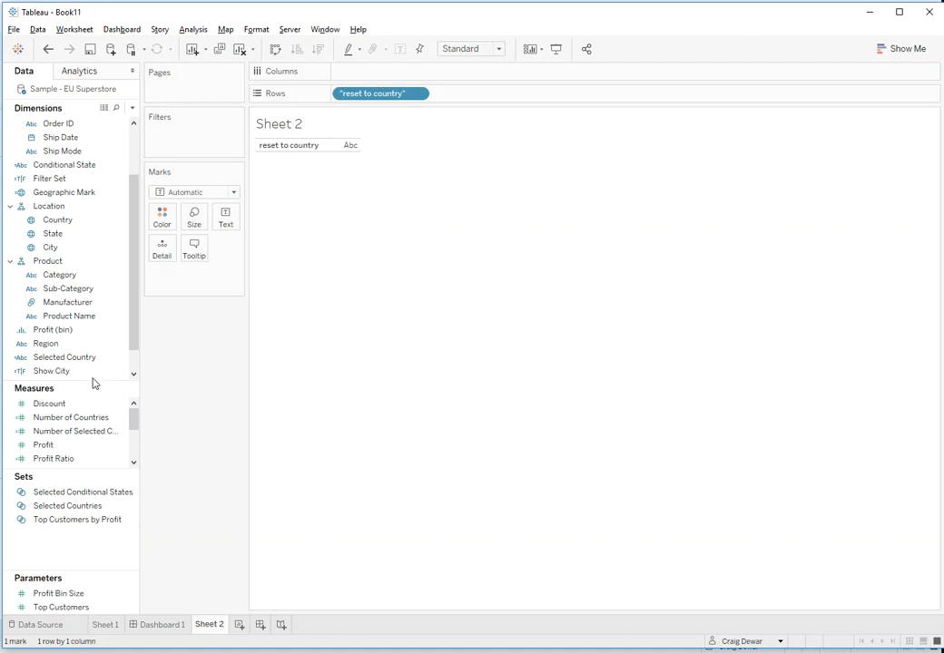
Add Country to the text marks of Sheet 2 and change the mark type to Square
{"action": "left_click", "coordinate": [52, 222]}
{"action": "left_click_drag", "start_coordinate": [52, 227], "coordinate": [225, 219]}
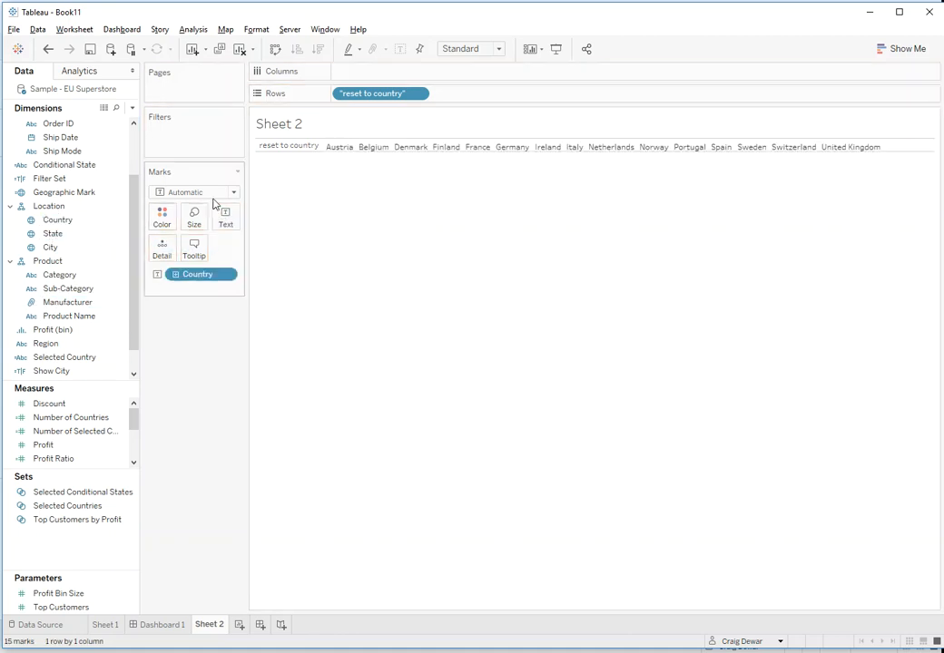
{"action": "left_click", "coordinate": [209, 192]}
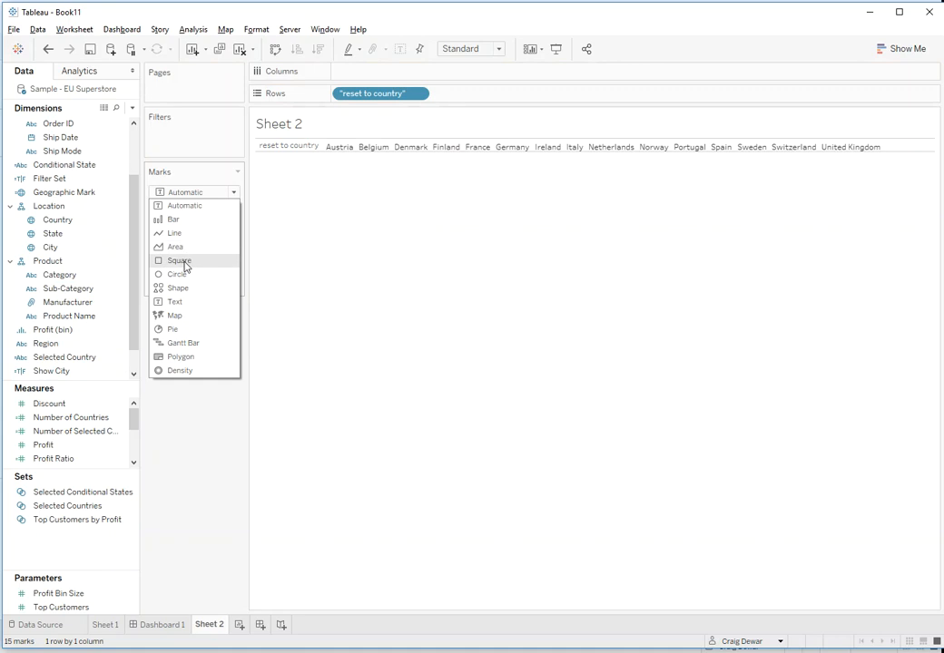
{"action": "left_click", "coordinate": [184, 262]}
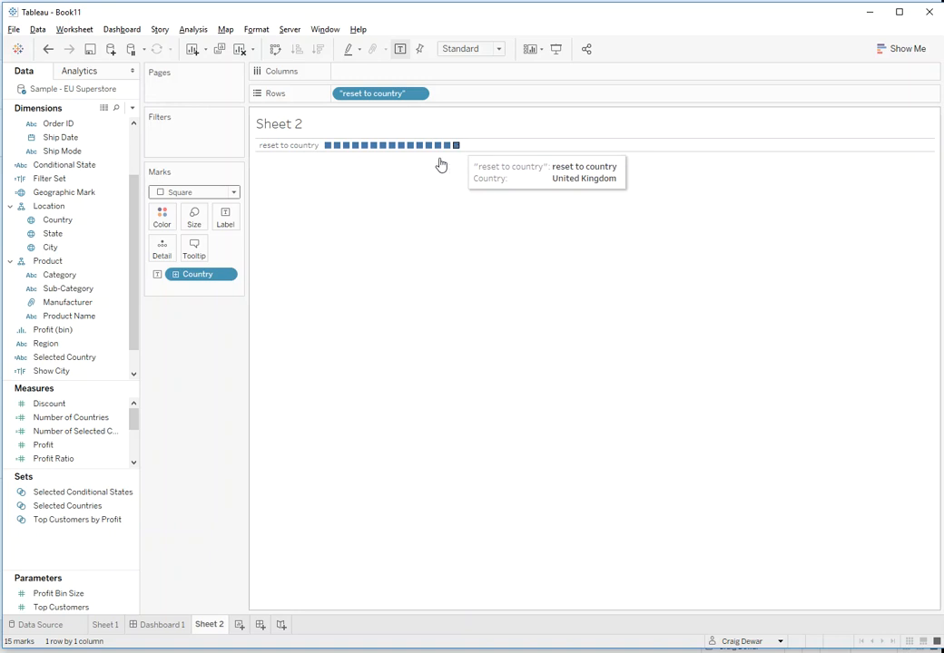
Set the square marks' opacity to 0% and widen the reset to country row header
{"action": "left_click", "coordinate": [161, 218]}
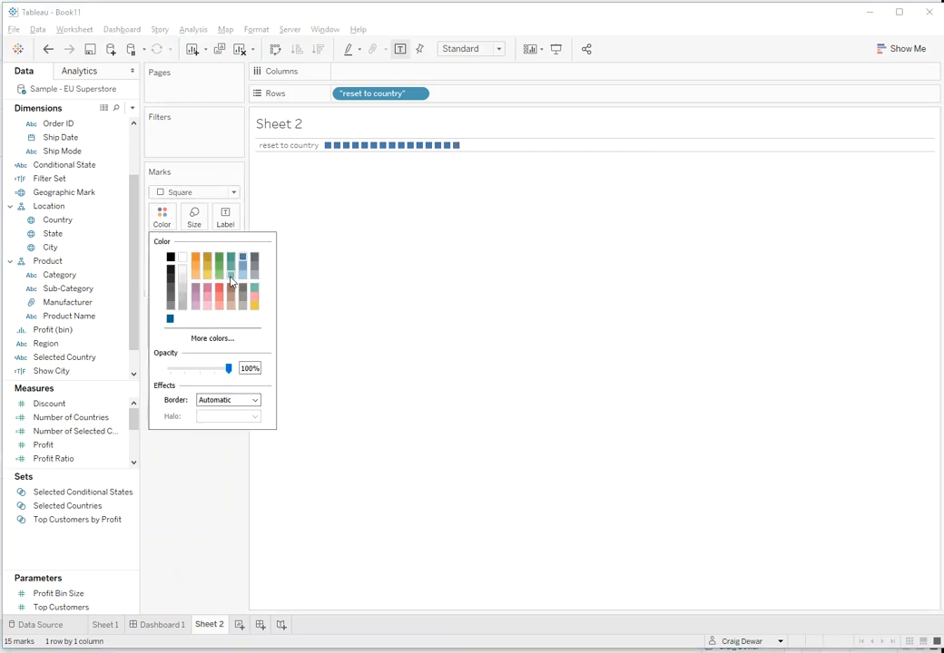
{"action": "left_click_drag", "start_coordinate": [230, 367], "coordinate": [139, 367]}
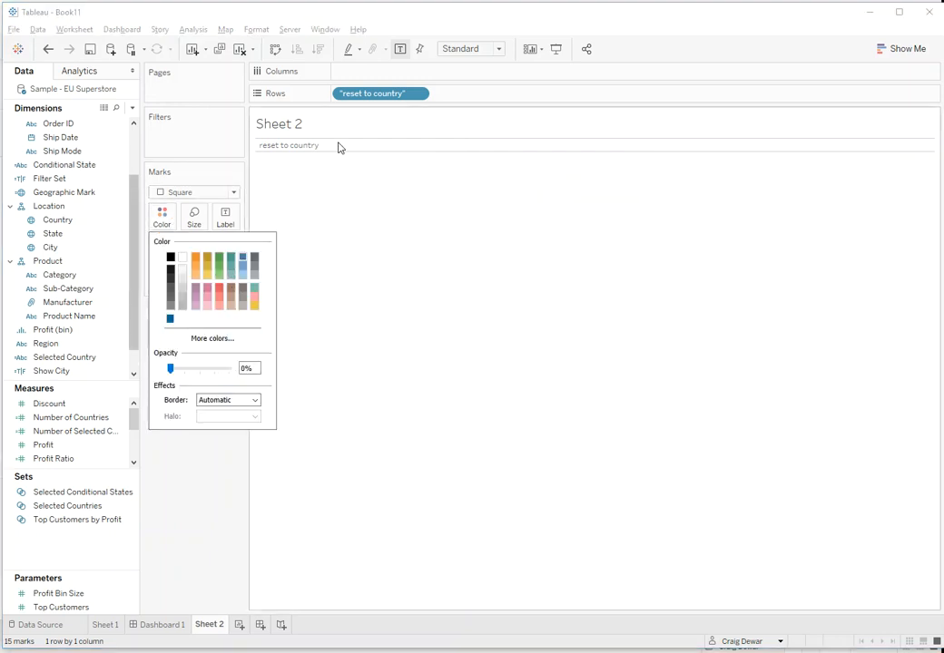
{"action": "mouse_move", "coordinate": [324, 151]}
{"action": "left_click_drag", "start_coordinate": [321, 145], "coordinate": [471, 146]}
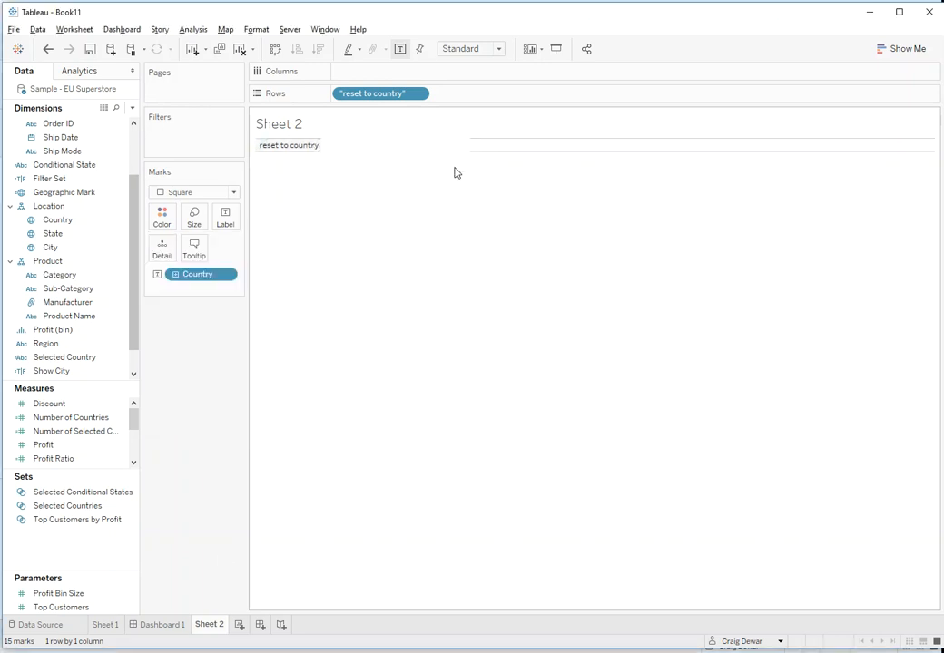
Float Sheet 2 on Dashboard 1 below the Profit Ratio legend, with its title hidden and the frame shrunk to button size
{"action": "left_click", "coordinate": [173, 624]}
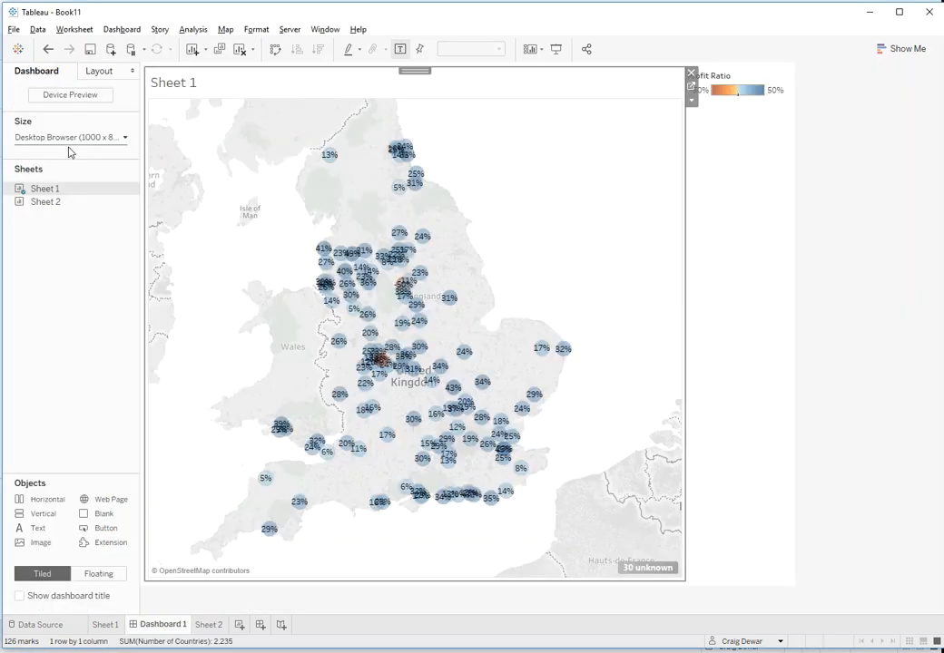
{"action": "left_click", "coordinate": [42, 205]}
{"action": "mouse_move", "coordinate": [43, 207]}
{"action": "left_mouse_down"}
{"action": "mouse_move", "coordinate": [66, 217]}
{"action": "mouse_move", "coordinate": [636, 175]}
{"action": "mouse_move", "coordinate": [662, 127]}
{"action": "mouse_move", "coordinate": [653, 120]}
{"action": "left_mouse_up"}
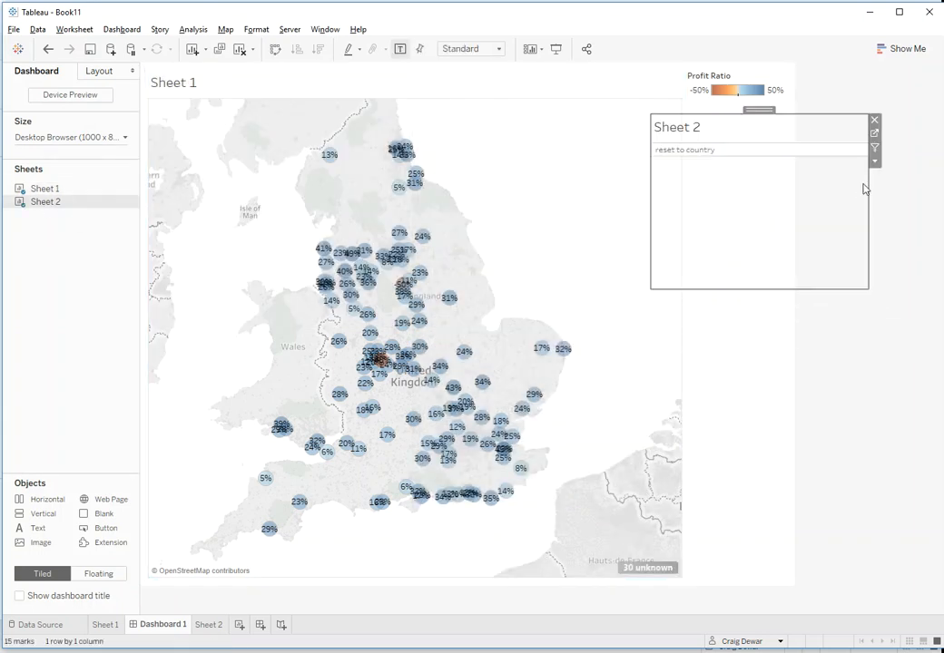
{"action": "right_click", "coordinate": [802, 137]}
{"action": "left_click", "coordinate": [826, 171]}
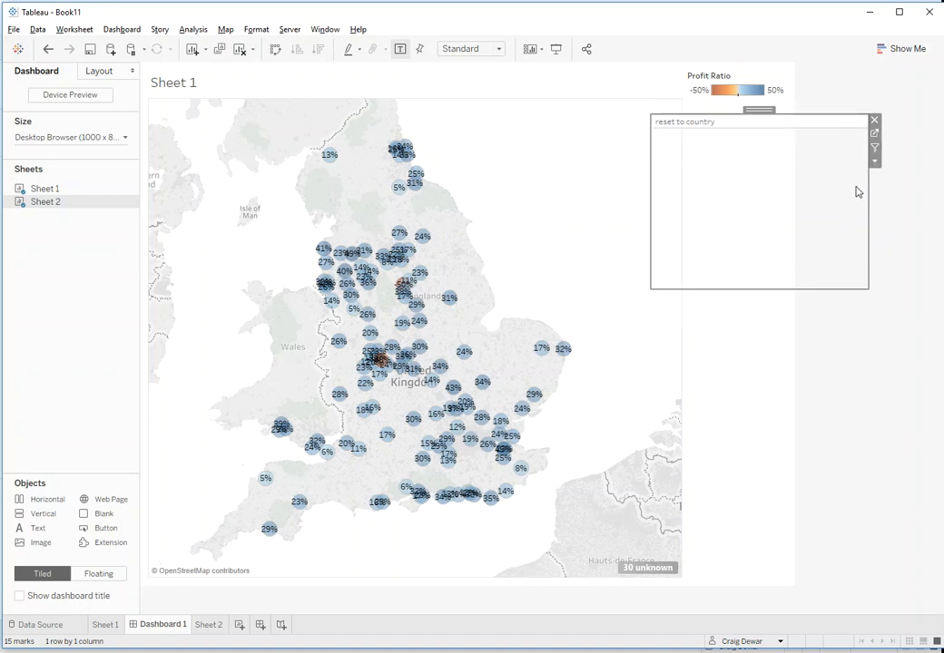
{"action": "left_click_drag", "start_coordinate": [867, 181], "coordinate": [736, 185]}
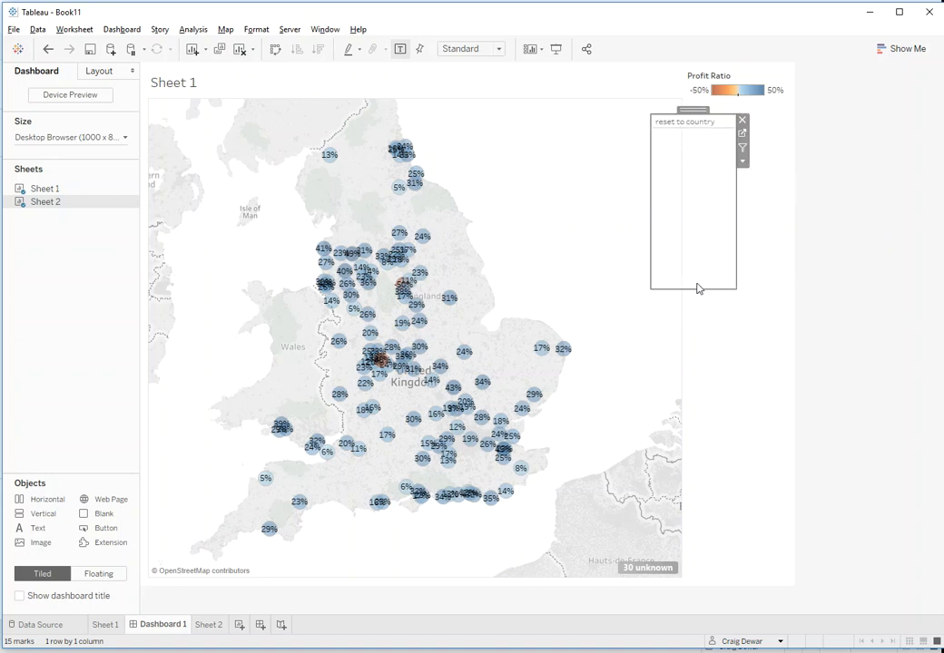
{"action": "left_click_drag", "start_coordinate": [696, 293], "coordinate": [693, 139]}
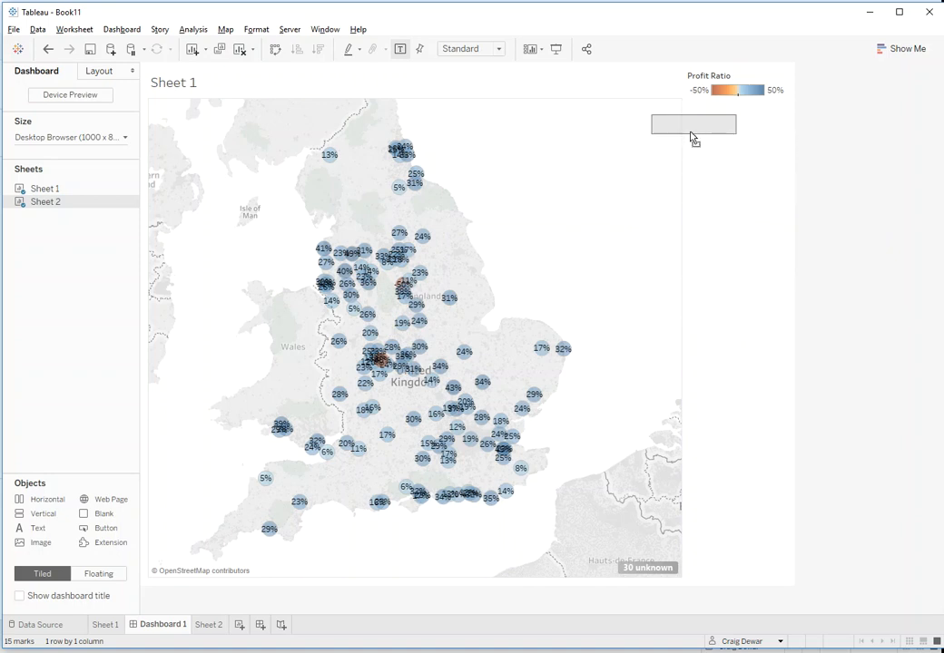
Start a new set action on Dashboard 1 with only Sheet 2 as its source sheet
{"action": "left_click", "coordinate": [132, 31]}
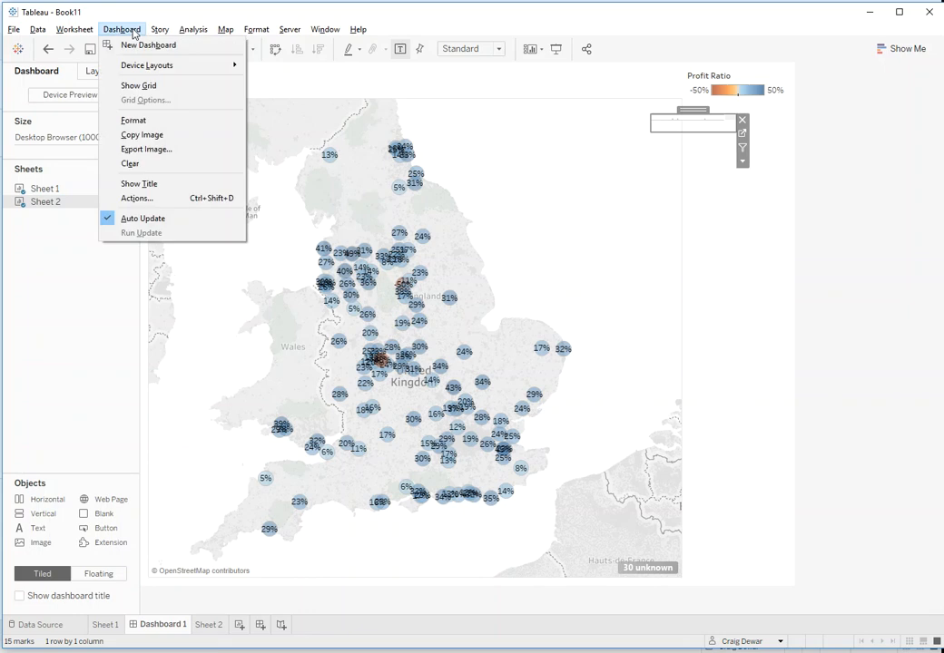
{"action": "left_click", "coordinate": [140, 199]}
{"action": "left_click", "coordinate": [326, 380]}
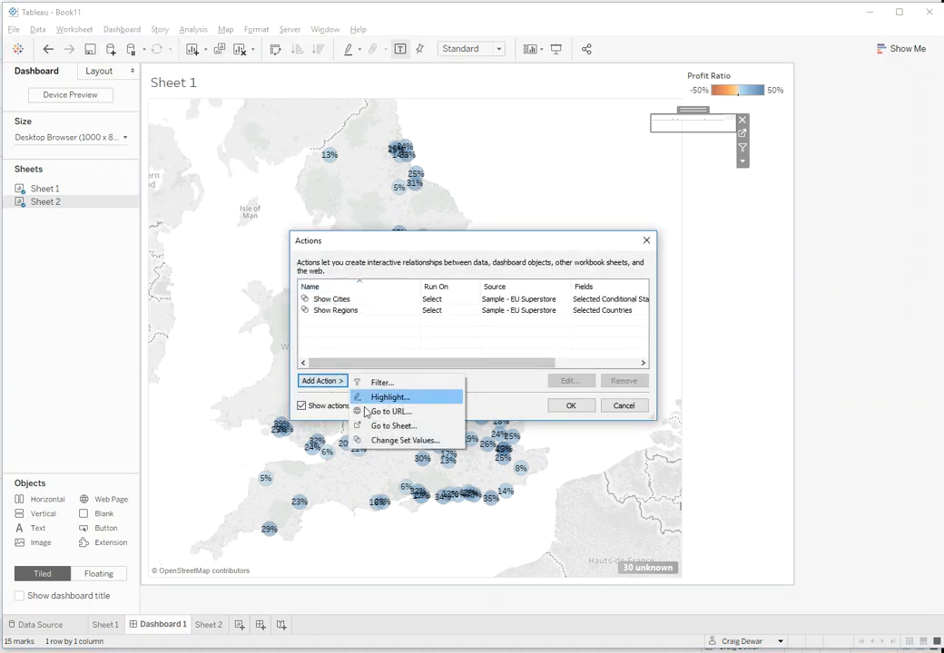
{"action": "left_click", "coordinate": [379, 441]}
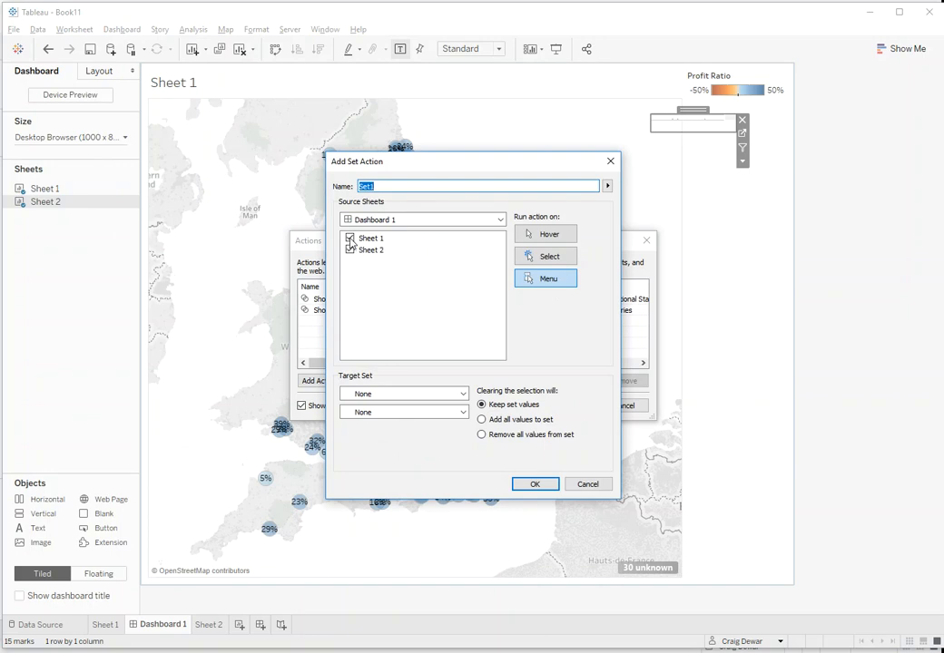
{"action": "left_click", "coordinate": [351, 239]}
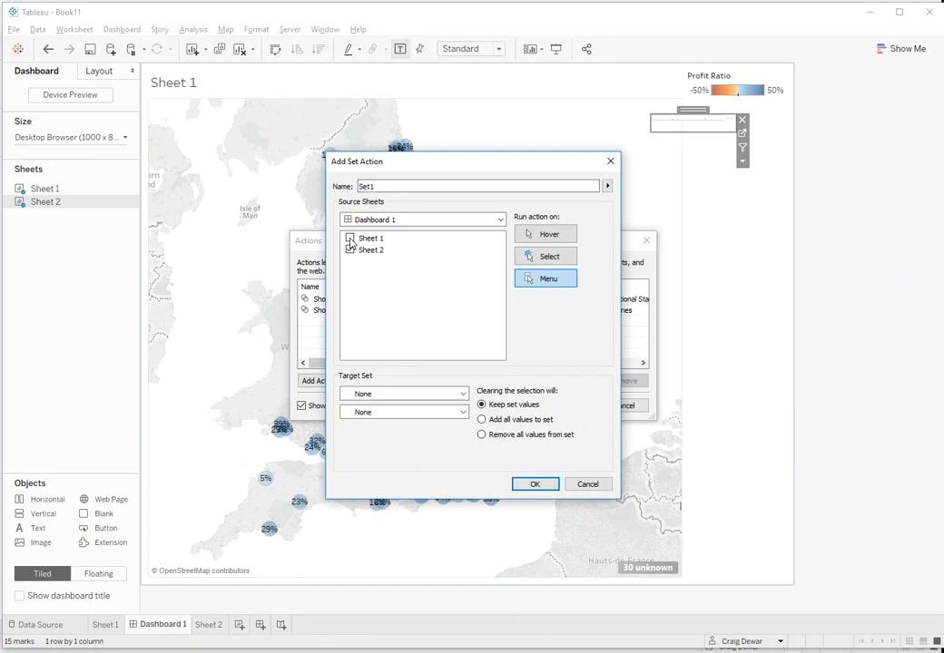
Target the action at the Selected Countries set of Sample - EU Superstore, run it on select and save it
{"action": "left_click", "coordinate": [396, 394]}
{"action": "left_click", "coordinate": [398, 420]}
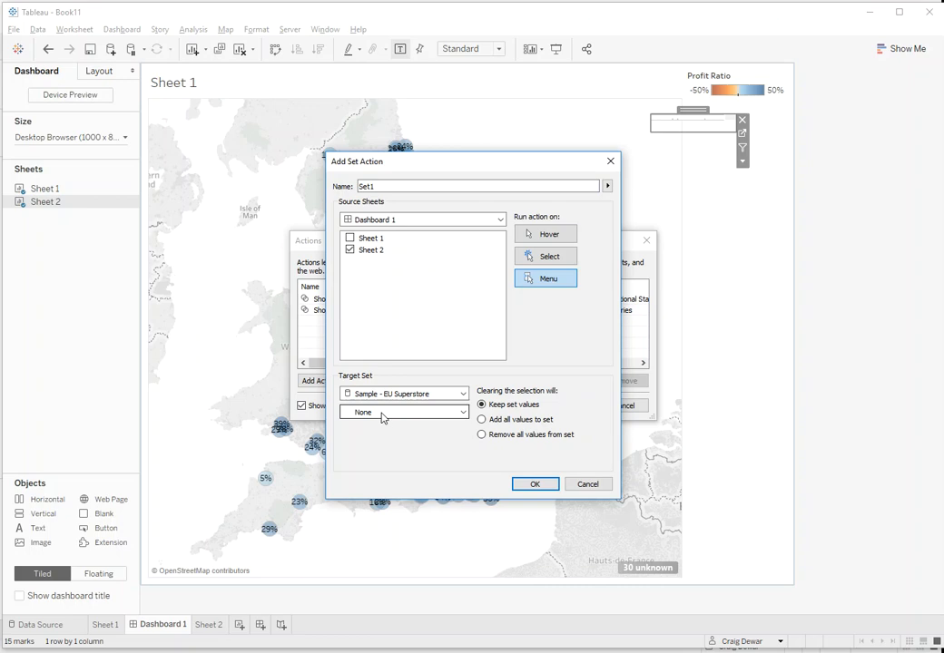
{"action": "left_click", "coordinate": [385, 412]}
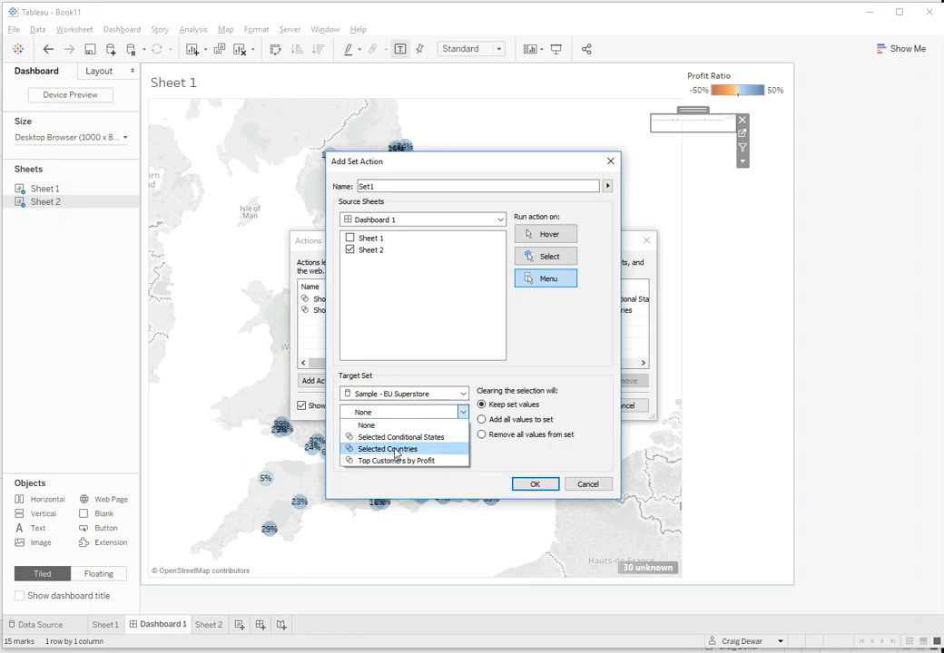
{"action": "left_click", "coordinate": [395, 450]}
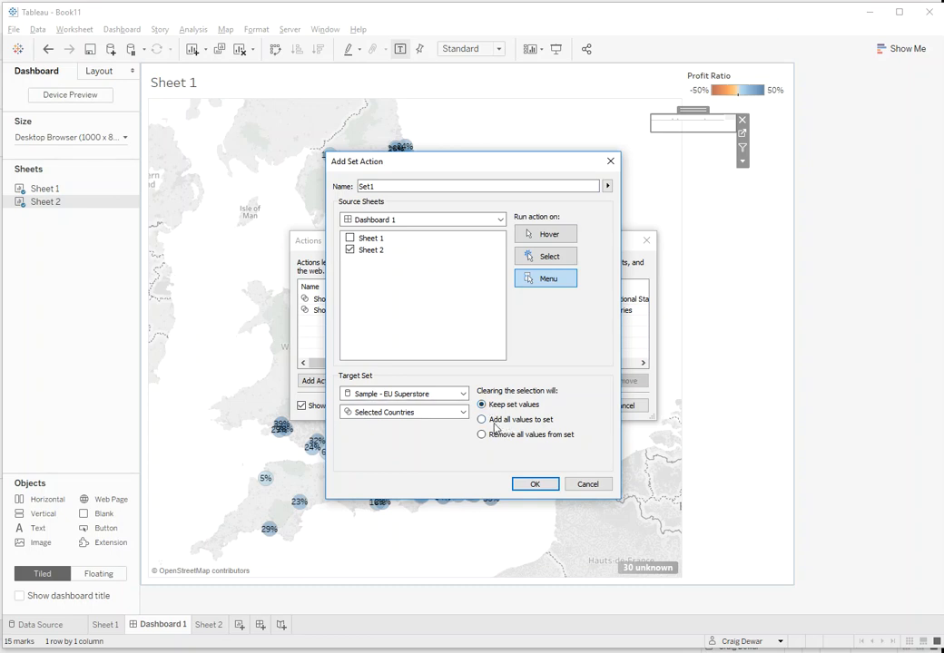
{"action": "left_click", "coordinate": [549, 257]}
{"action": "left_click", "coordinate": [535, 483]}
{"action": "left_click", "coordinate": [569, 405]}
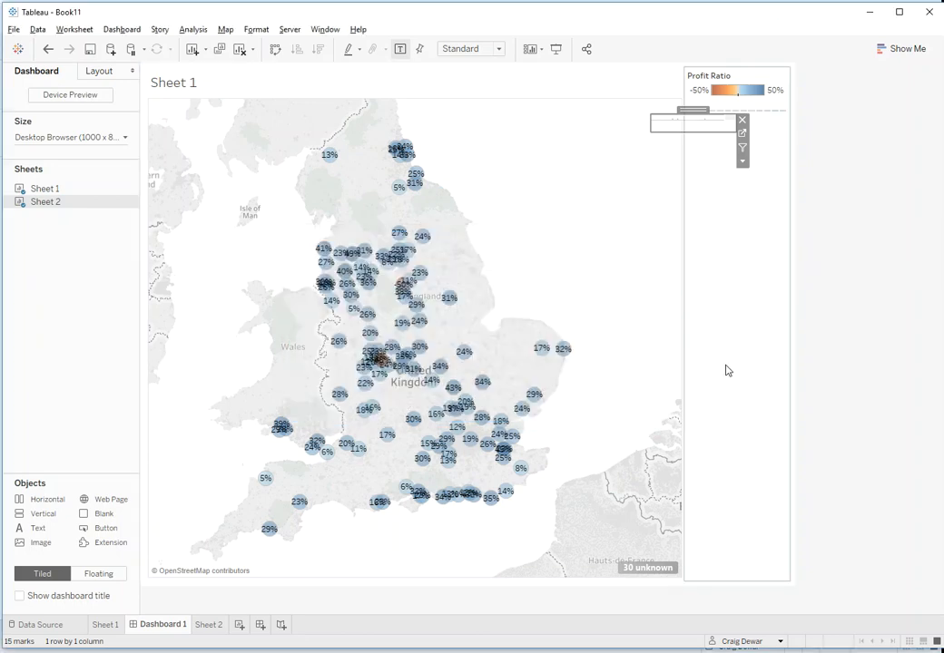
Make the reset to country frame slightly taller and use it to return the map to country level
{"action": "left_click_drag", "start_coordinate": [697, 131], "coordinate": [706, 148]}
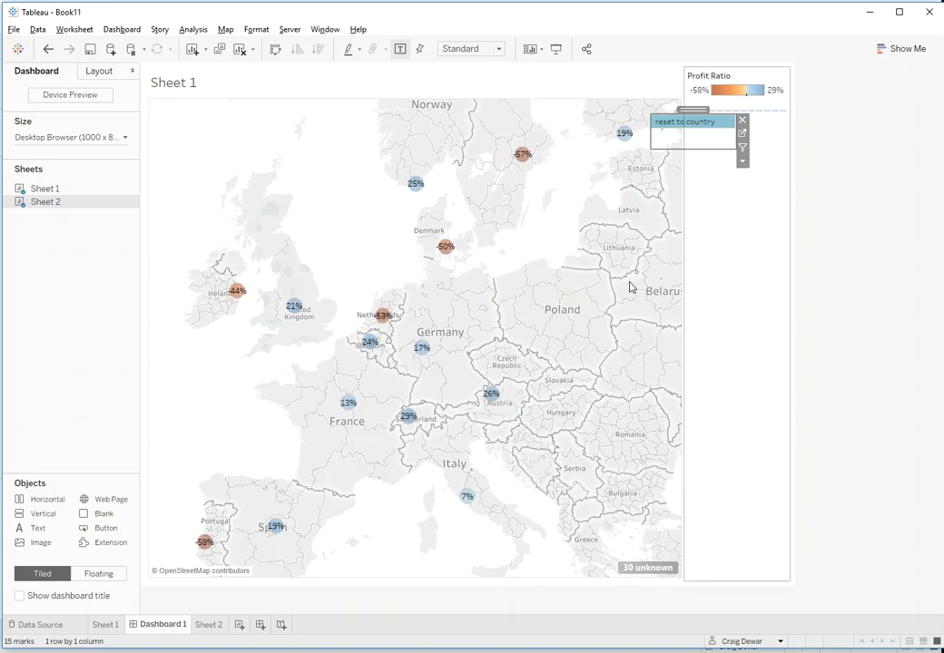
{"action": "mouse_move", "coordinate": [295, 310]}
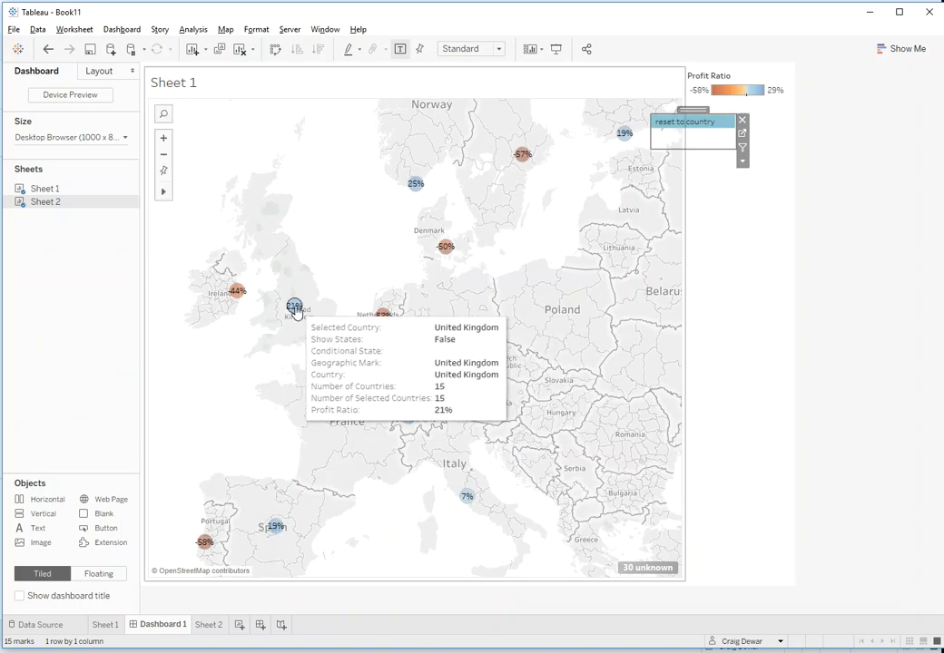
{"action": "mouse_move", "coordinate": [235, 296]}
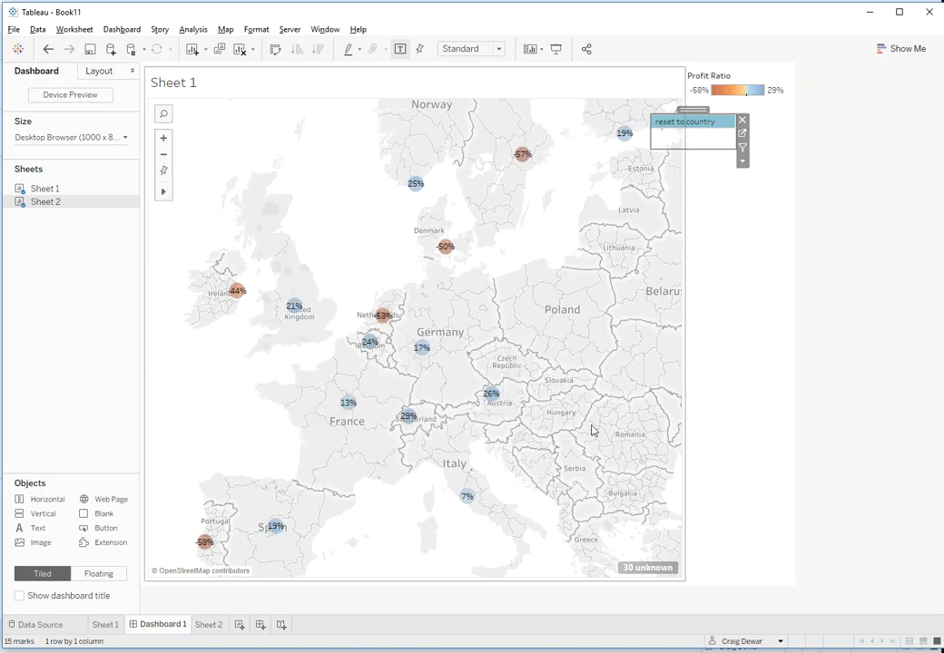
Duplicate Sheet 2 and rename the copy as reset to state
{"action": "left_click", "coordinate": [216, 627]}
{"action": "right_click", "coordinate": [213, 626]}
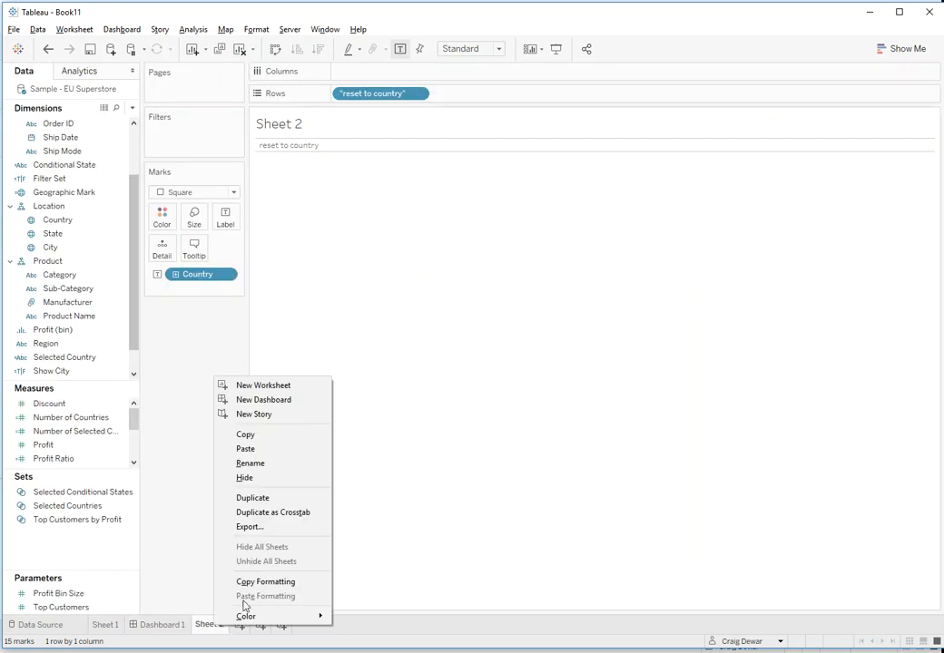
{"action": "left_click", "coordinate": [262, 500]}
{"action": "double_click", "coordinate": [253, 625]}
{"action": "type", "text": "reset"}
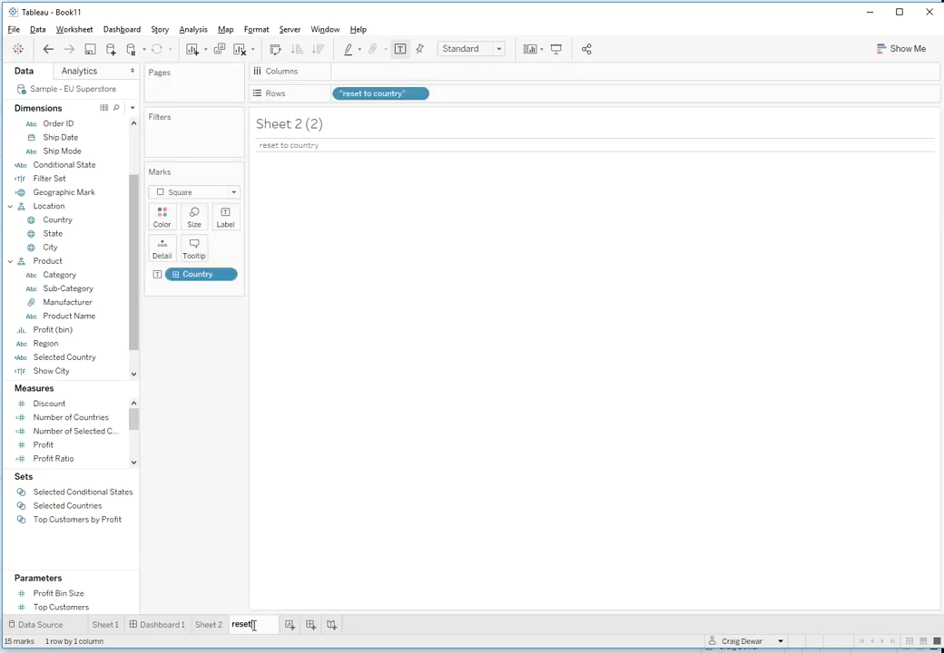
{"action": "type", "text": " to state"}
{"action": "key", "text": "Return"}
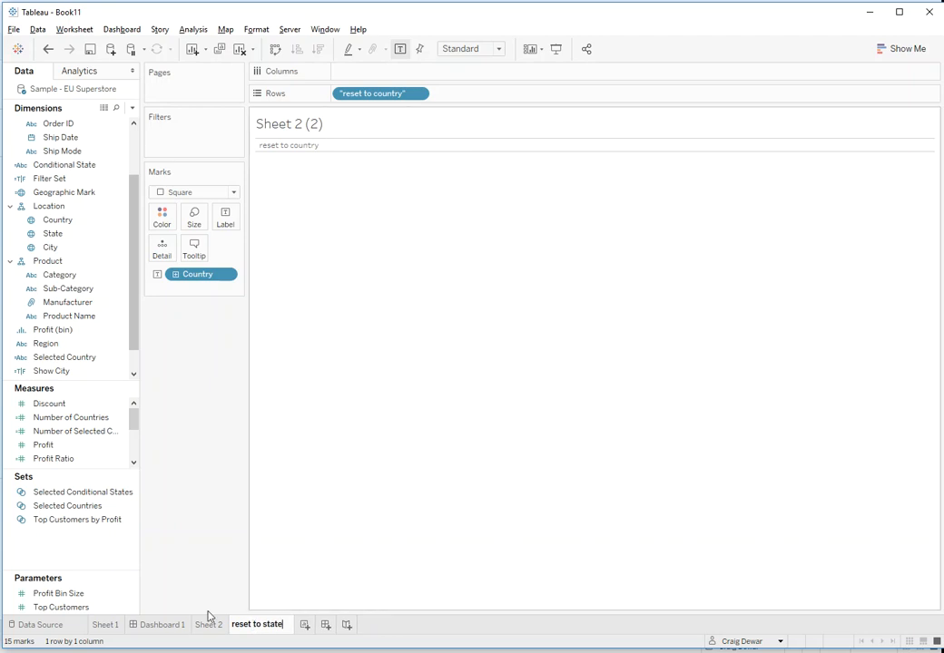
Change the ad hoc row field of the duplicated sheet to "reset to state"
{"action": "double_click", "coordinate": [379, 94]}
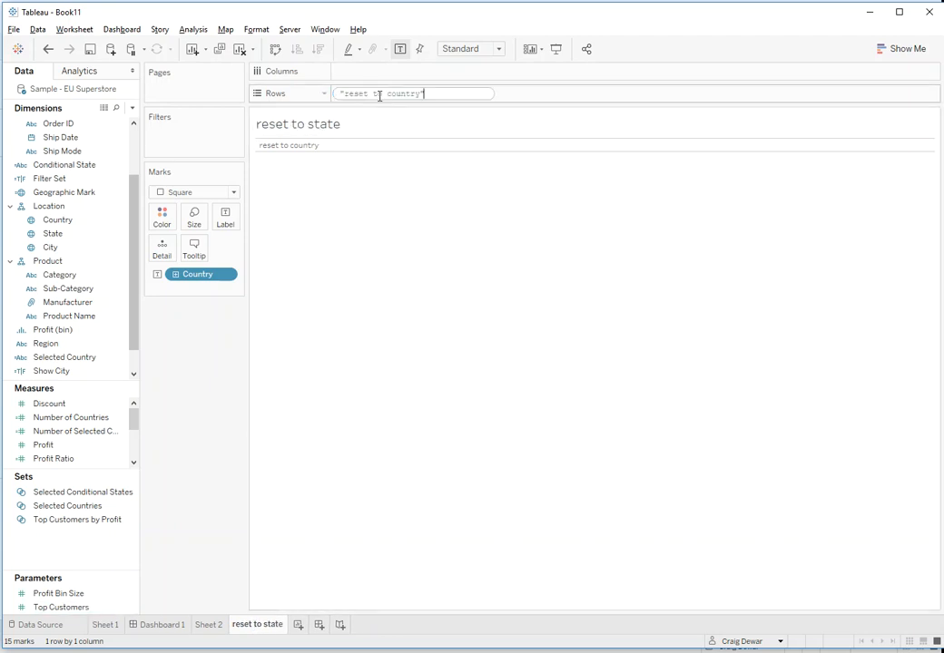
{"action": "left_click_drag", "start_coordinate": [388, 94], "coordinate": [419, 93]}
{"action": "type", "text": "state"}
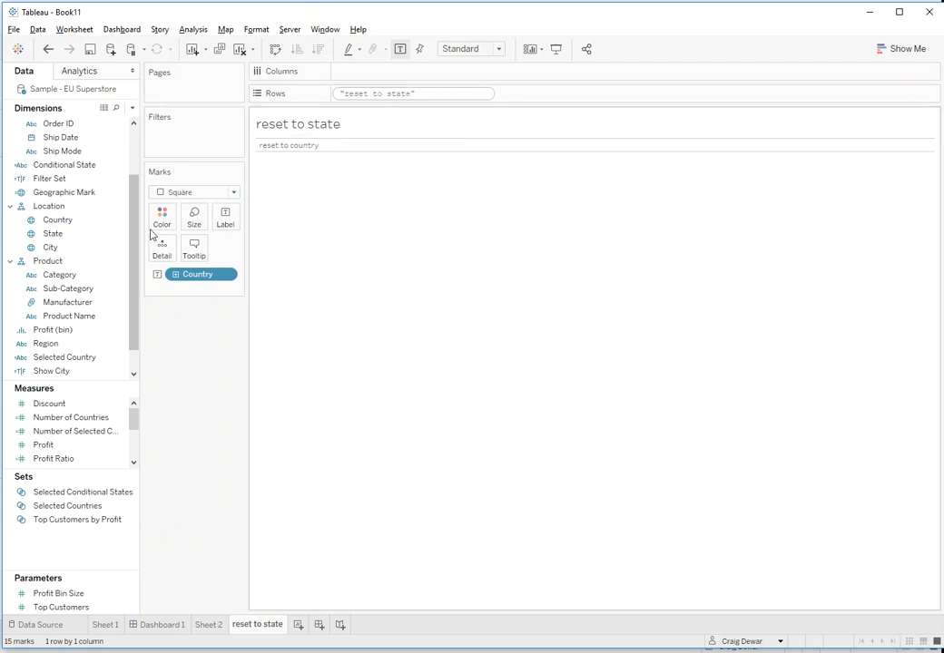
{"action": "key", "text": "Return"}
Search the fields for "sta" and replace Country in the text marks with Conditional State
{"action": "left_click", "coordinate": [115, 108]}
{"action": "type", "text": "st"}
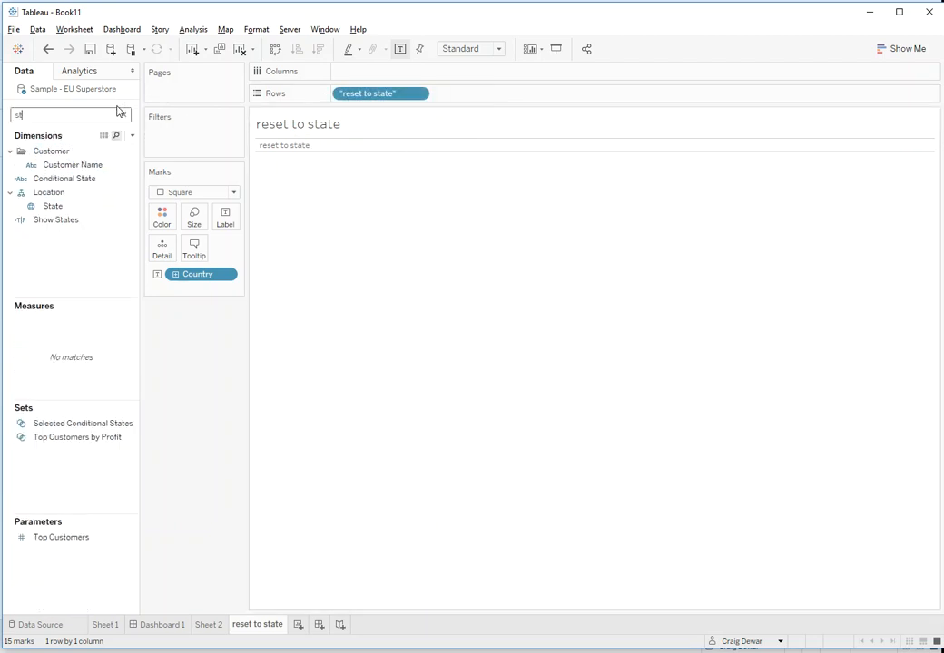
{"action": "type", "text": "a"}
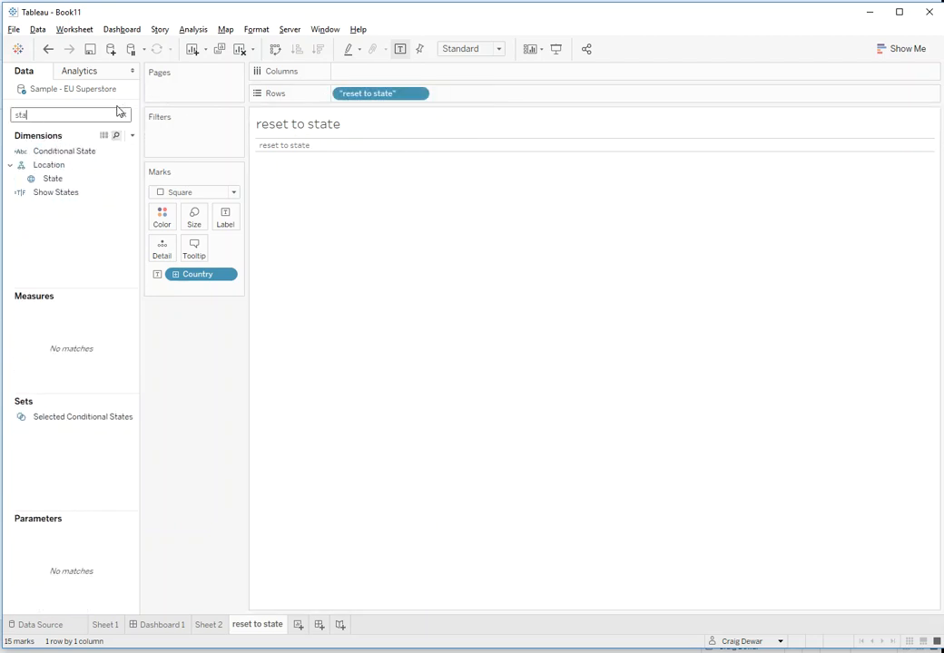
{"action": "left_click", "coordinate": [57, 179]}
{"action": "left_click", "coordinate": [70, 221]}
{"action": "left_click_drag", "start_coordinate": [51, 179], "coordinate": [188, 274]}
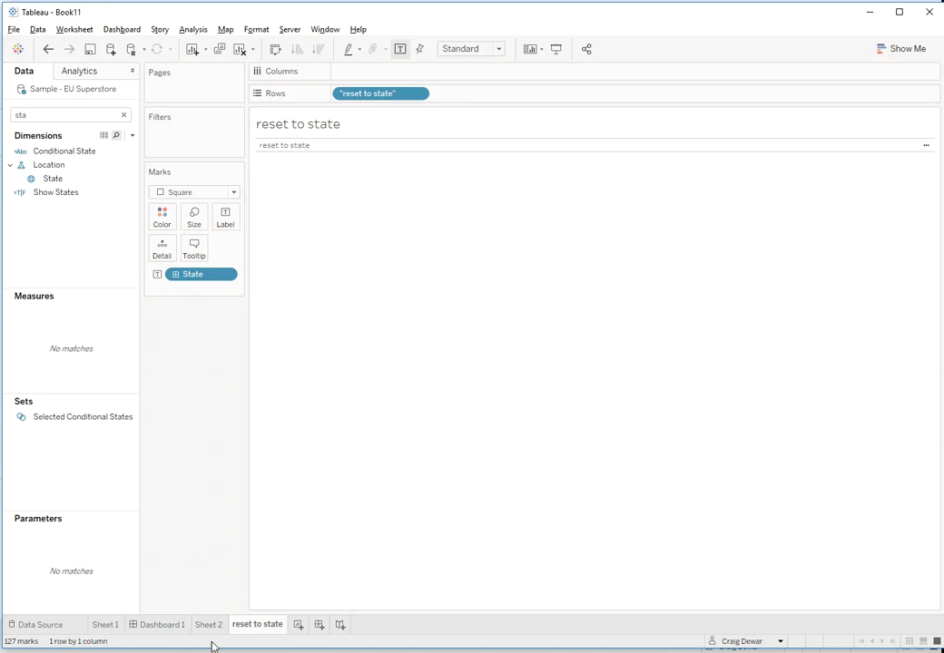
{"action": "mouse_move", "coordinate": [164, 626]}
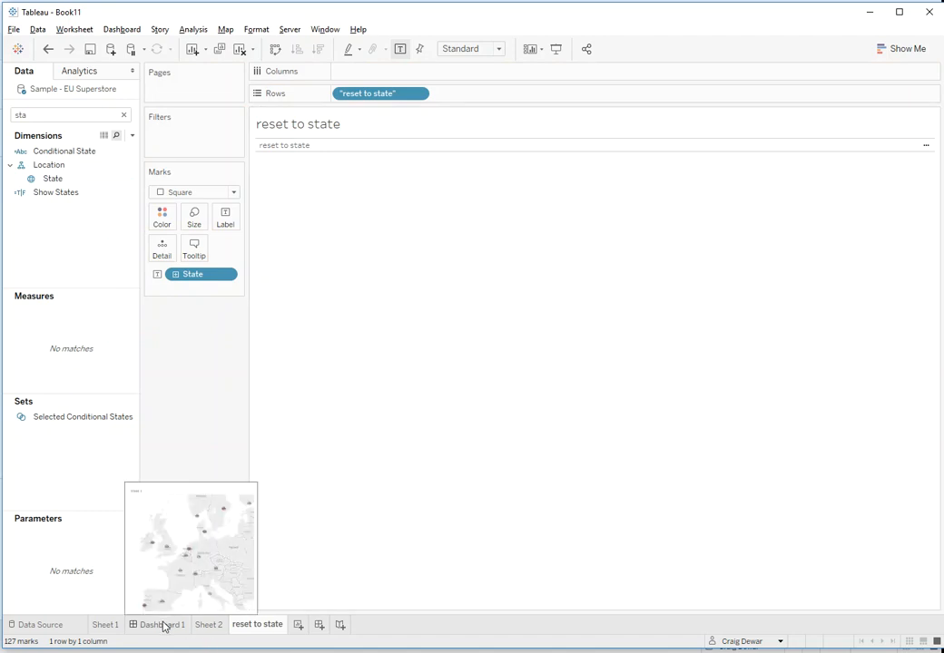
{"action": "left_click_drag", "start_coordinate": [62, 151], "coordinate": [201, 277]}
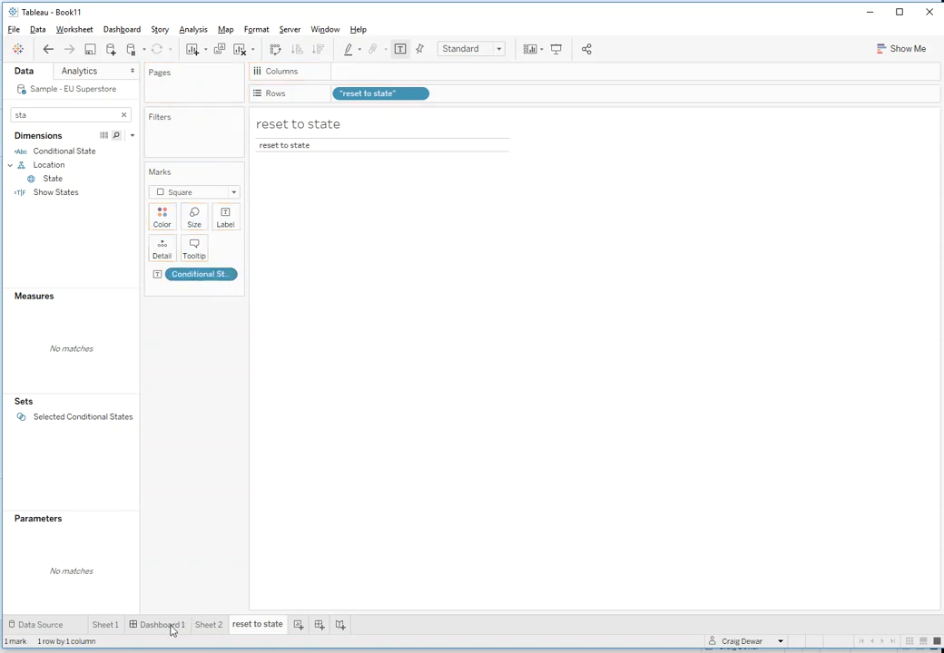
Float the reset to state sheet below reset to country on Dashboard 1, with its title hidden and the frame shortened
{"action": "left_click", "coordinate": [164, 625]}
{"action": "left_click_drag", "start_coordinate": [51, 218], "coordinate": [736, 203]}
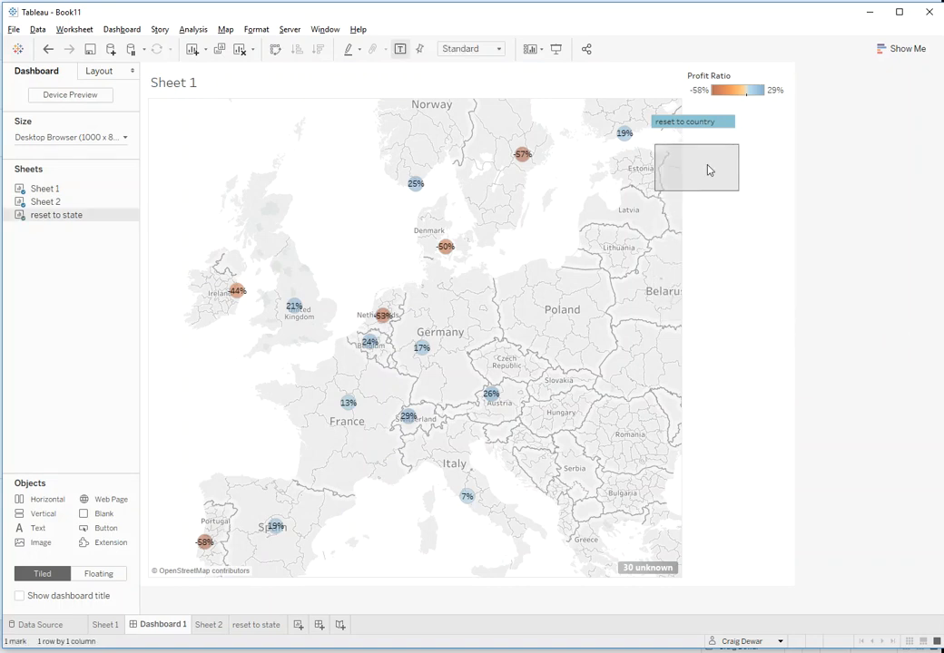
{"action": "right_click", "coordinate": [702, 164]}
{"action": "left_click", "coordinate": [740, 197]}
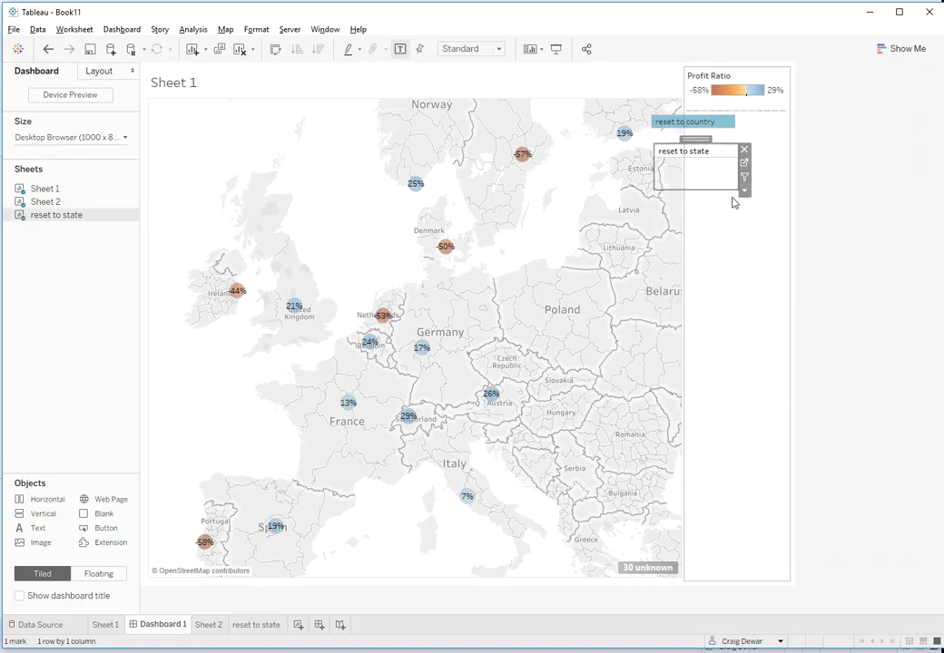
Start another set action on Dashboard 1 with only the reset to state sheet as its source
{"action": "left_click", "coordinate": [121, 29]}
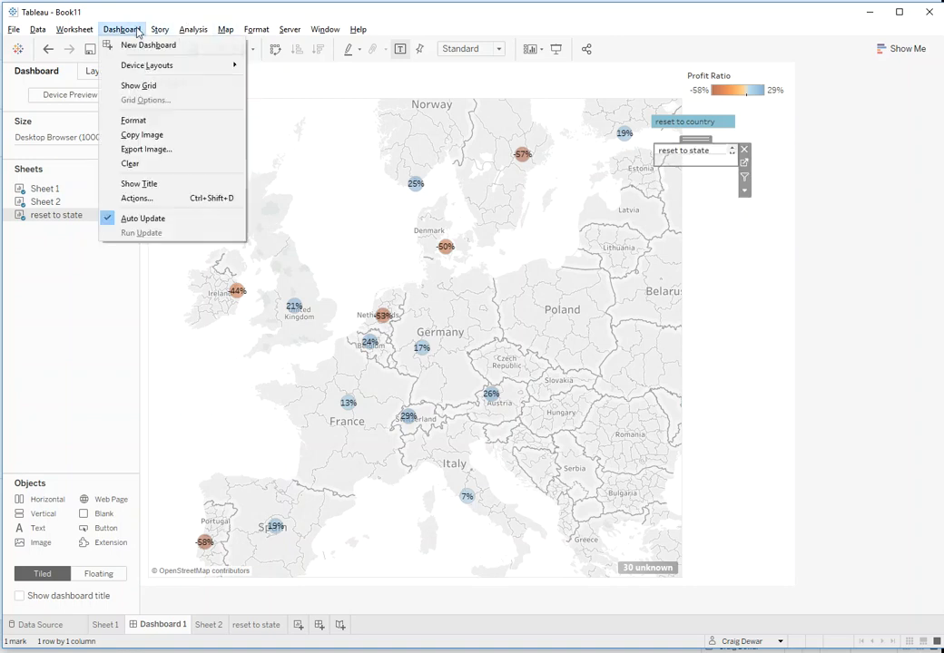
{"action": "left_click", "coordinate": [170, 205]}
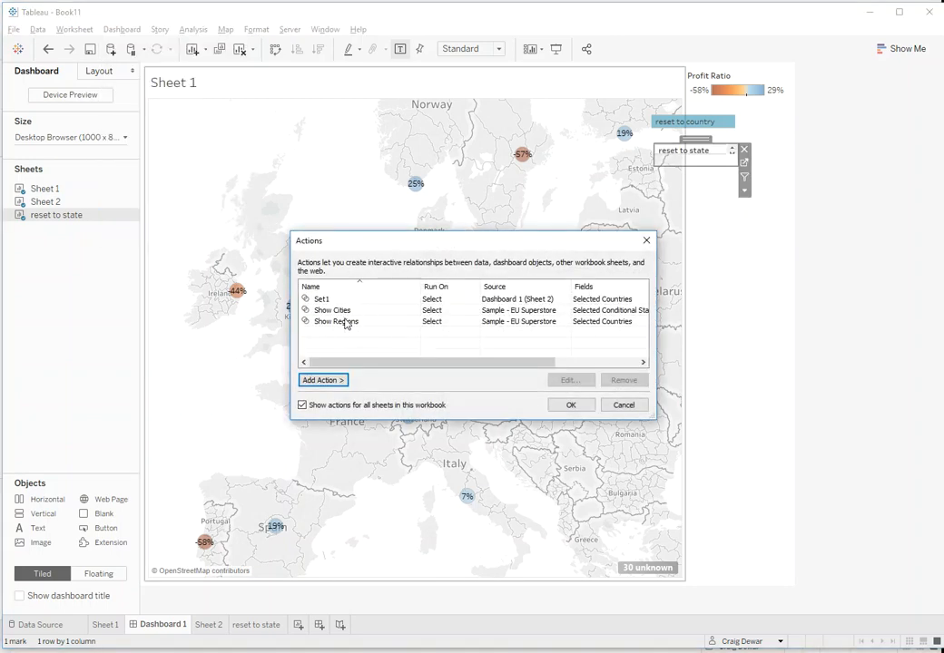
{"action": "left_click", "coordinate": [328, 382]}
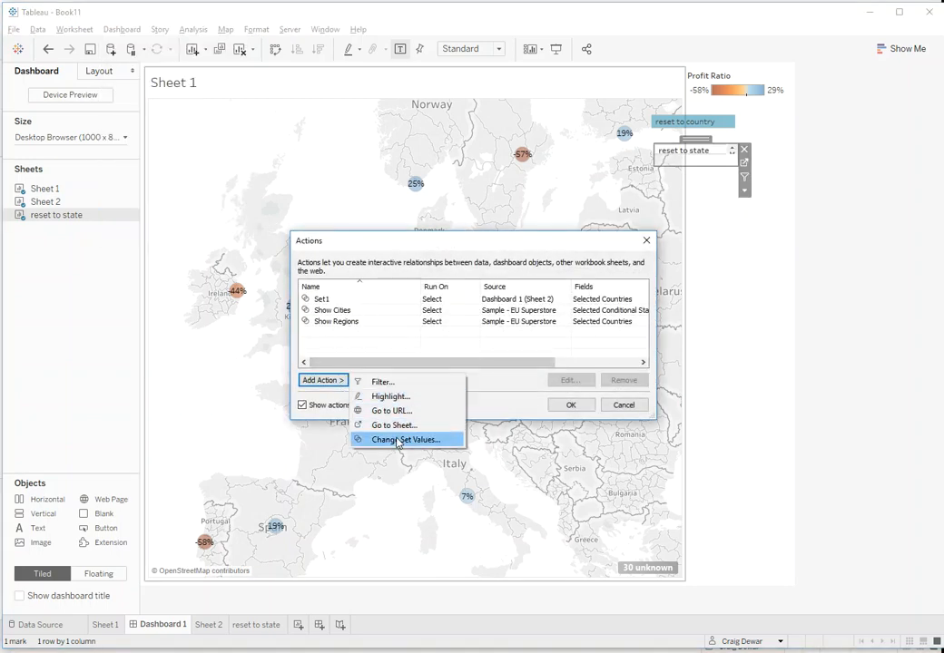
{"action": "left_click", "coordinate": [397, 441]}
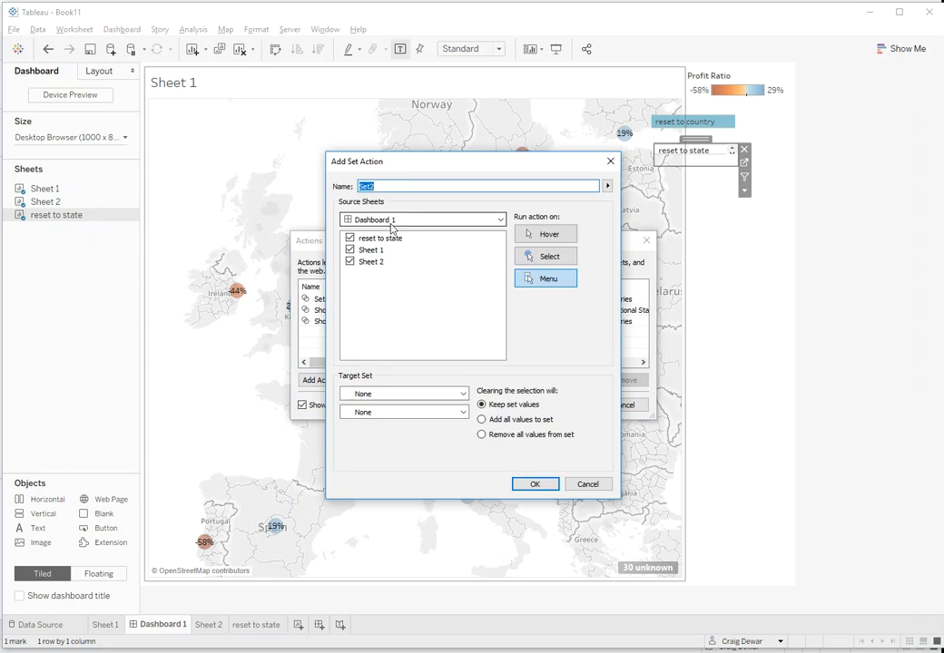
{"action": "left_click", "coordinate": [350, 250]}
{"action": "left_click", "coordinate": [350, 262]}
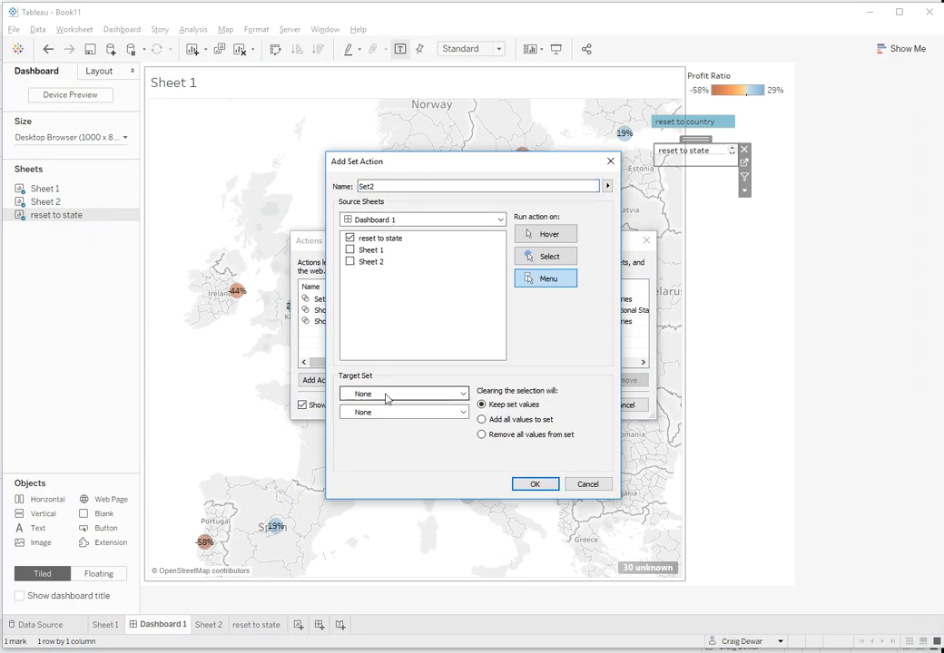
Target the Selected Conditional States set of Sample - EU Superstore, run on select, add all values on clearing, and save the action
{"action": "left_click", "coordinate": [386, 397]}
{"action": "left_click", "coordinate": [392, 420]}
{"action": "left_click", "coordinate": [390, 412]}
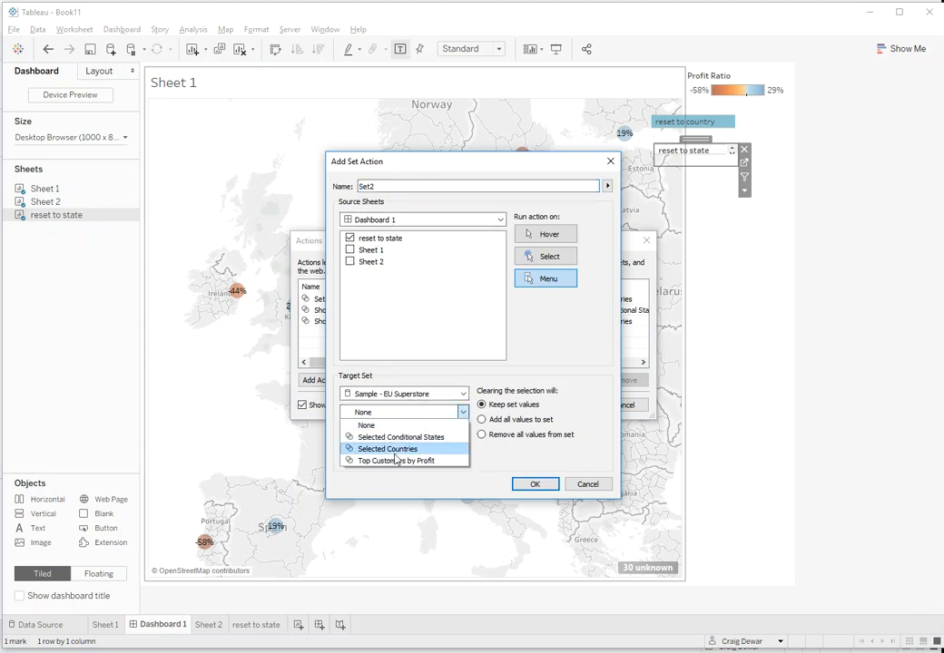
{"action": "left_click", "coordinate": [398, 437]}
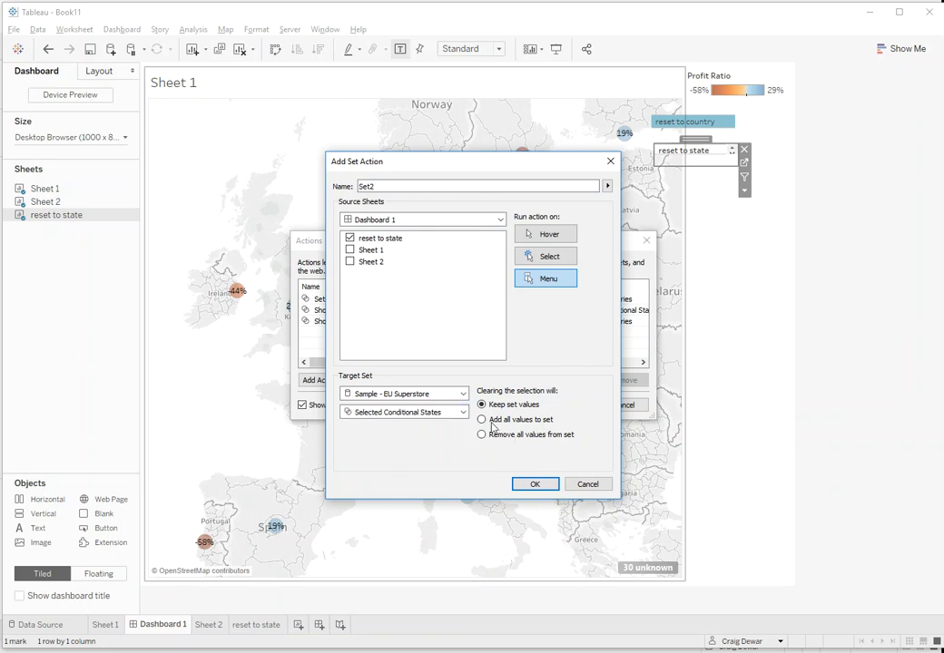
{"action": "left_click", "coordinate": [545, 256]}
{"action": "left_click", "coordinate": [481, 420]}
{"action": "left_click", "coordinate": [534, 485]}
{"action": "left_click", "coordinate": [565, 405]}
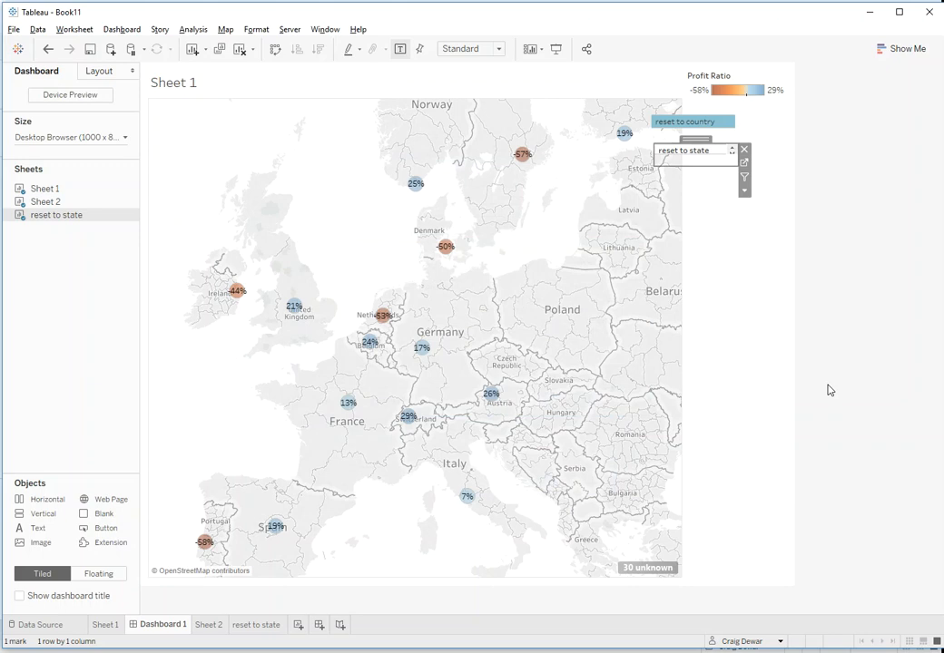
Drill the map down from a group of countries to the Dutch cities and test the reset to state button
{"action": "left_click_drag", "start_coordinate": [454, 358], "coordinate": [354, 297]}
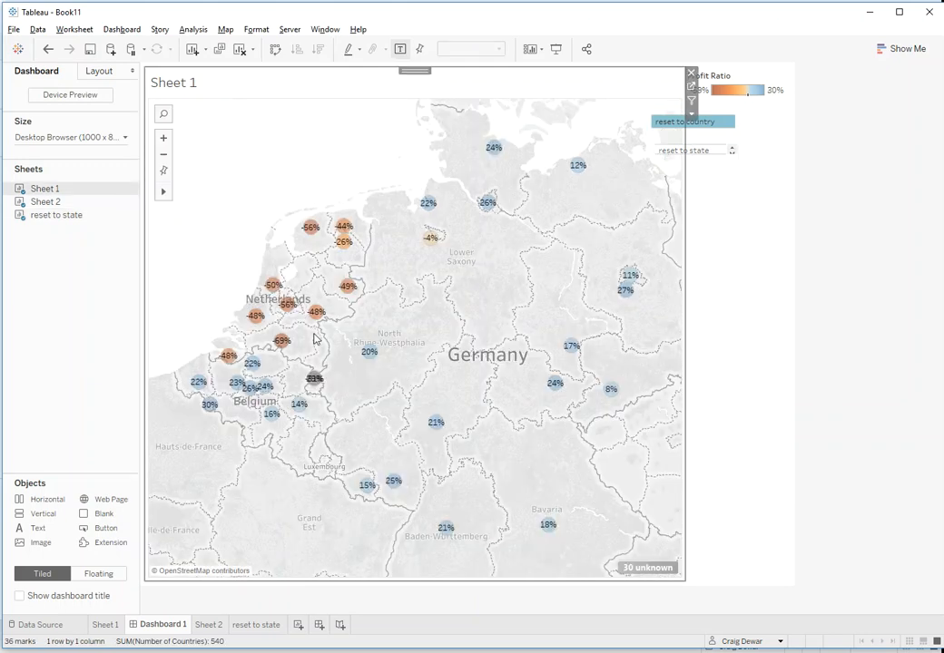
{"action": "left_click_drag", "start_coordinate": [341, 335], "coordinate": [238, 270]}
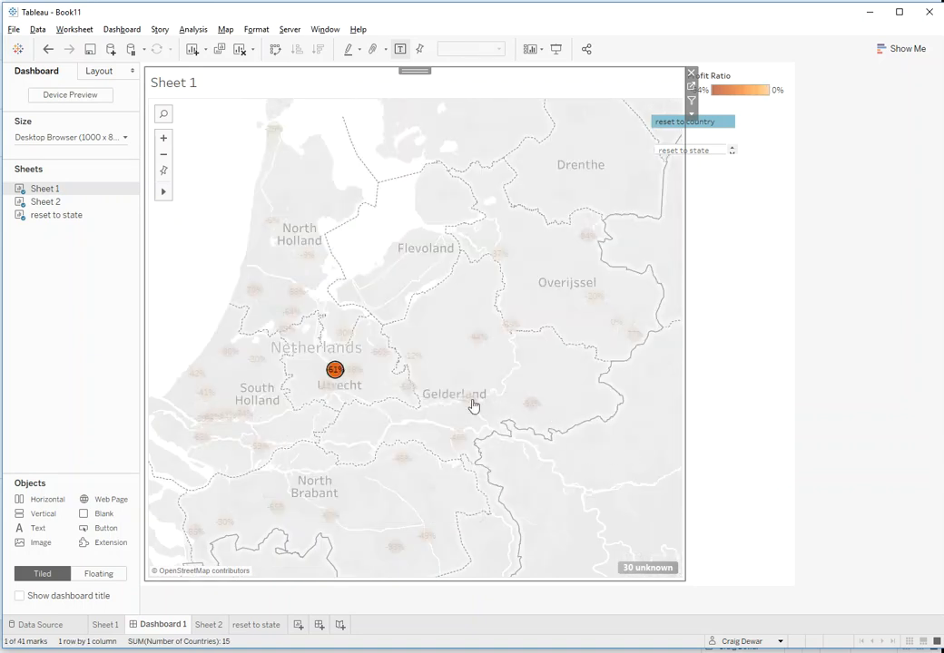
{"action": "left_click", "coordinate": [679, 152]}
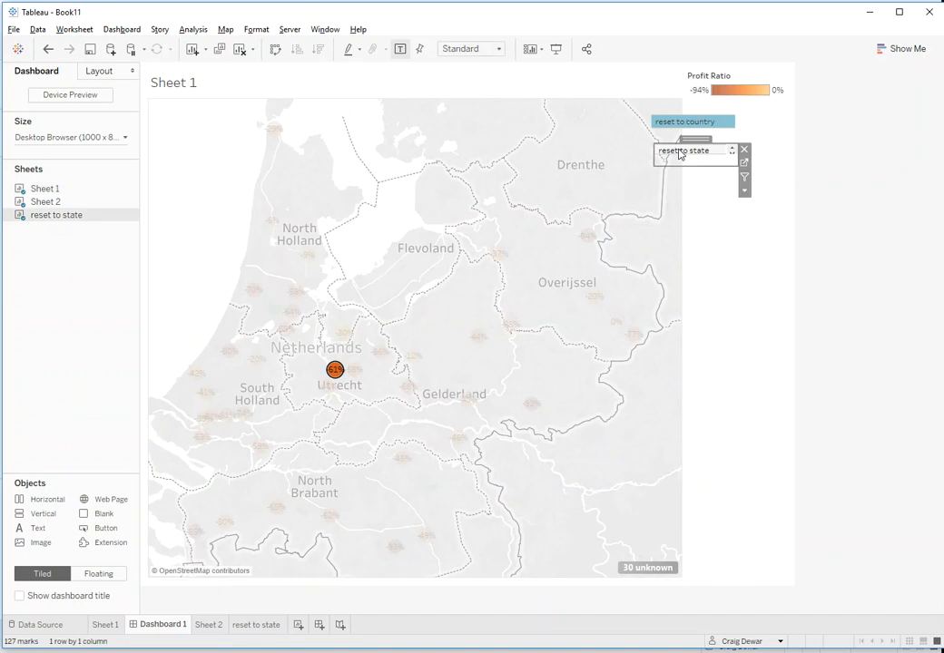
{"action": "left_click", "coordinate": [679, 152]}
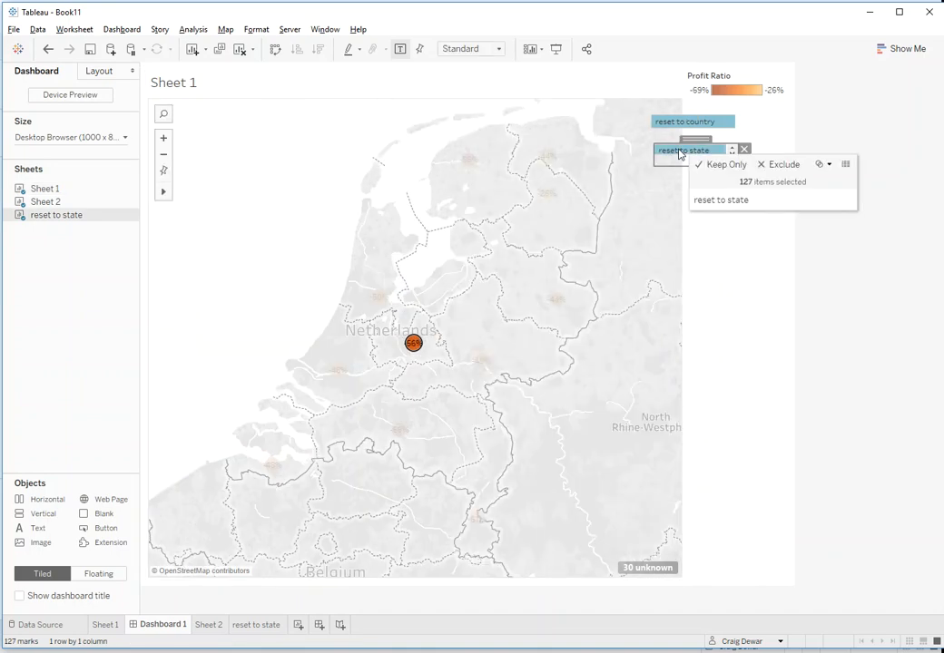
Test the reset to country button on Dashboard 1 to bring the map back up from cities, and clear the selection
{"action": "left_click", "coordinate": [686, 123]}
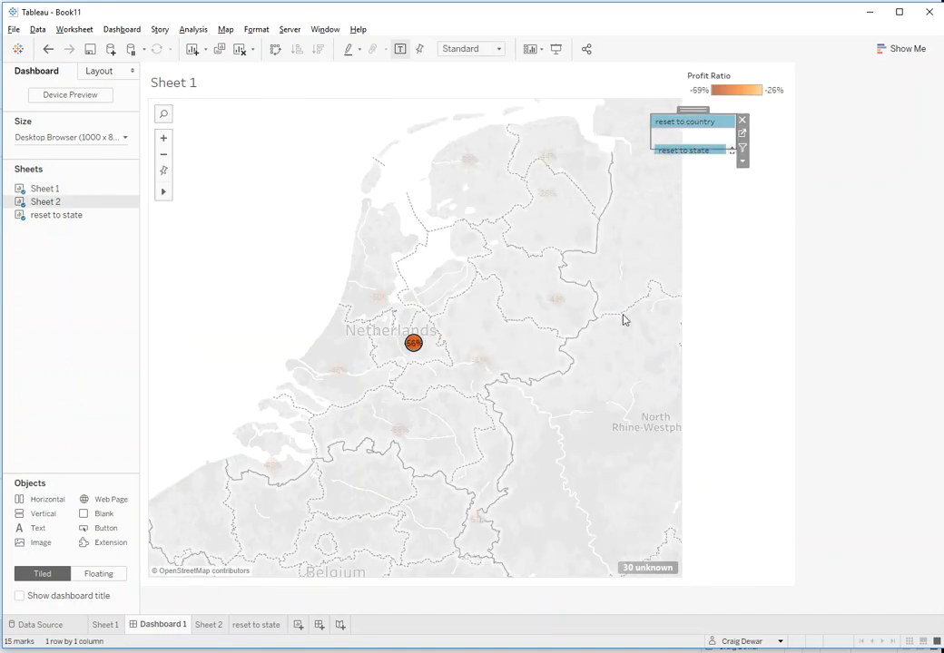
{"action": "left_click", "coordinate": [835, 318]}
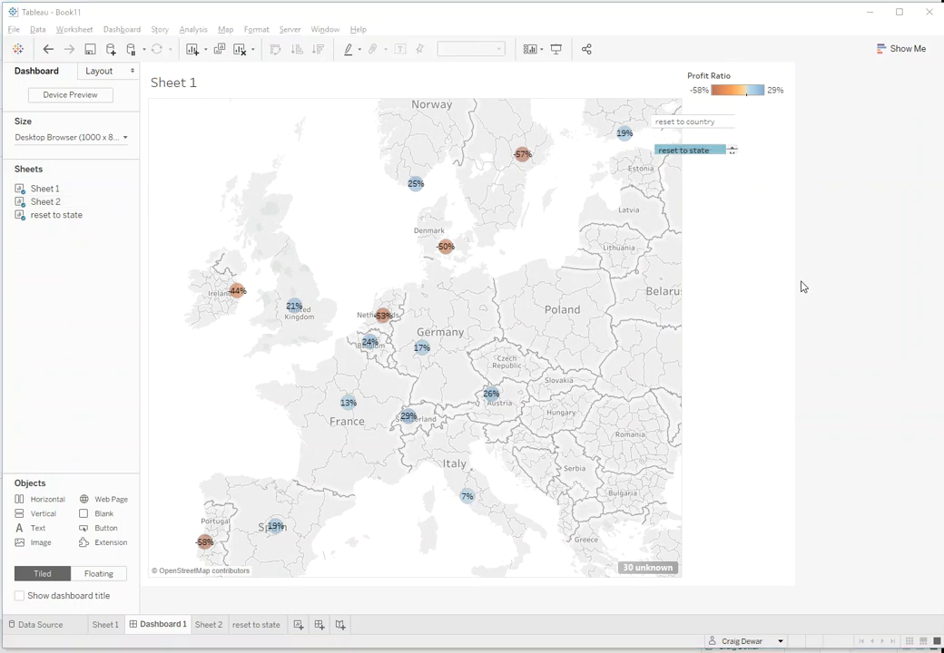
Switch to the SuperStore Map Drilldown using Set Actions workbook and drill its map dashboard from the countries around the UK to states
{"action": "left_click", "coordinate": [939, 650]}
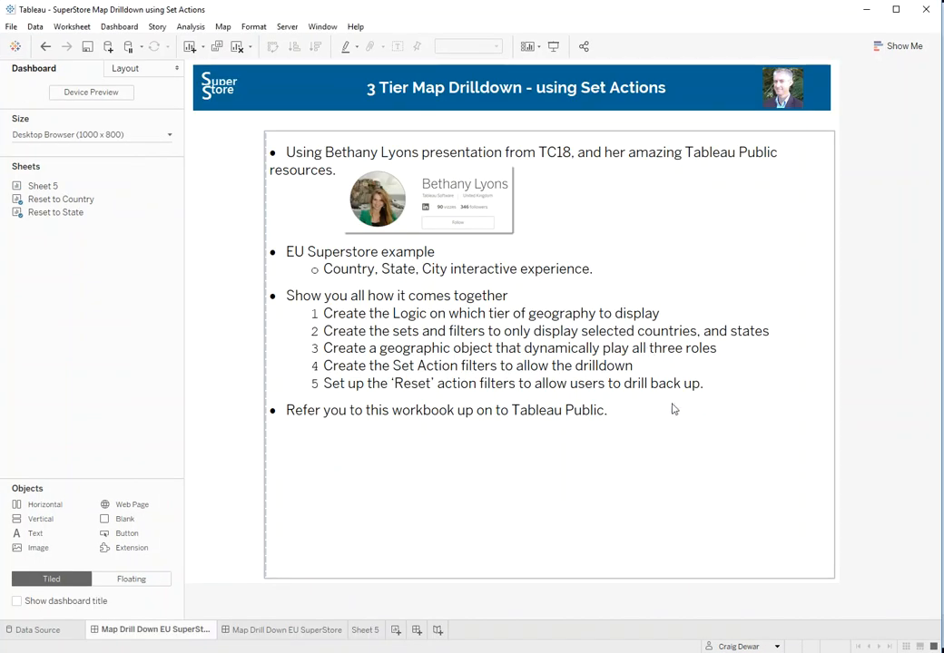
{"action": "left_click", "coordinate": [254, 631]}
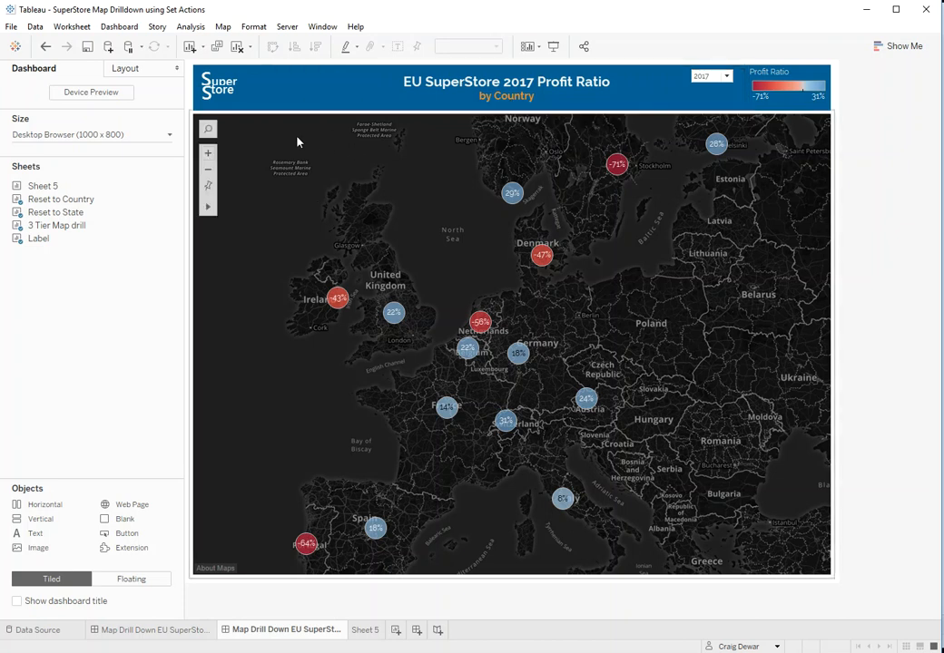
{"action": "left_click_drag", "start_coordinate": [306, 216], "coordinate": [497, 375]}
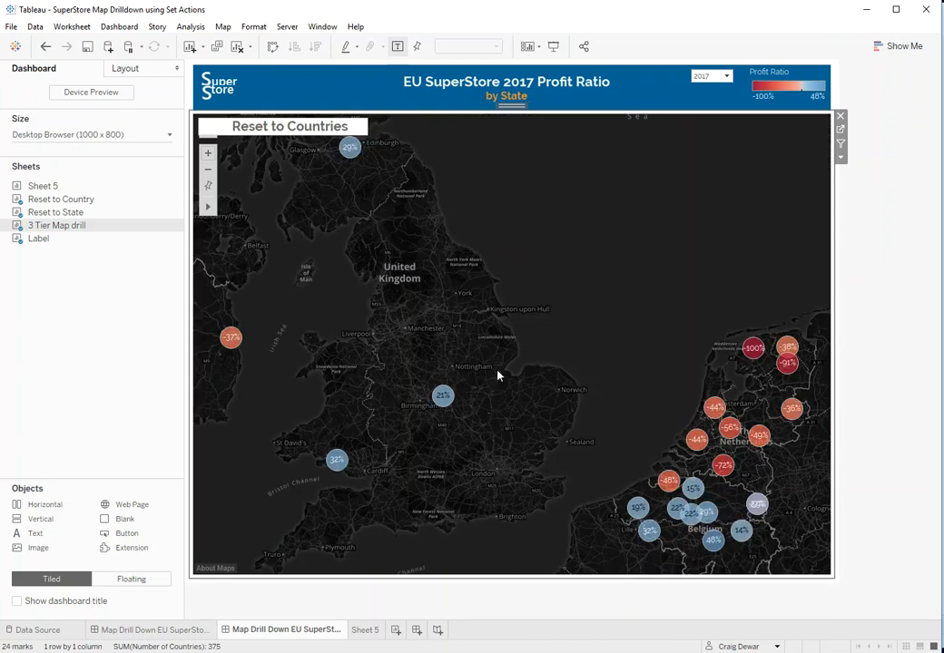
Reset the finished map to countries, inspect the Reset to Country sheet's Tier Label filter, and return to the map dashboard
{"action": "left_click", "coordinate": [269, 132]}
{"action": "left_click", "coordinate": [377, 139]}
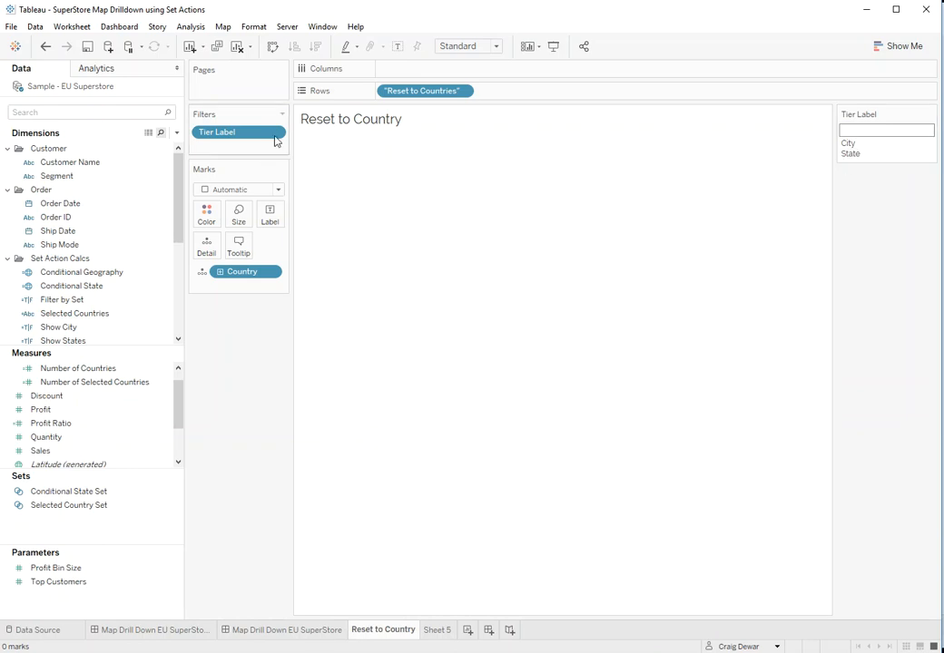
{"action": "left_click", "coordinate": [284, 630]}
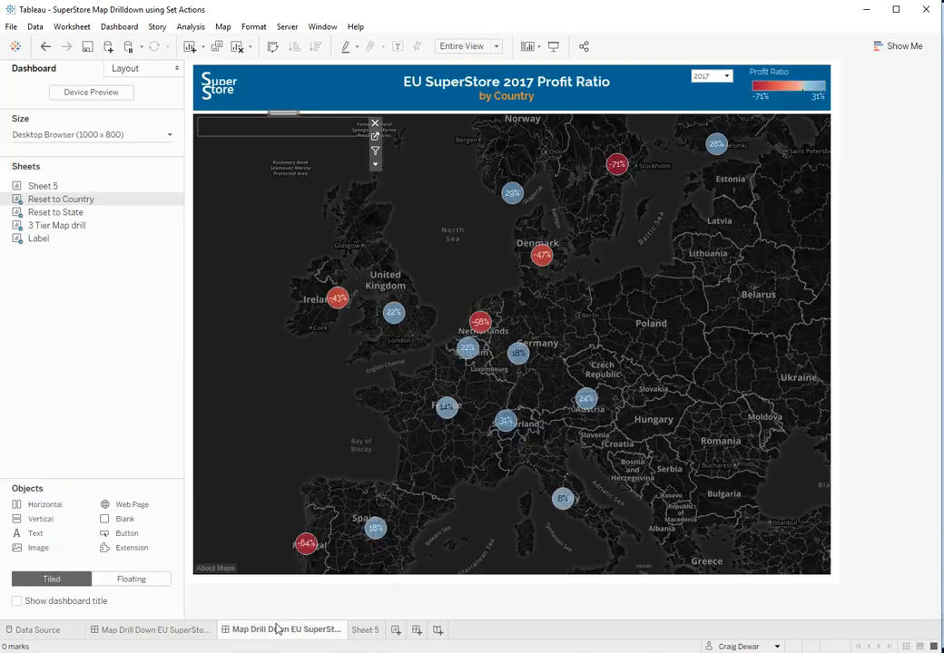
{"action": "left_click", "coordinate": [878, 296]}
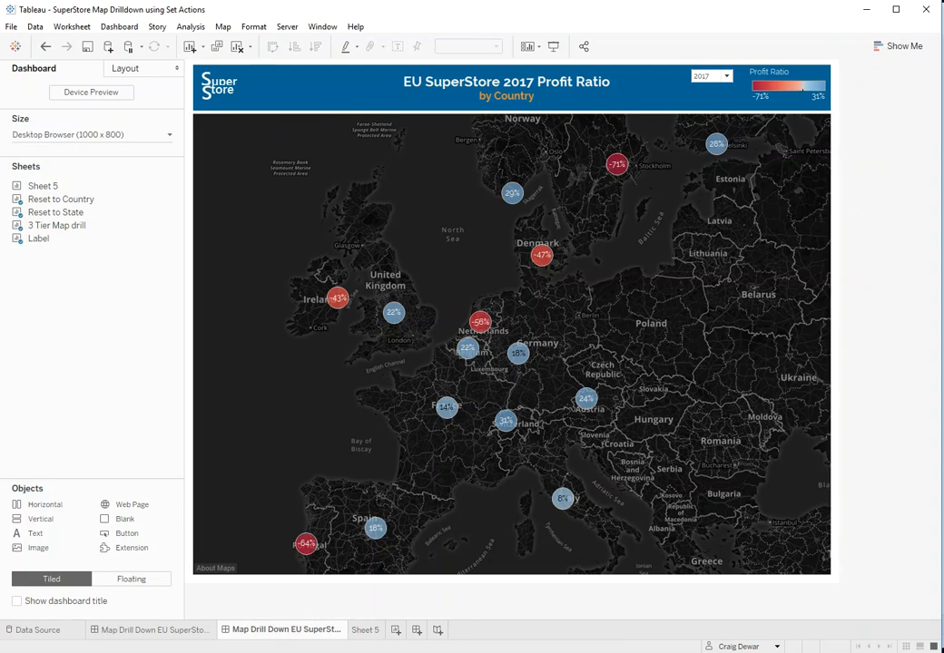
Switch to Tableau Public in the browser, view the published SuperStore Map Drilldown using Set Actions viz, and drill its British Isles countries to states
{"action": "left_click", "coordinate": [152, 632]}
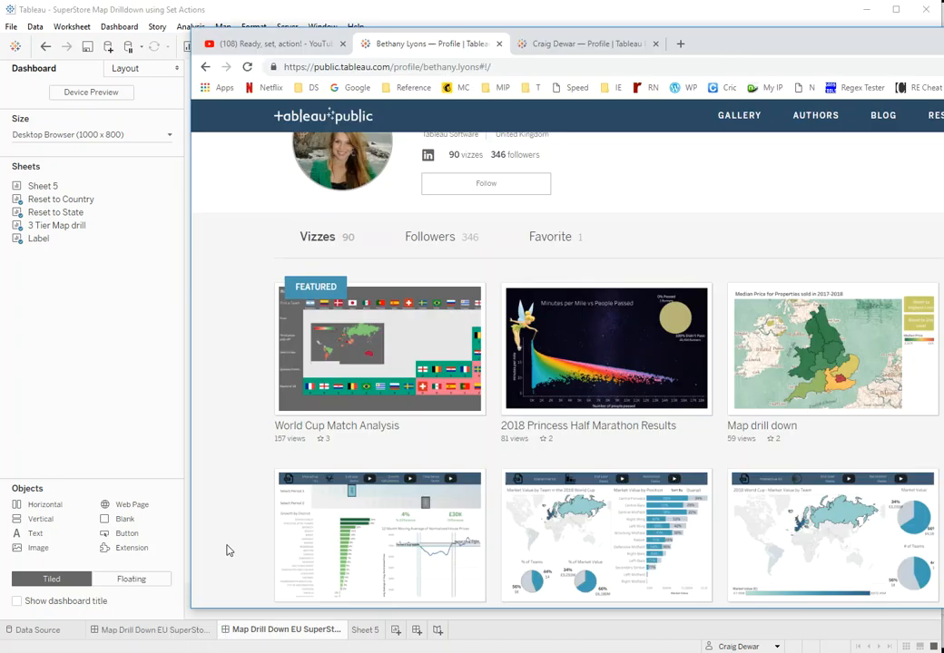
{"action": "left_click", "coordinate": [543, 43]}
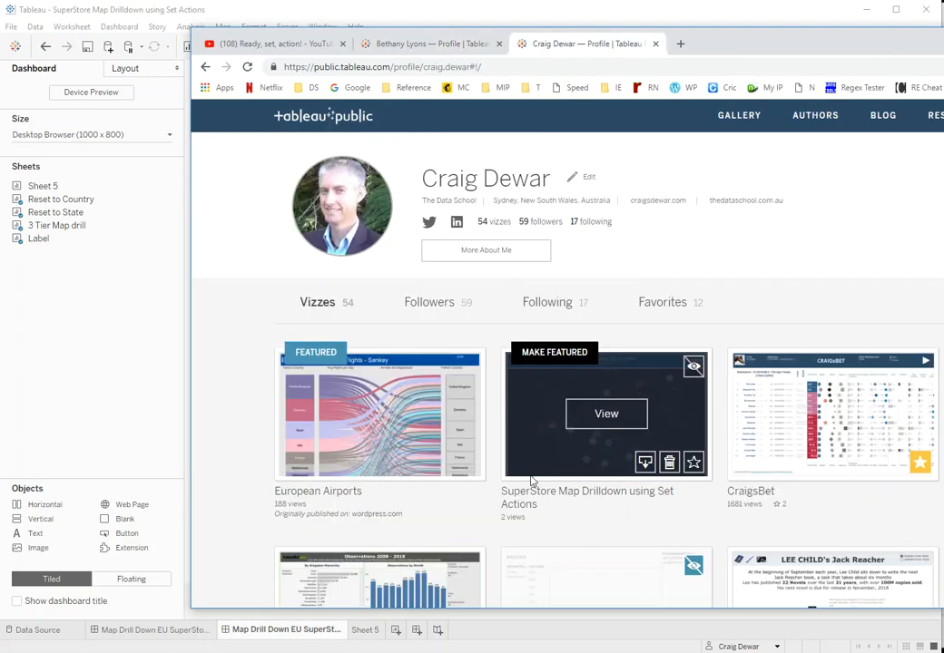
{"action": "left_click", "coordinate": [606, 414]}
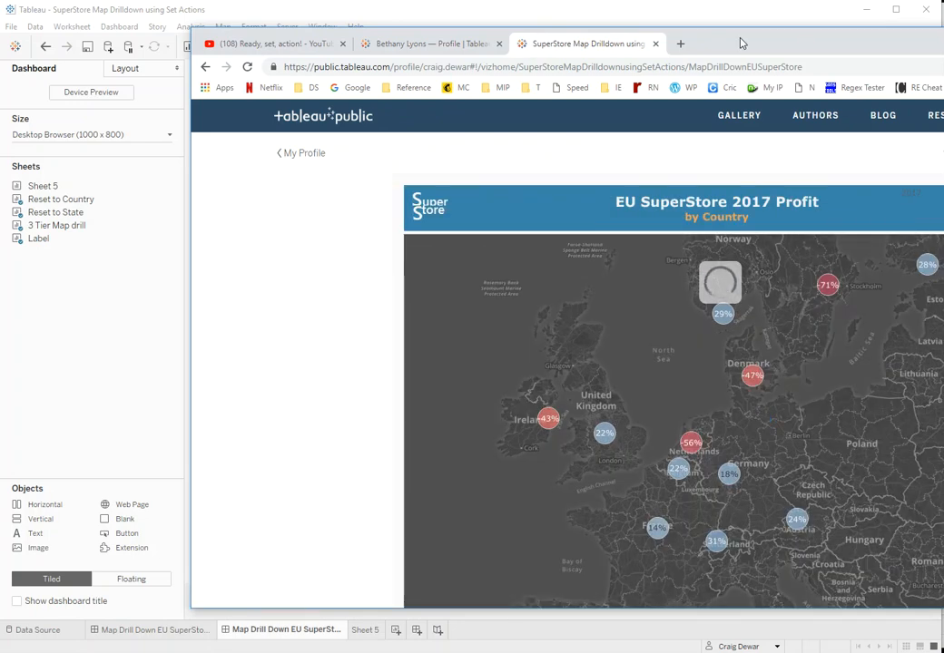
{"action": "left_click_drag", "start_coordinate": [740, 40], "coordinate": [582, 21]}
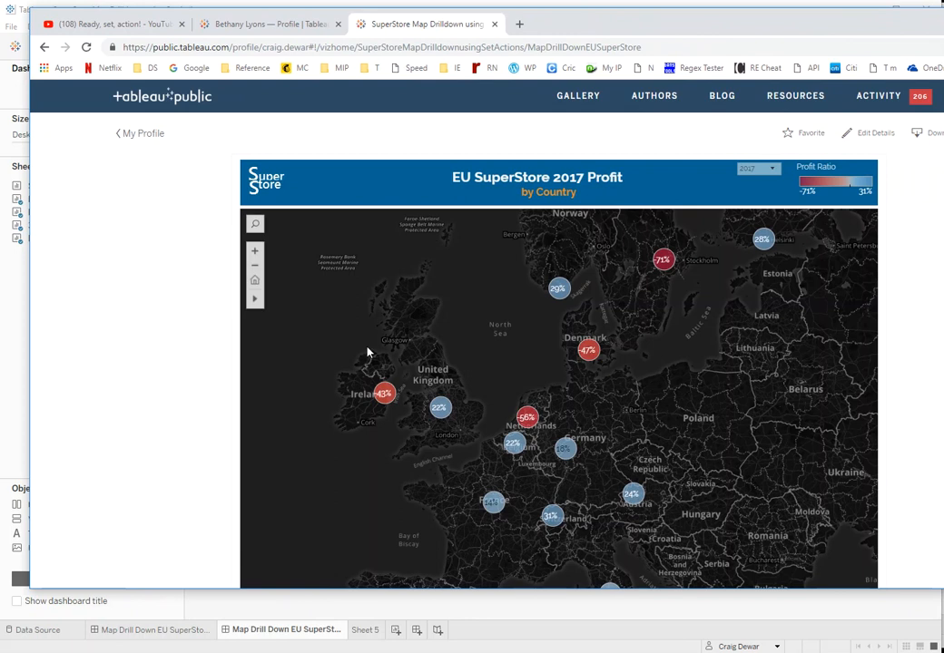
{"action": "left_click_drag", "start_coordinate": [356, 339], "coordinate": [471, 443]}
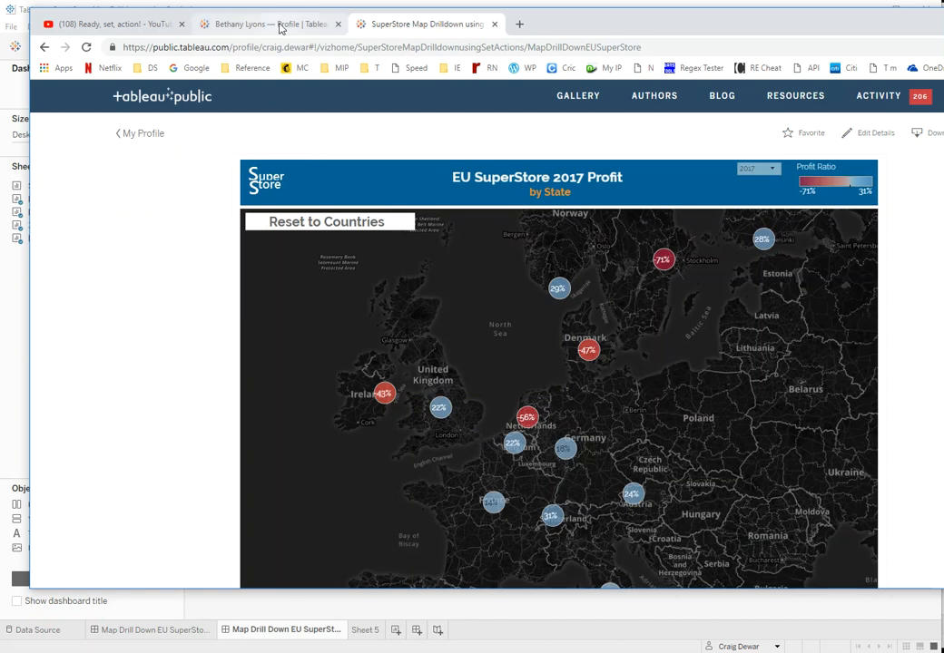
View the Map drill down viz on the other author's Tableau Public profile and drill into the north-west England region
{"action": "left_click", "coordinate": [278, 27]}
{"action": "left_click", "coordinate": [637, 344]}
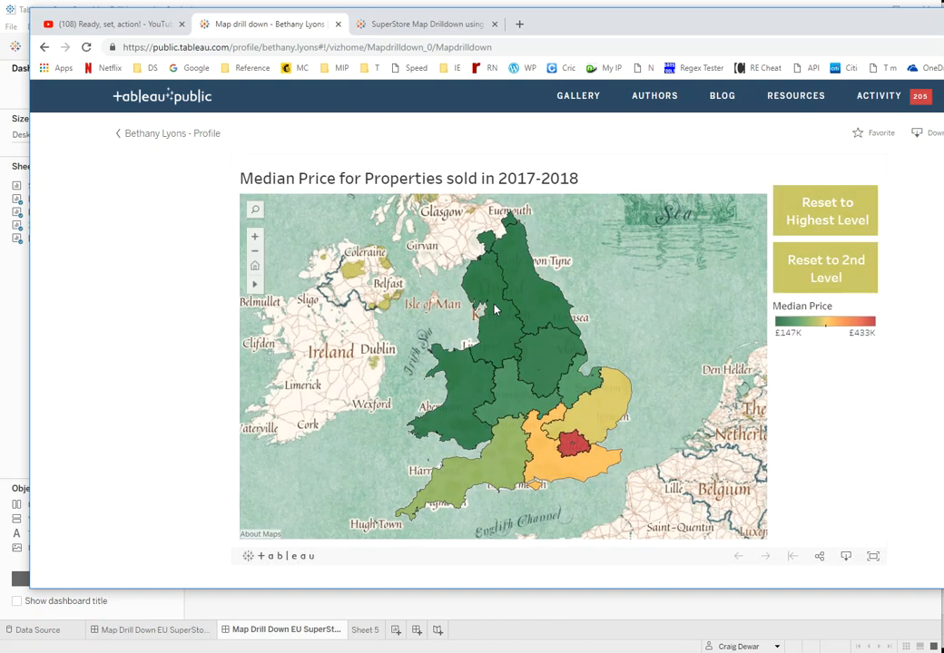
{"action": "left_click", "coordinate": [495, 308]}
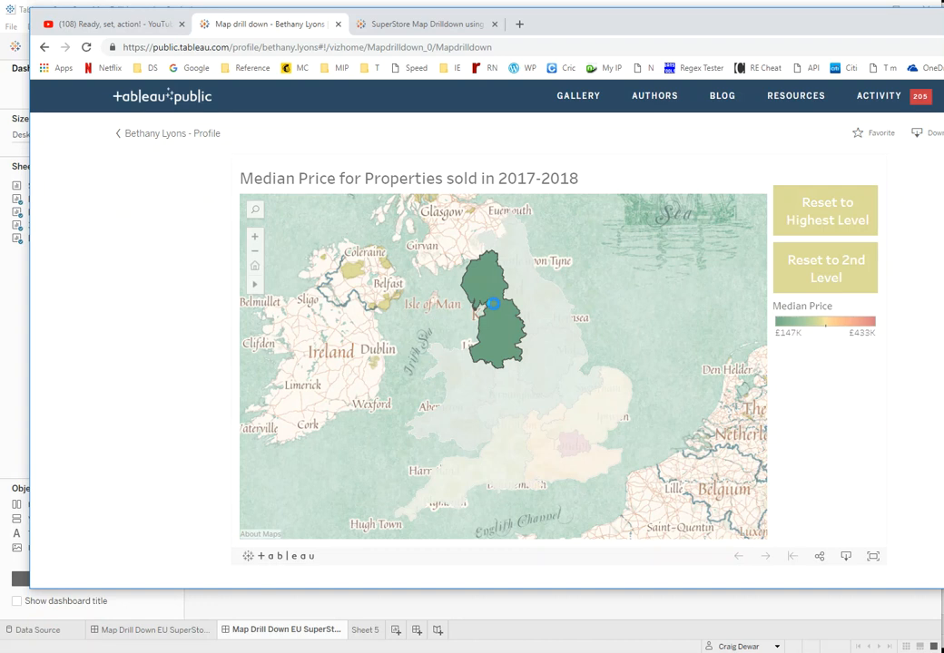